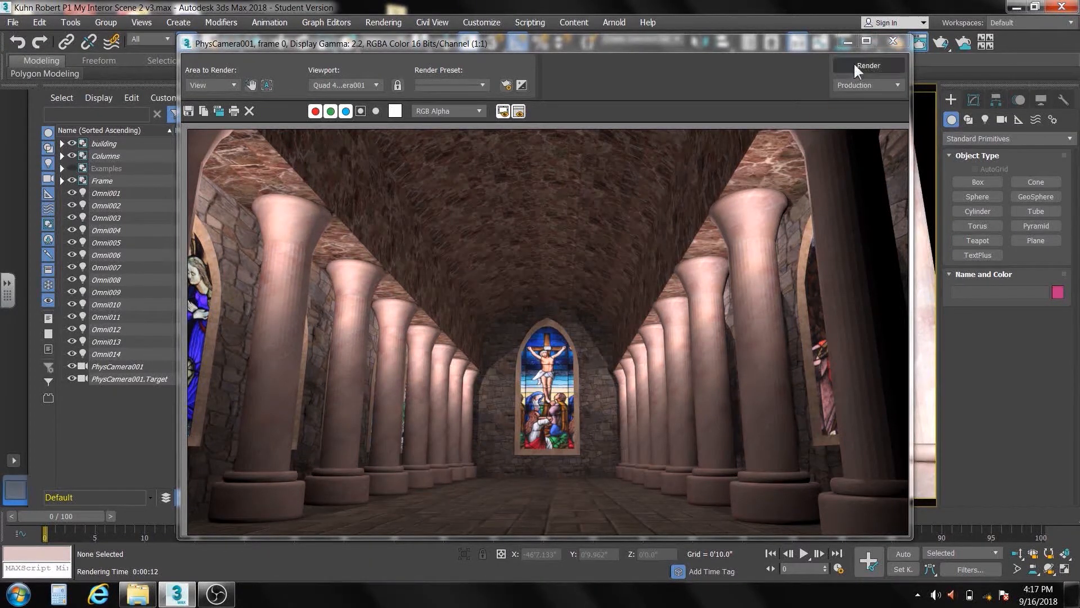
# Close the finished render and import the BenchG model from the file browser into the church scene
pyautogui.click(893, 42)
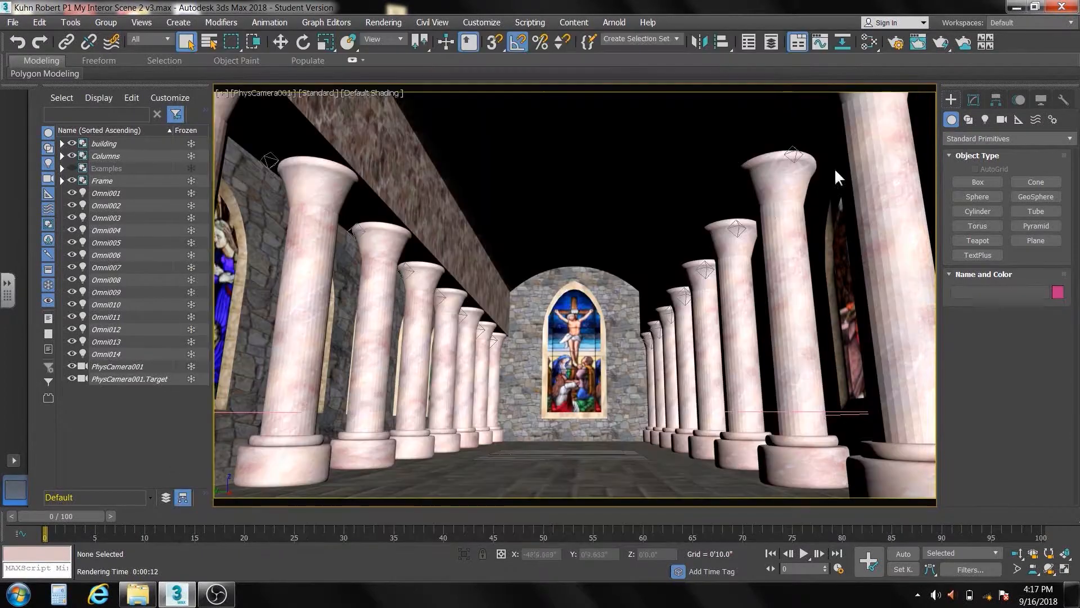
pyautogui.click(138, 598)
pyautogui.moveTo(540, 54); pyautogui.dragTo(701, 50)
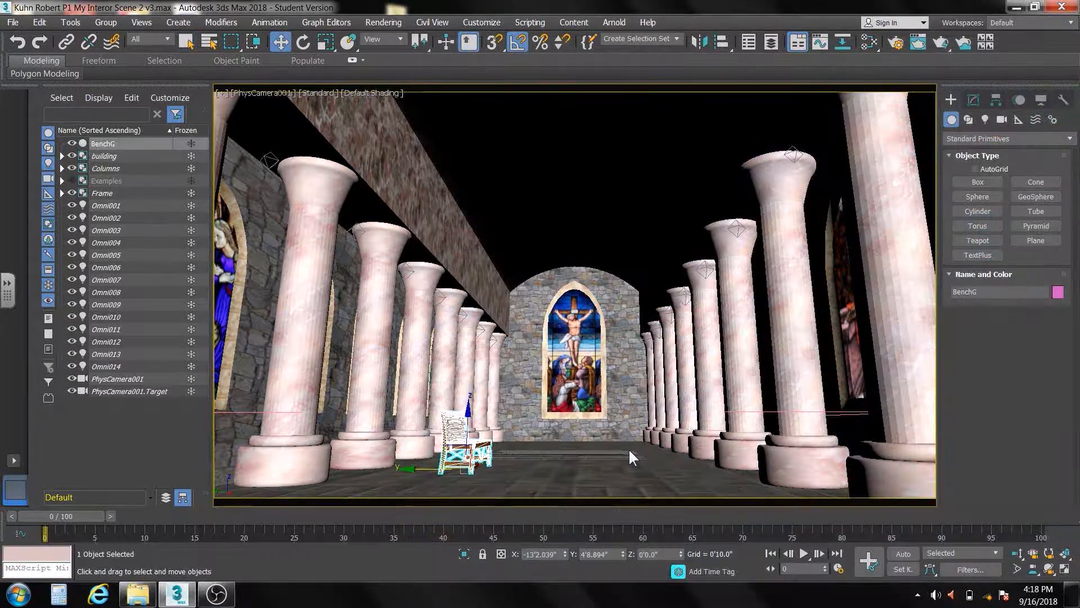
# Hide the roof inside the building group and switch the viewport to the top view
pyautogui.click(62, 156)
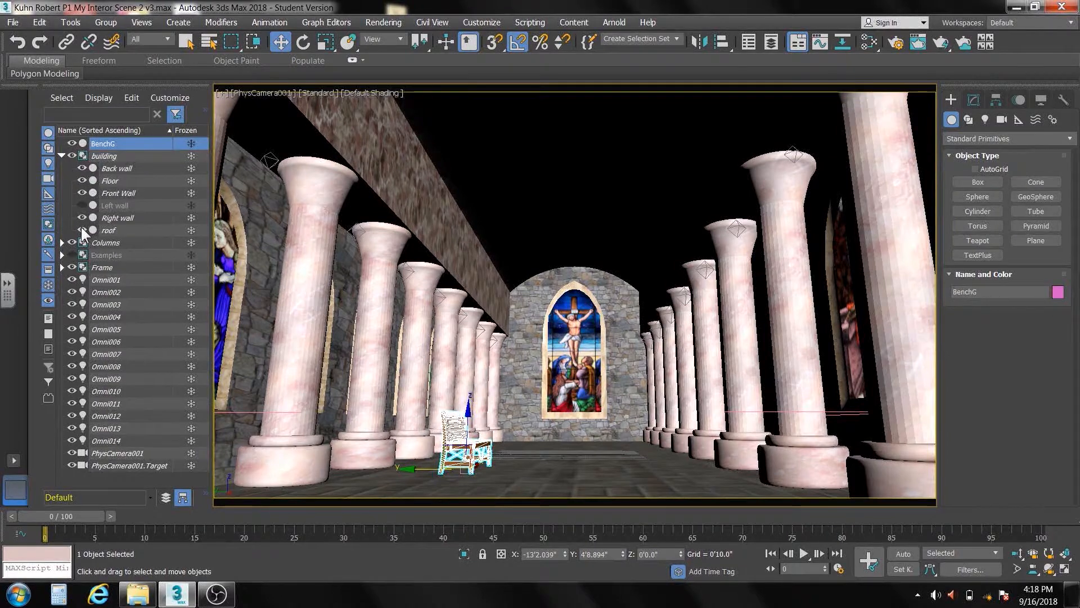
pyautogui.click(81, 229)
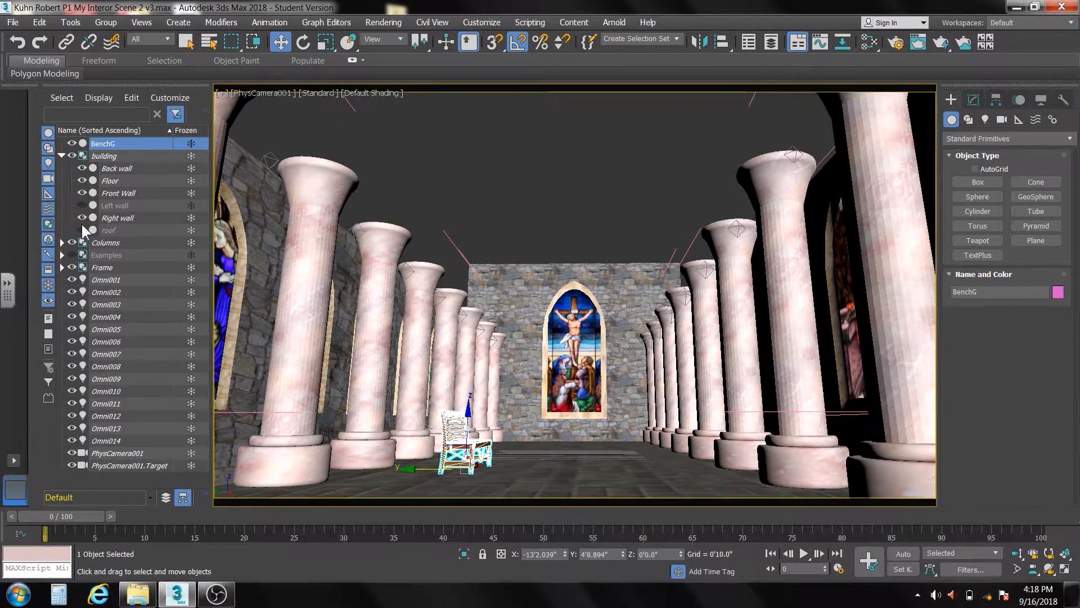
pyautogui.press('t')
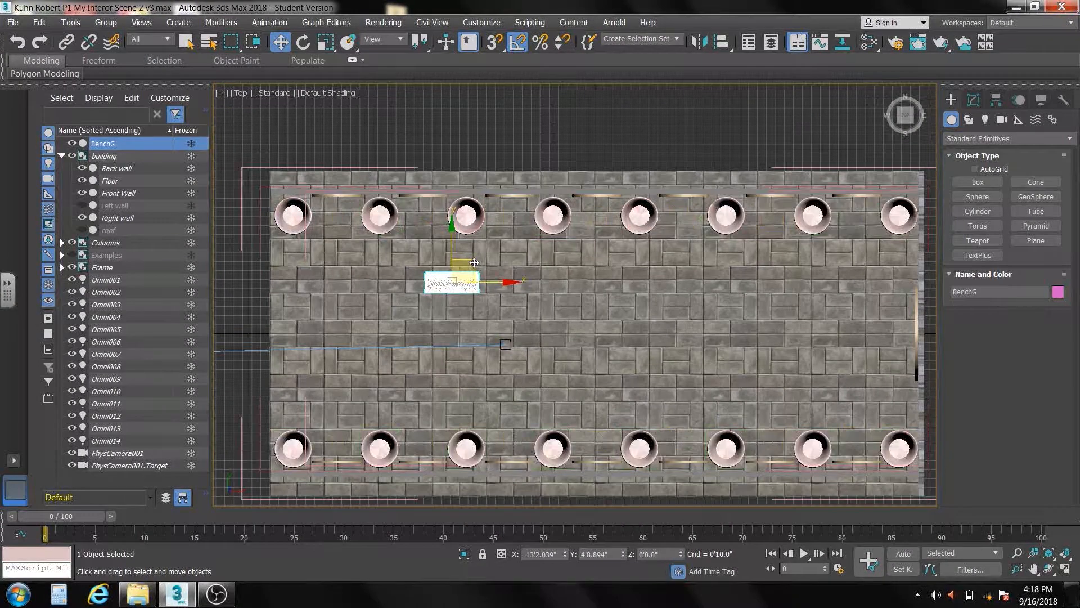
# Move the bench beside the first lower columns, about X -24'8", Y -6'3", and rotate it 90 degrees about Z
pyautogui.moveTo(454, 274); pyautogui.dragTo(349, 381)
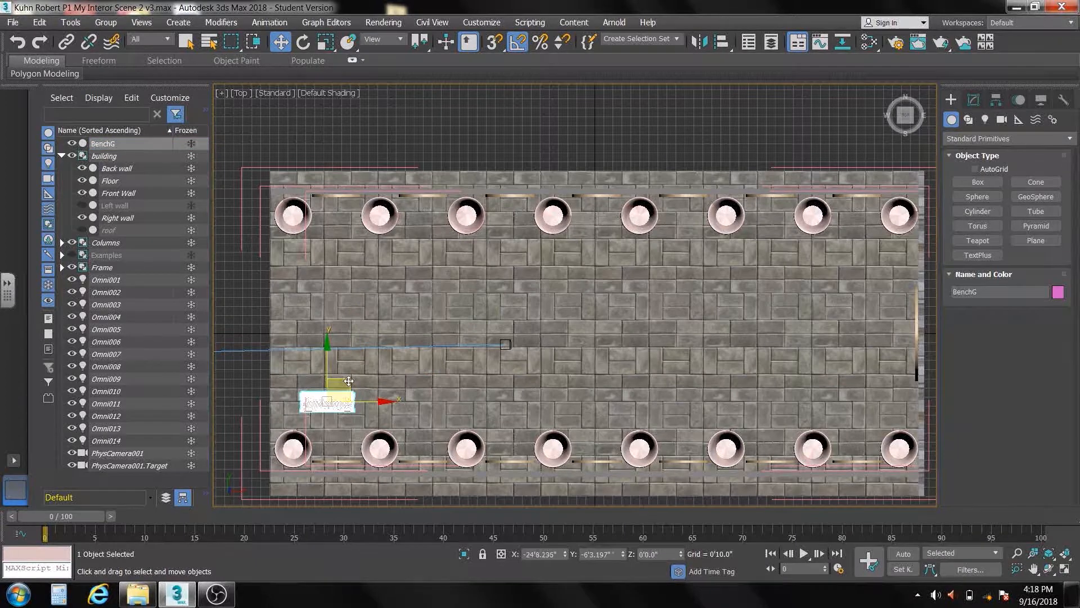
pyautogui.click(303, 43)
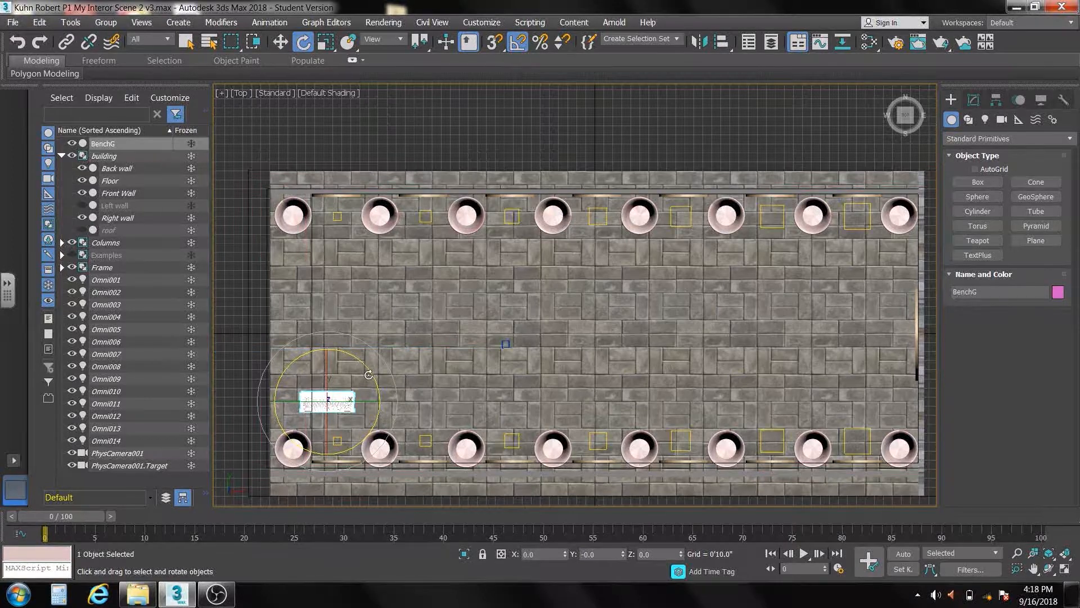
pyautogui.moveTo(370, 373); pyautogui.dragTo(347, 325)
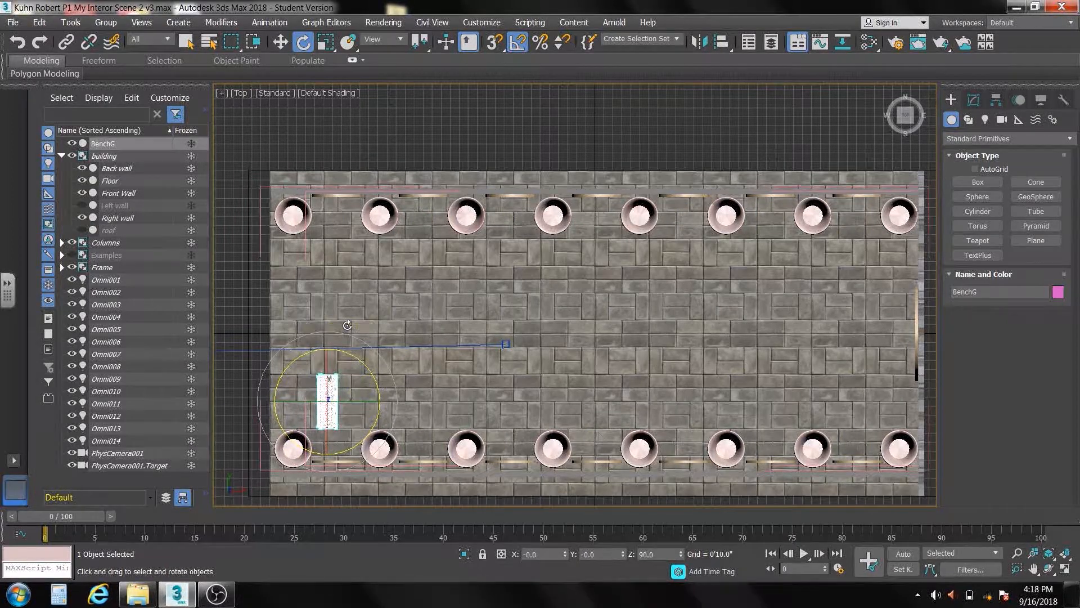
# Clone the bench as one copy straight across the aisle, to about Y 5'11"
pyautogui.click(281, 41)
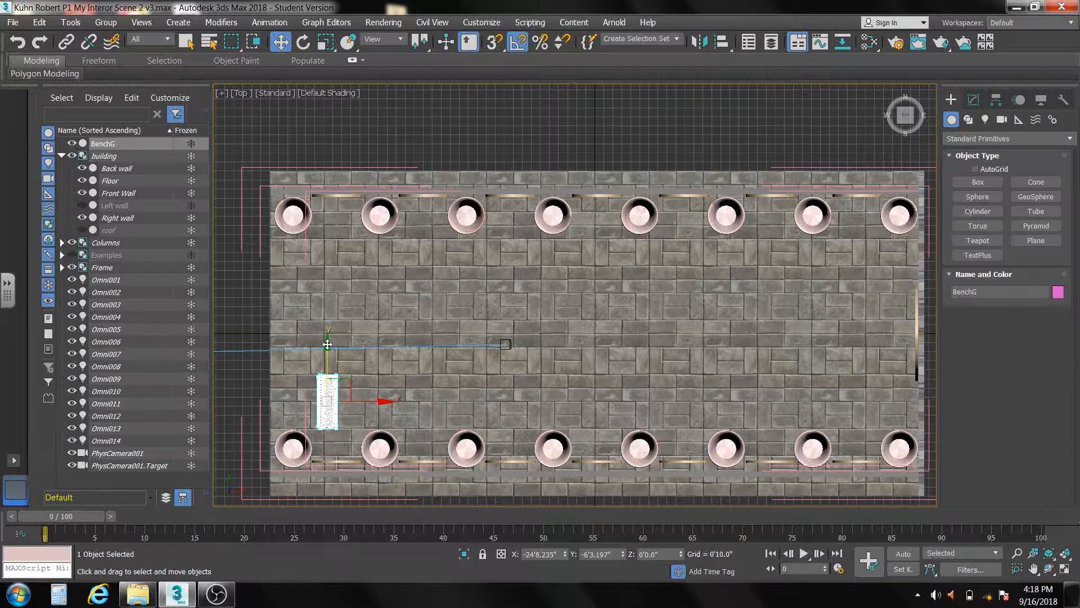
pyautogui.keyDown('shift'); pyautogui.moveTo(327, 344); pyautogui.dragTo(353, 212); pyautogui.keyUp('shift')
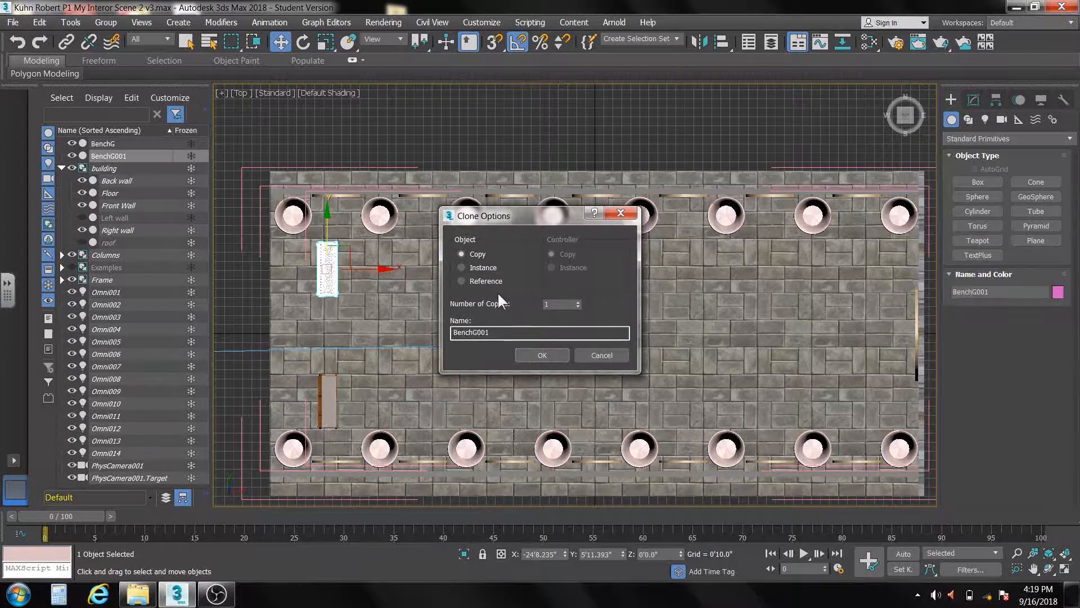
pyautogui.click(541, 354)
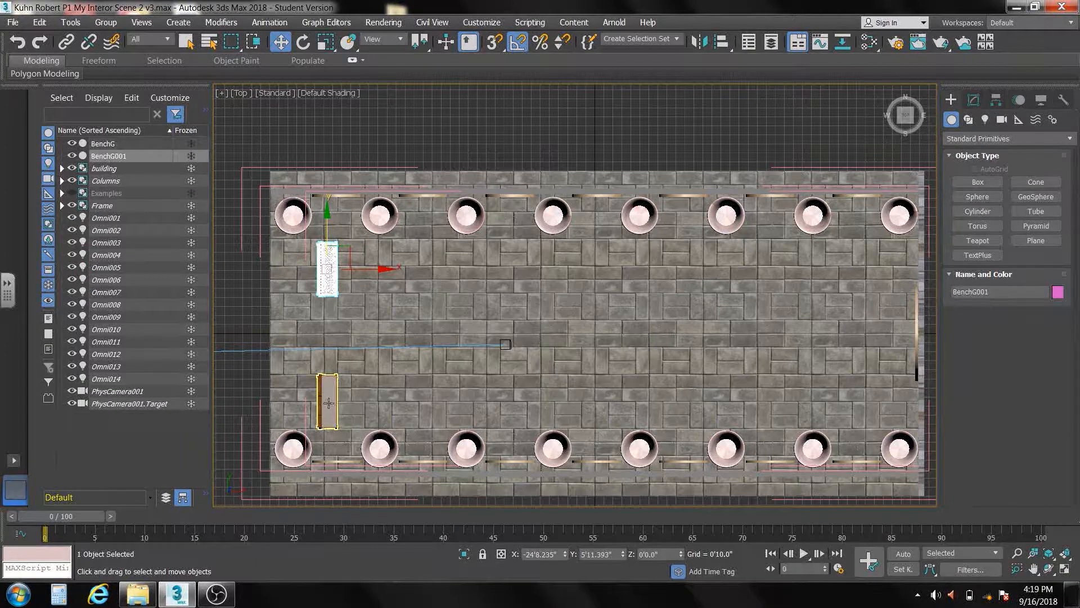
# Clone both facing benches along the X axis with 11 copies to fill the nave with rows
pyautogui.keyDown('ctrl'); pyautogui.click(328, 403); pyautogui.keyUp('ctrl')
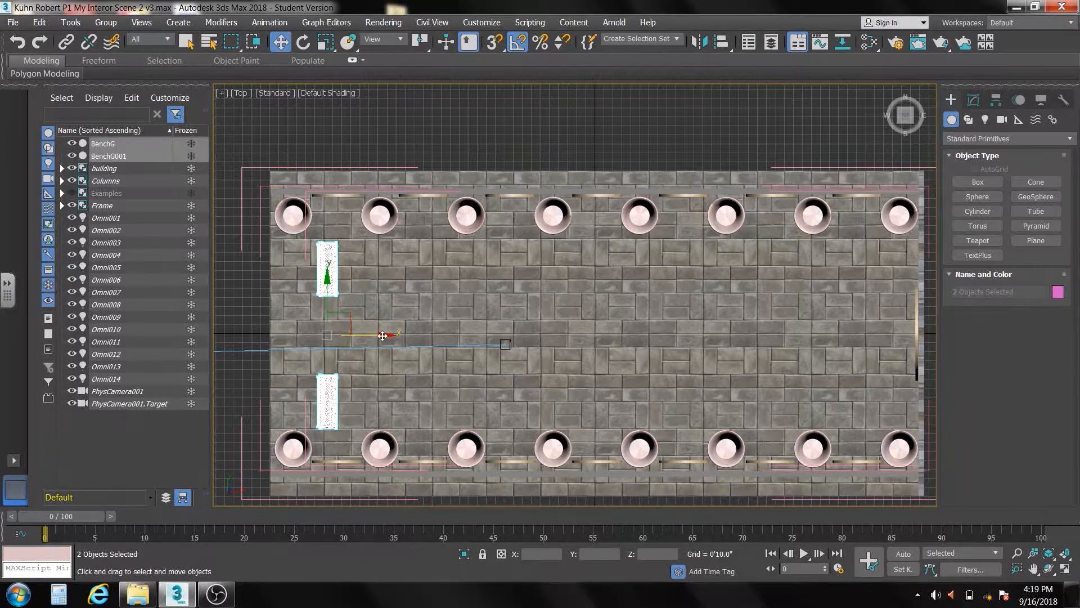
pyautogui.keyDown('shift'); pyautogui.moveTo(382, 336); pyautogui.dragTo(423, 338); pyautogui.keyUp('shift')
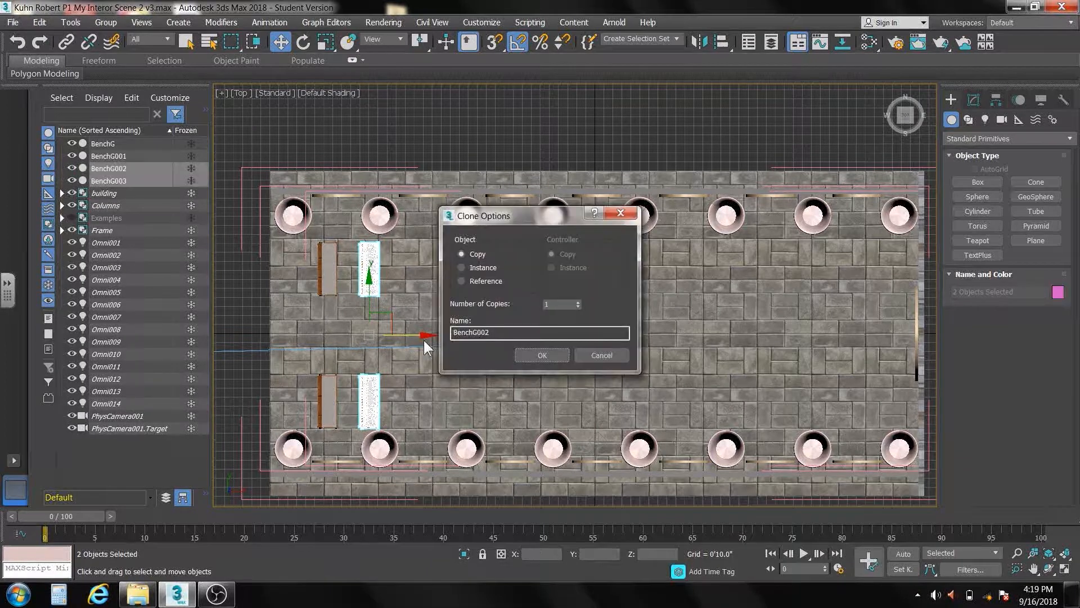
pyautogui.doubleClick(562, 305)
pyautogui.write('11')
pyautogui.press('Return')
pyautogui.click(527, 352)
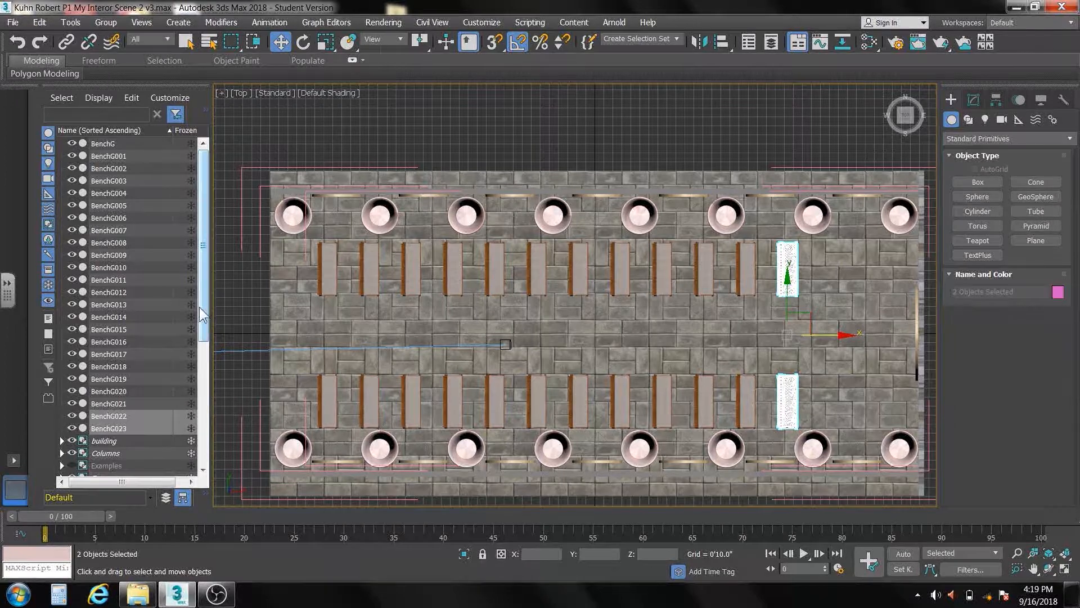
# Select all benches from BenchG to BenchG023 and group them as "benches"
pyautogui.moveTo(204, 306); pyautogui.dragTo(211, 274)
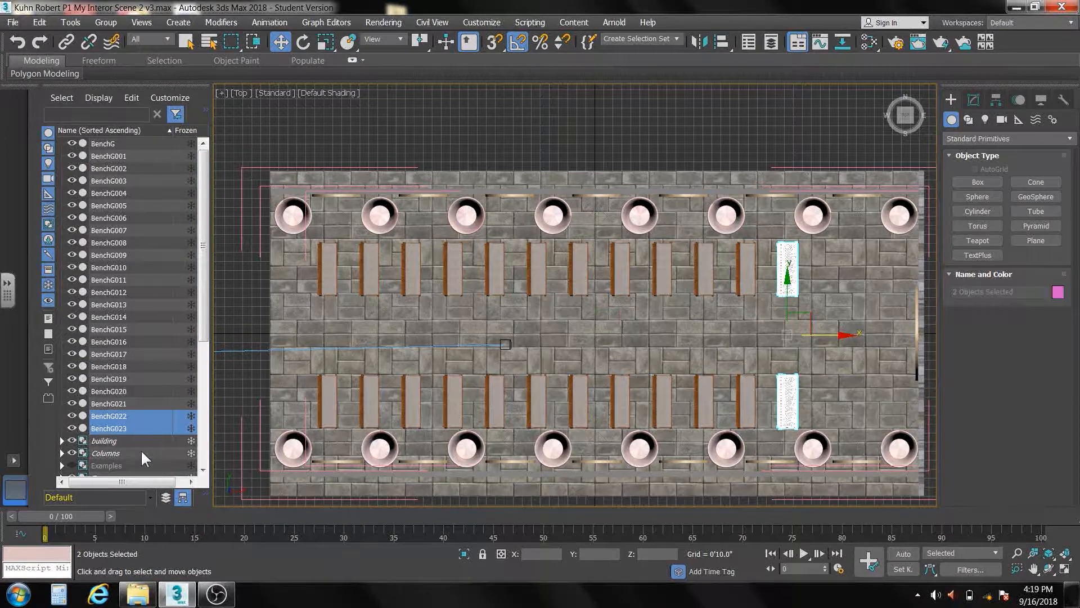
pyautogui.click(107, 427)
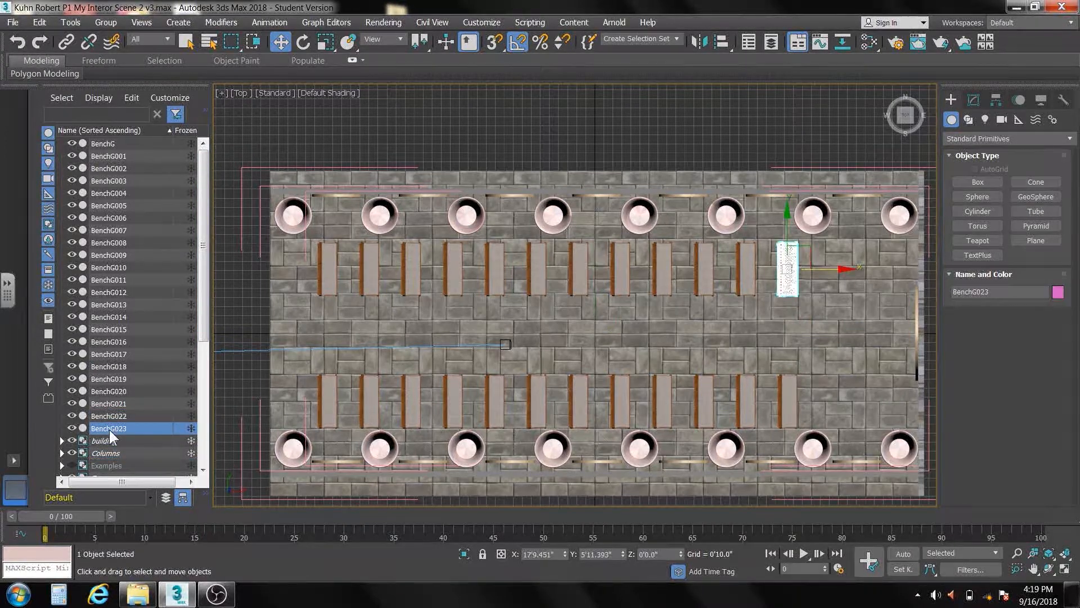
pyautogui.keyDown('shift'); pyautogui.click(128, 143); pyautogui.keyUp('shift')
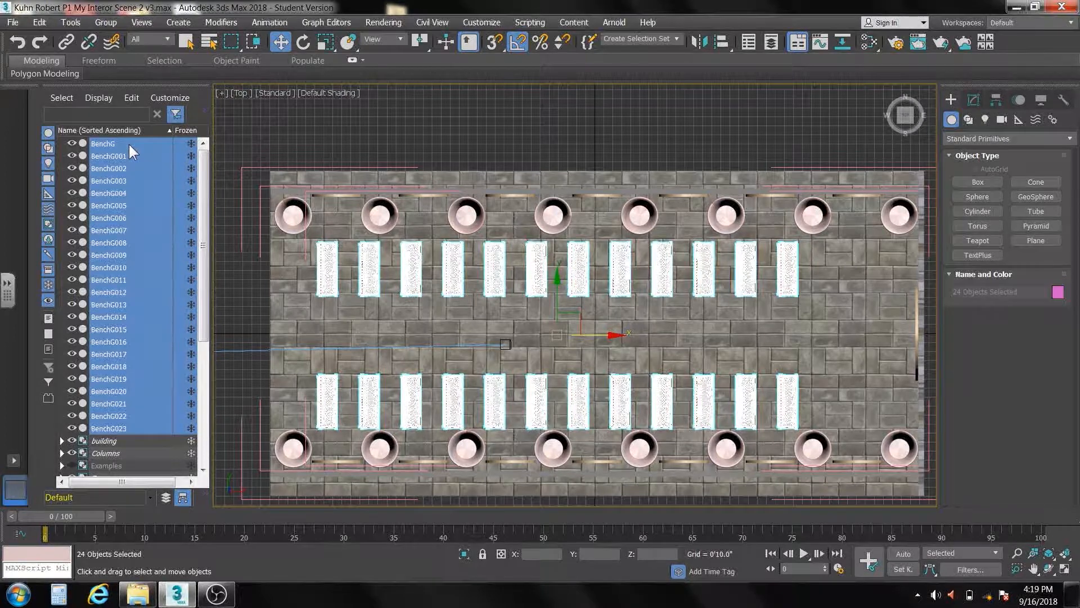
pyautogui.click(107, 23)
pyautogui.click(114, 45)
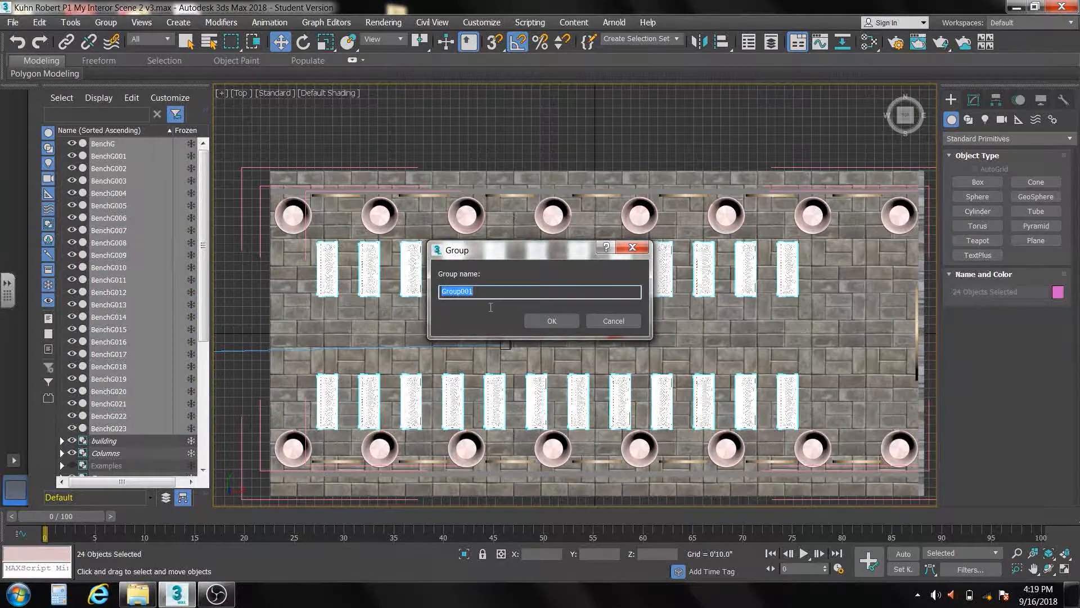
pyautogui.write('benches')
pyautogui.click(556, 317)
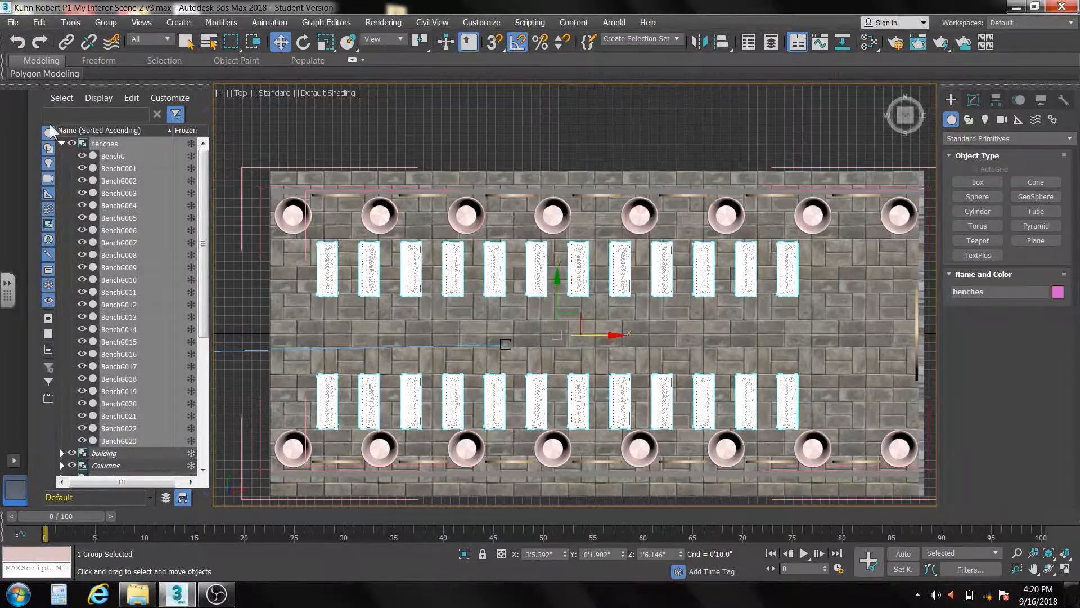
pyautogui.click(291, 322)
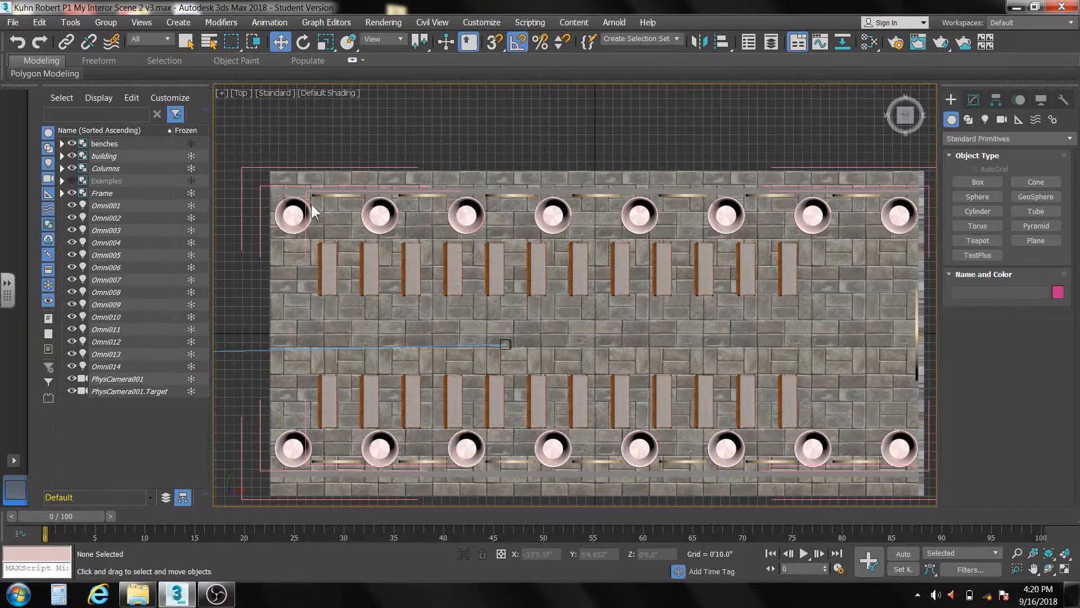
# Group the lights Omni001 through Omni014 as "wall lights" and collapse the group in the object list
pyautogui.click(111, 207)
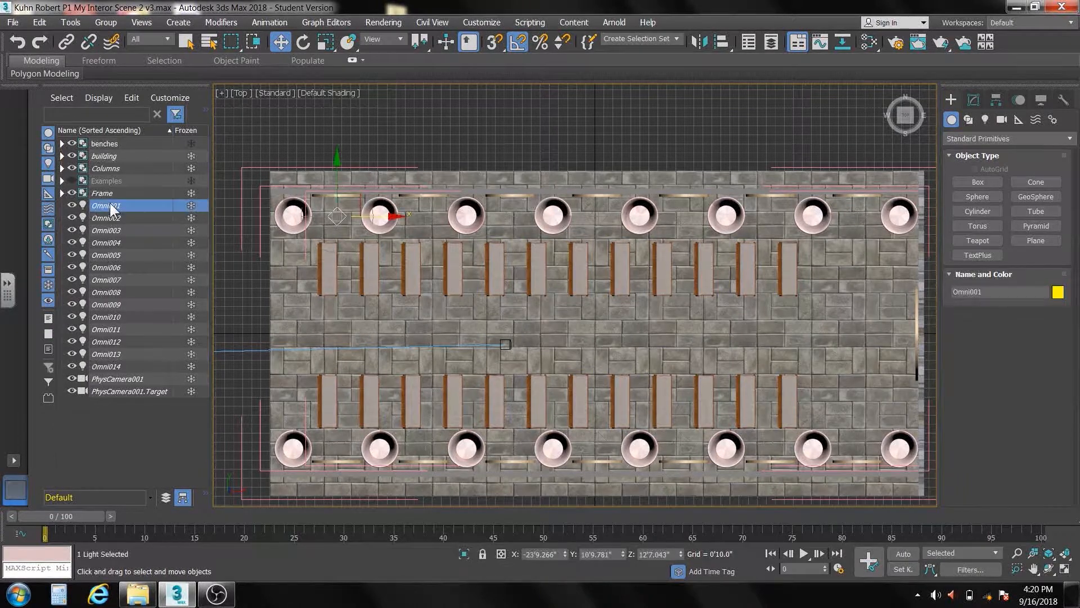
pyautogui.keyDown('shift'); pyautogui.click(112, 366); pyautogui.keyUp('shift')
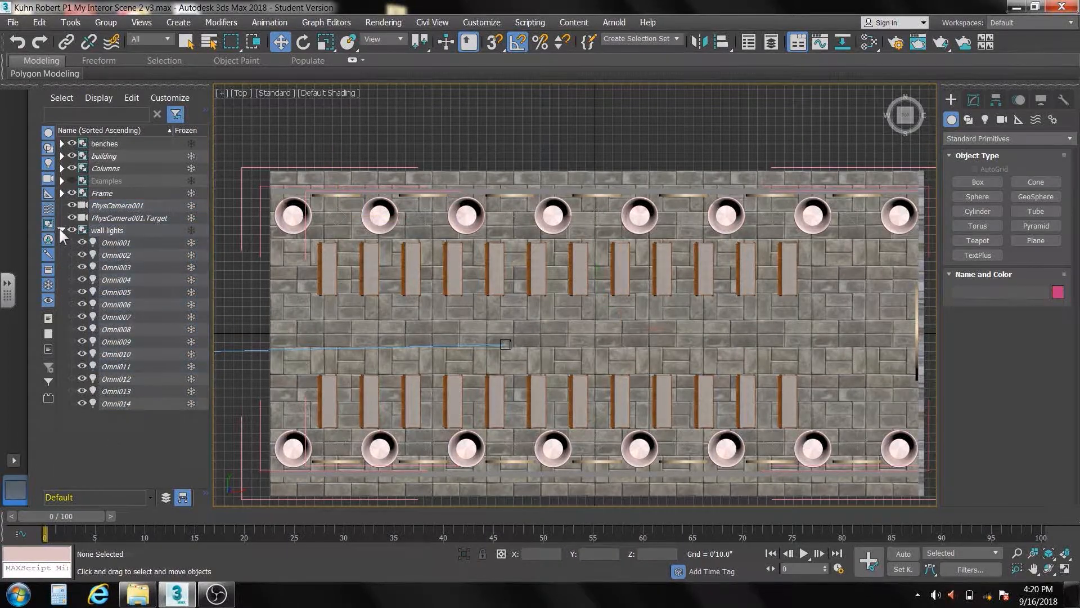
pyautogui.click(61, 230)
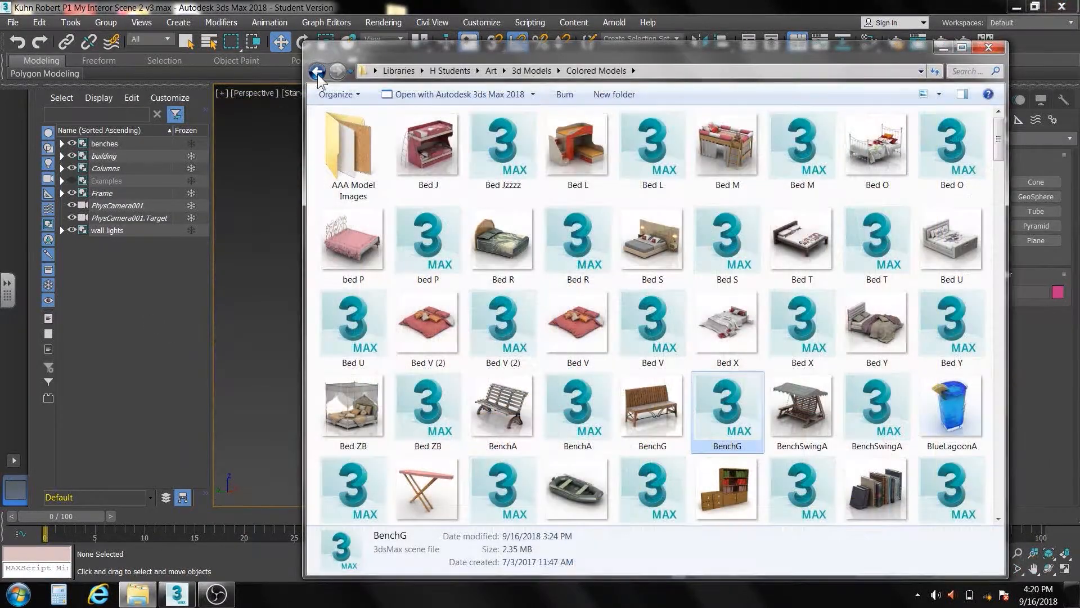
# Import the TableZA OBJ model into the scene from the Non-Colored Models folder "Furniture, Tables 2 (34)"
pyautogui.click(318, 72)
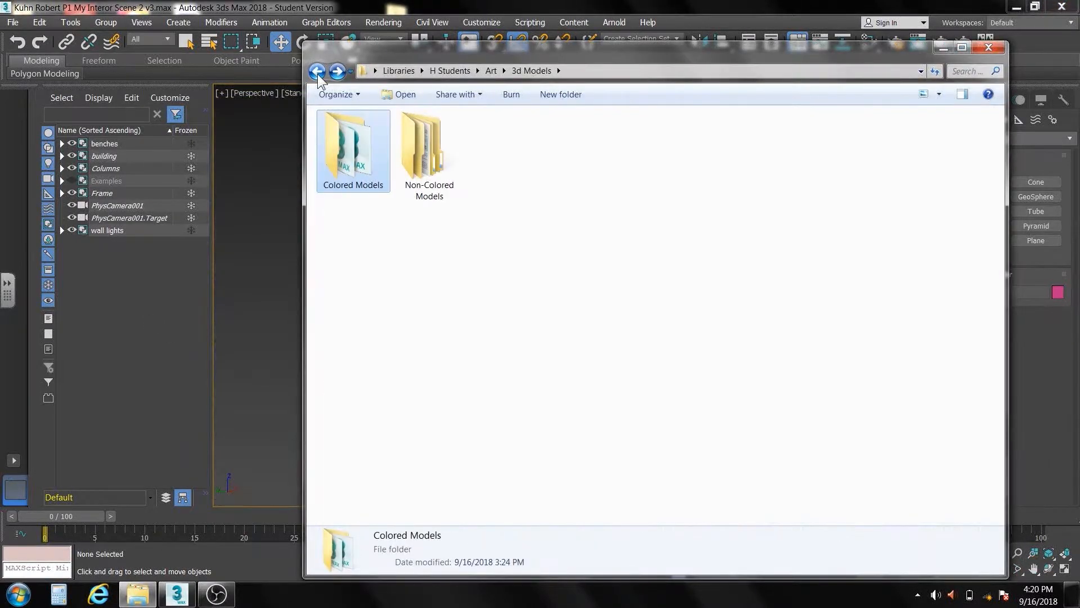
pyautogui.doubleClick(423, 176)
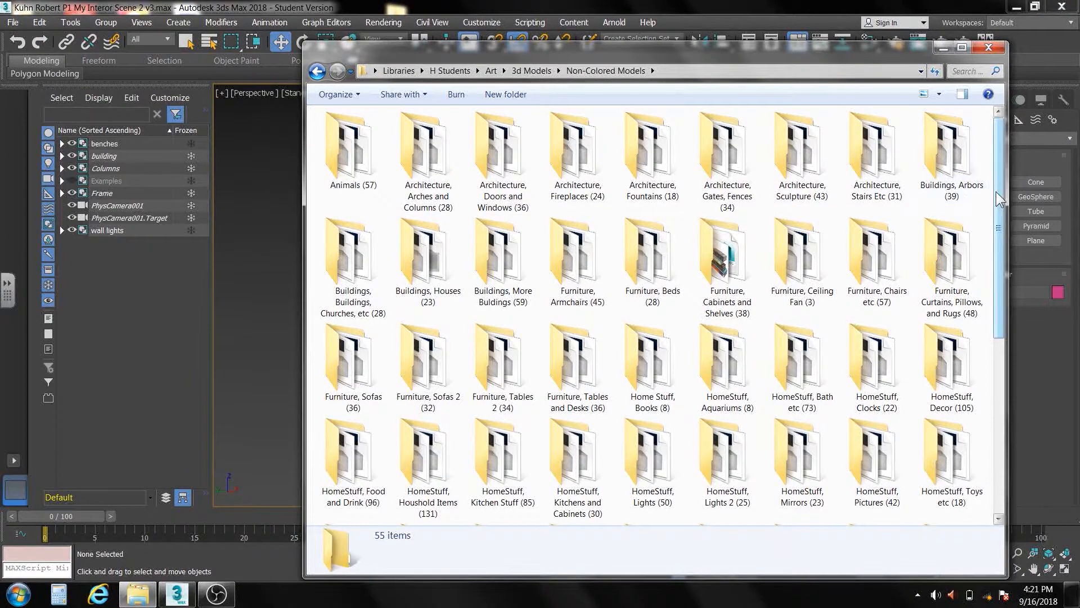
pyautogui.moveTo(1000, 198); pyautogui.dragTo(1000, 231)
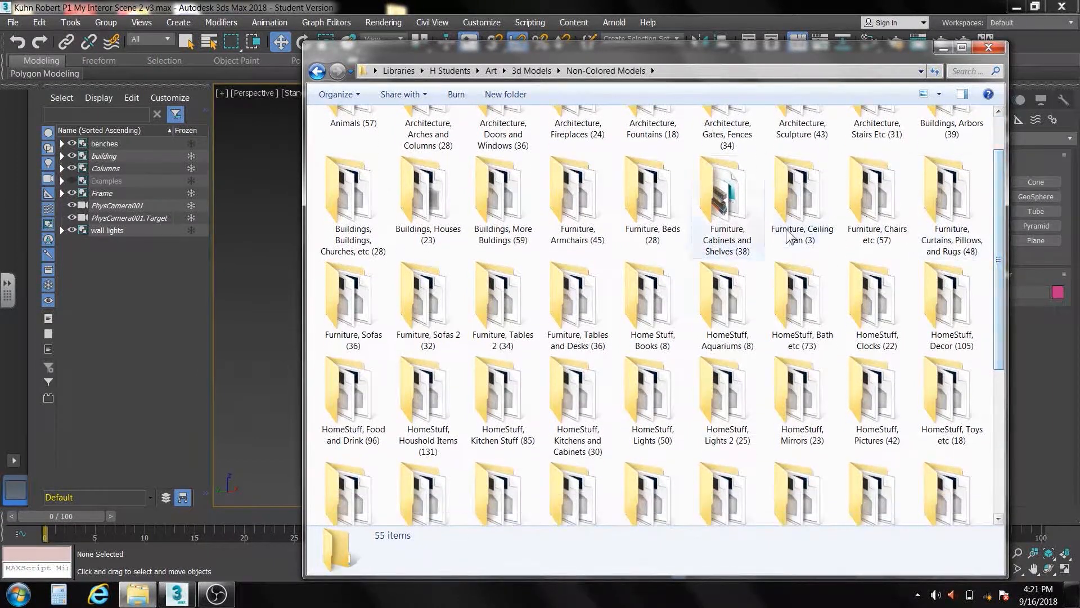
pyautogui.doubleClick(499, 308)
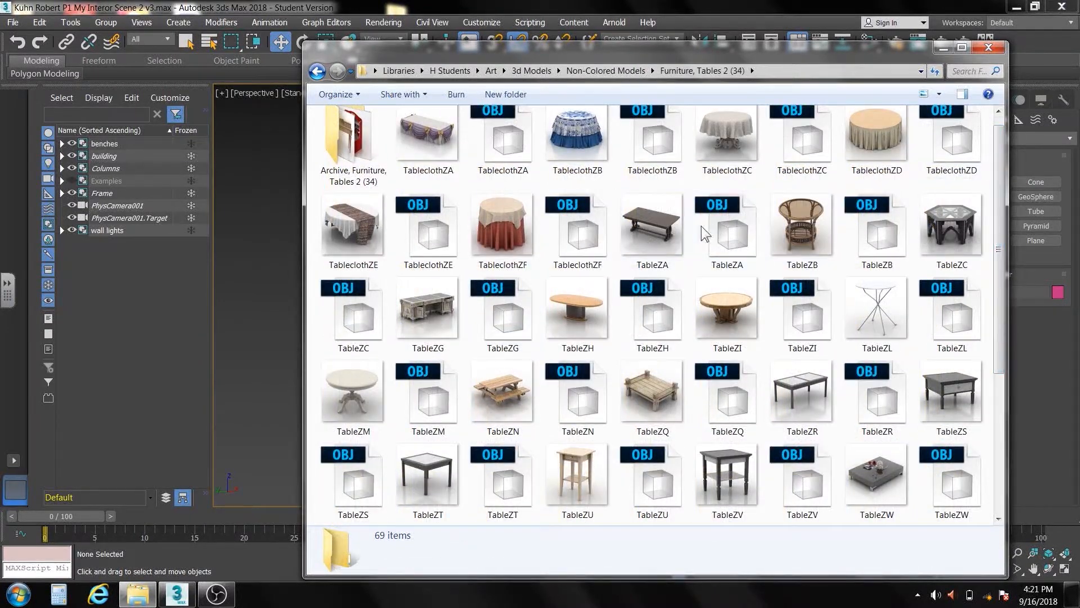
pyautogui.moveTo(687, 43); pyautogui.dragTo(895, 58)
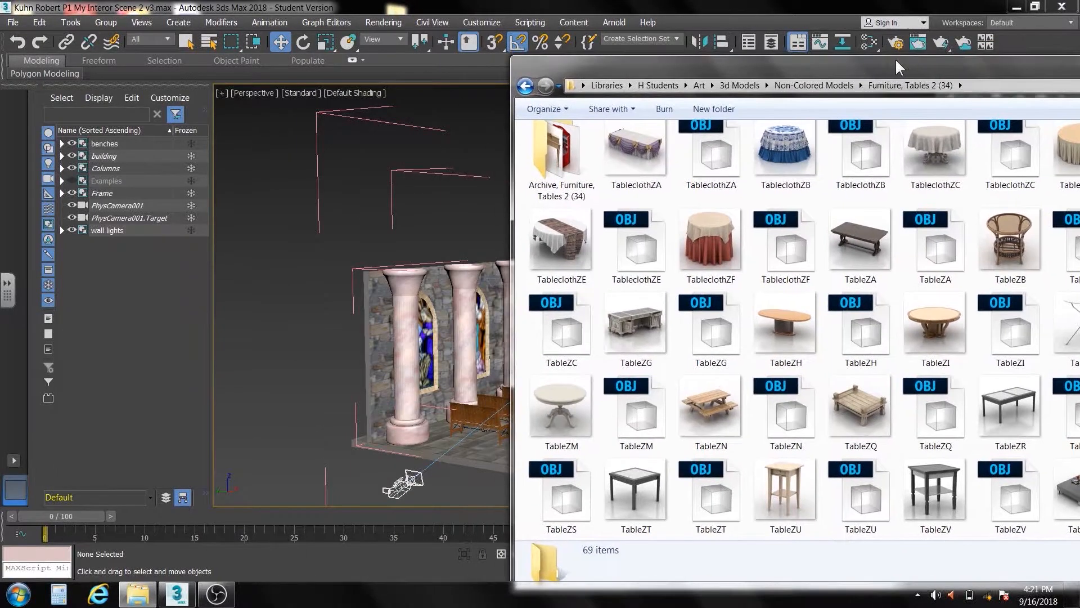
pyautogui.moveTo(930, 252); pyautogui.dragTo(475, 447)
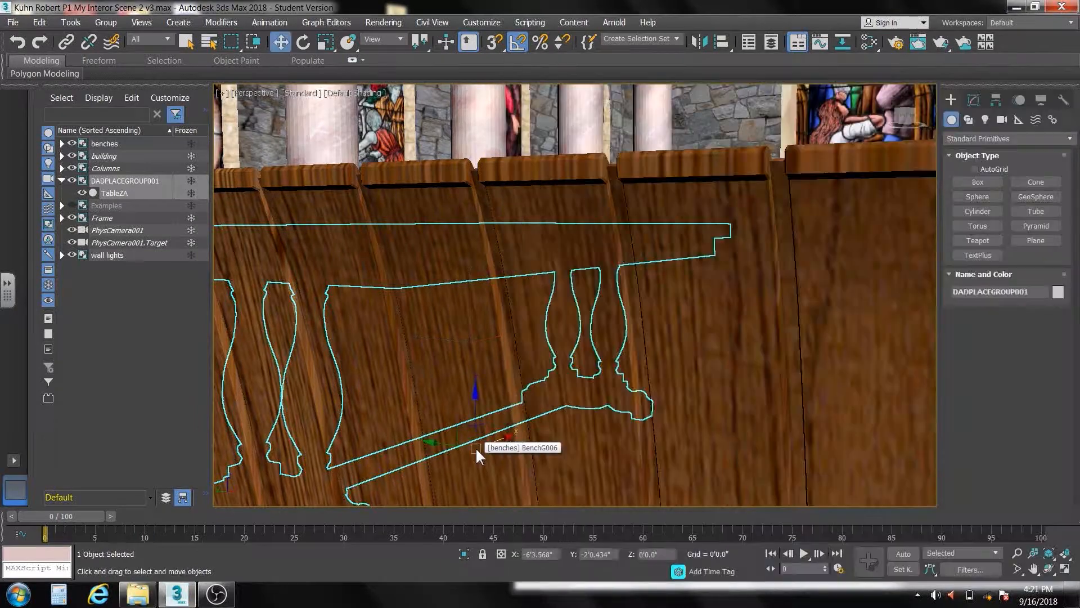
# Move the table in the top view to the aisle's front, before the end wall, at about X 29'5", Y 2'2"
pyautogui.scroll(-6, 566, 424)
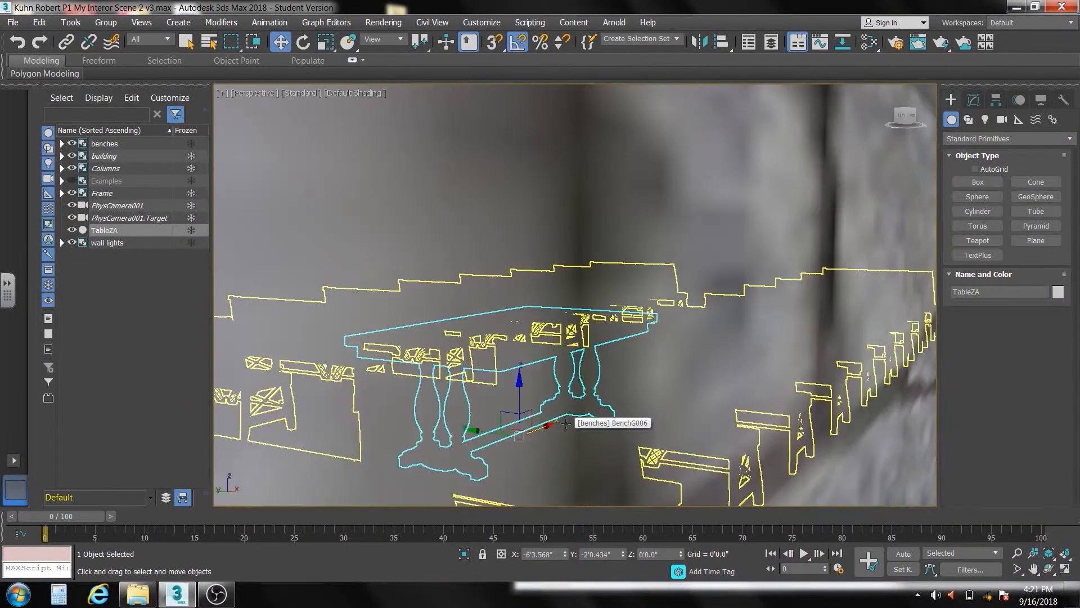
pyautogui.scroll(-3, 566, 424)
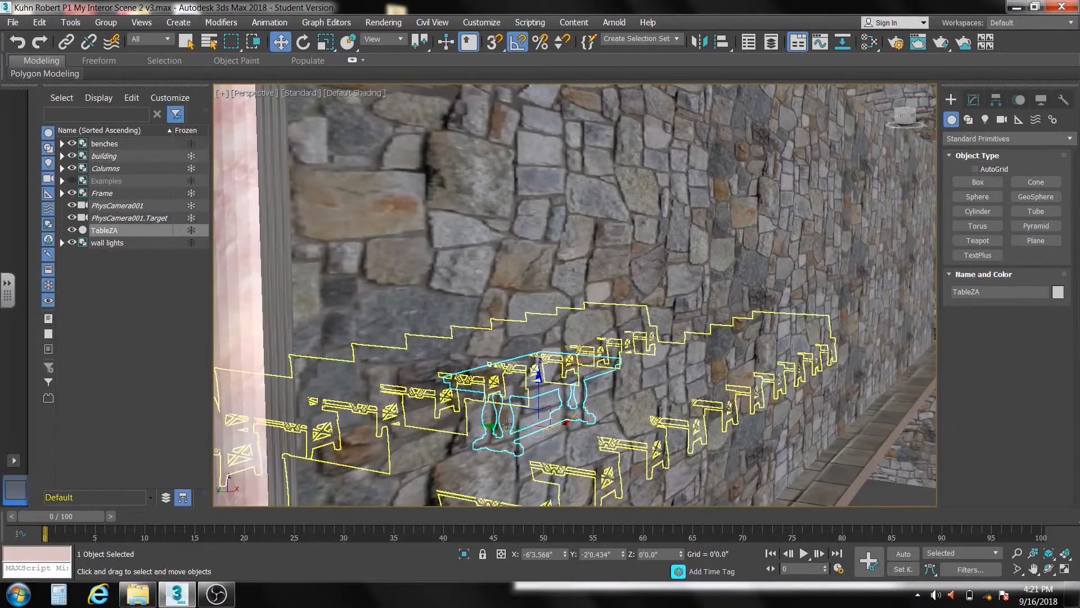
pyautogui.keyDown('alt'); pyautogui.moveTo(507, 425); pyautogui.dragTo(555, 426, button='middle'); pyautogui.keyUp('alt')
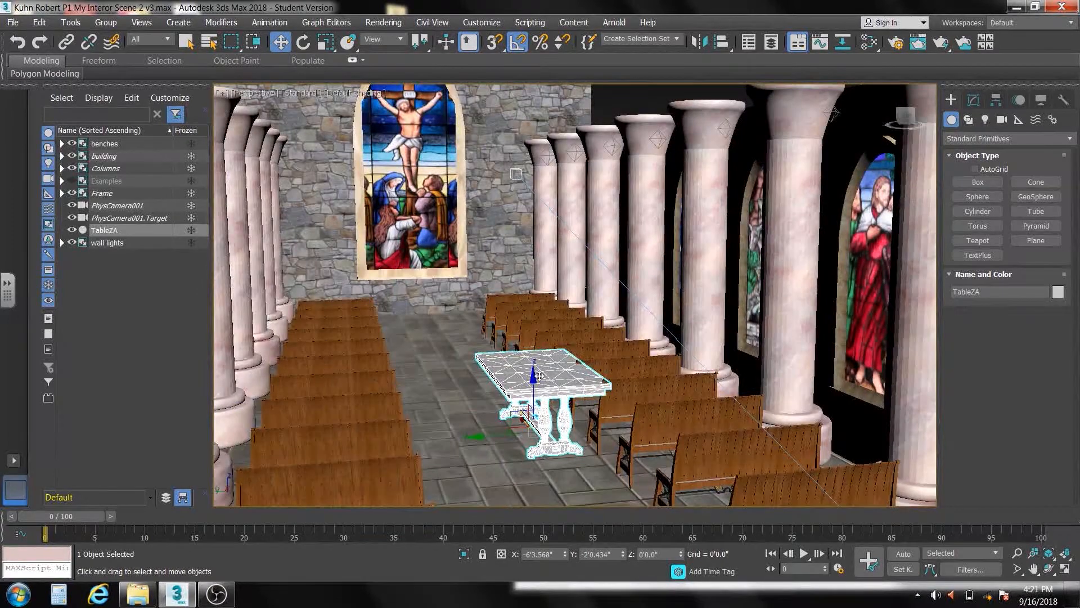
pyautogui.press('t')
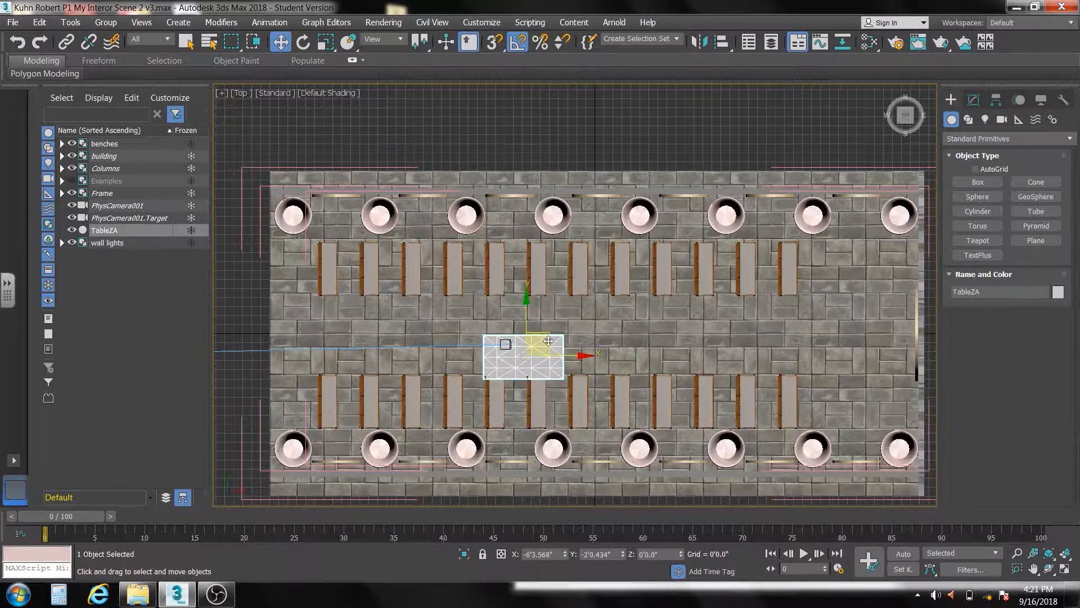
pyautogui.moveTo(552, 339); pyautogui.dragTo(866, 314)
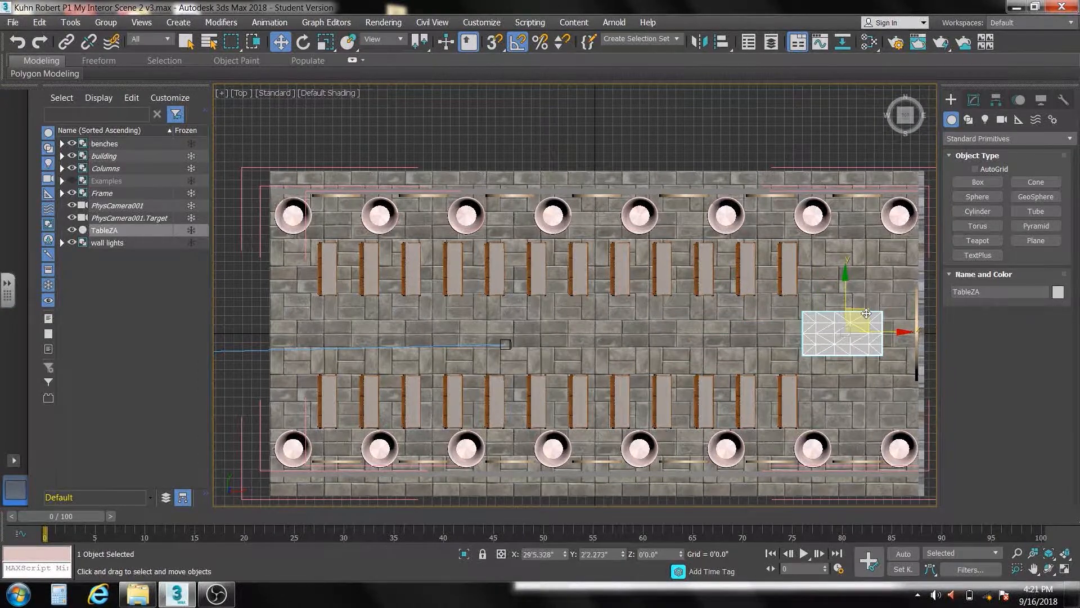
# Rotate the table in the top view so its long side runs across the aisle in front of the end wall
pyautogui.click(303, 41)
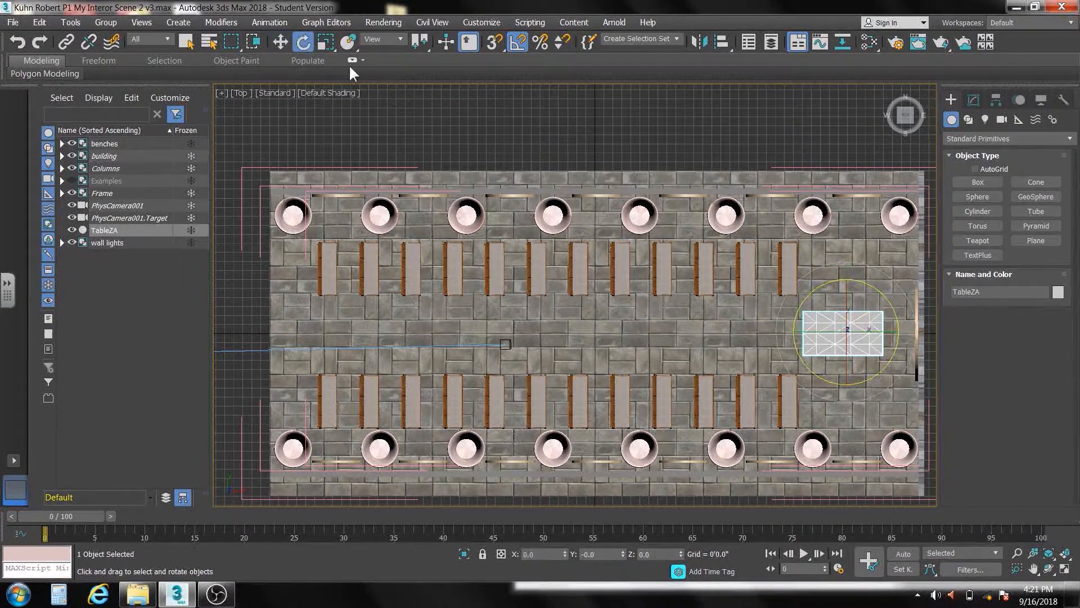
pyautogui.moveTo(881, 296); pyautogui.dragTo(902, 347)
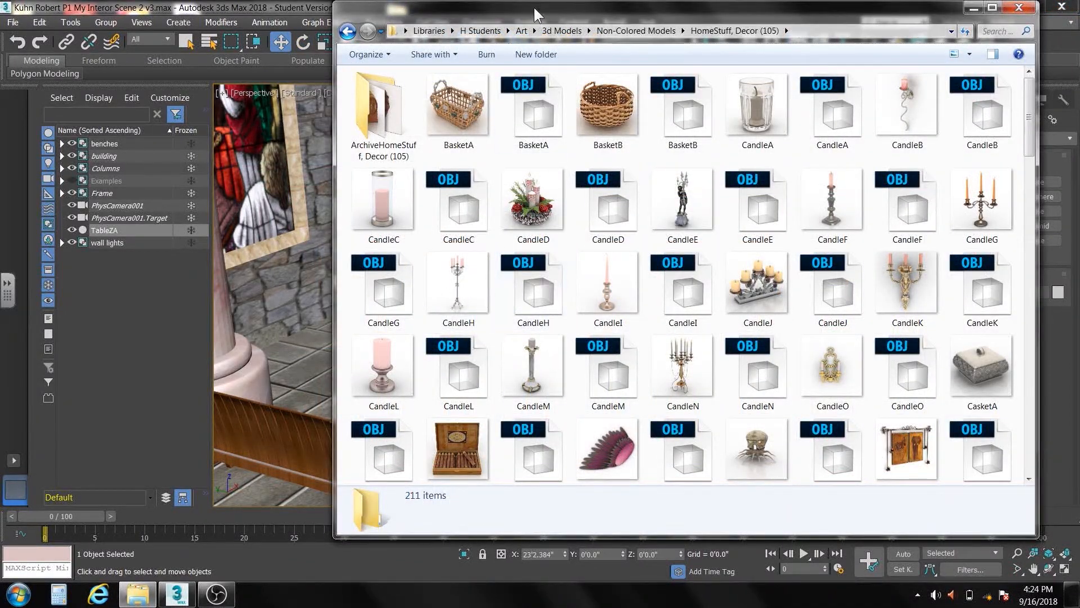
# Import the CandleH OBJ model from the "HomeStuff, Decor (105)" folder and stand it on the floor near the table
pyautogui.moveTo(535, 8); pyautogui.dragTo(691, 13)
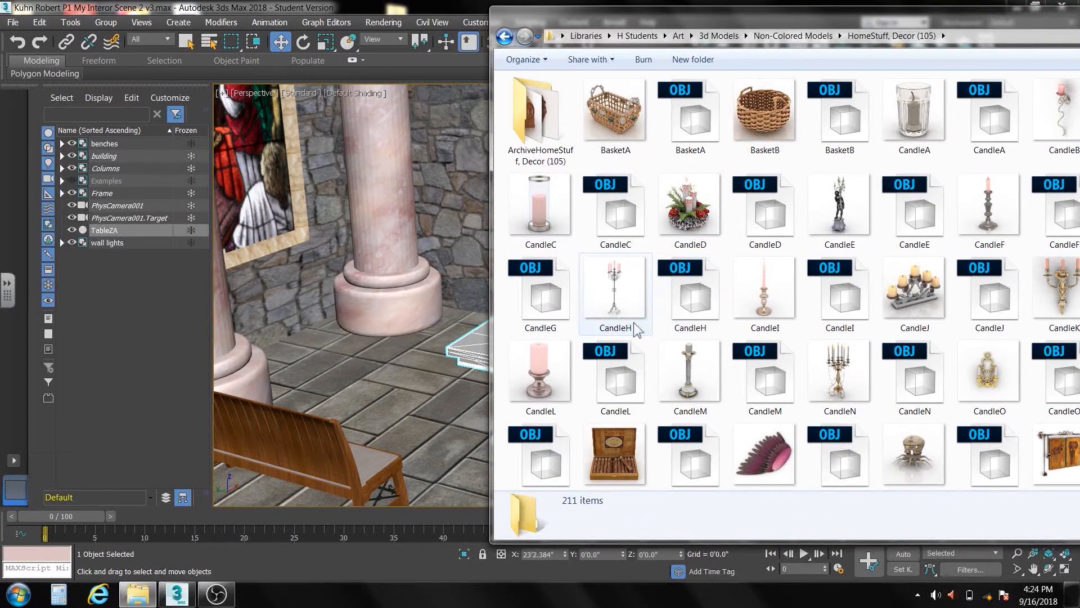
pyautogui.moveTo(685, 297); pyautogui.dragTo(373, 371)
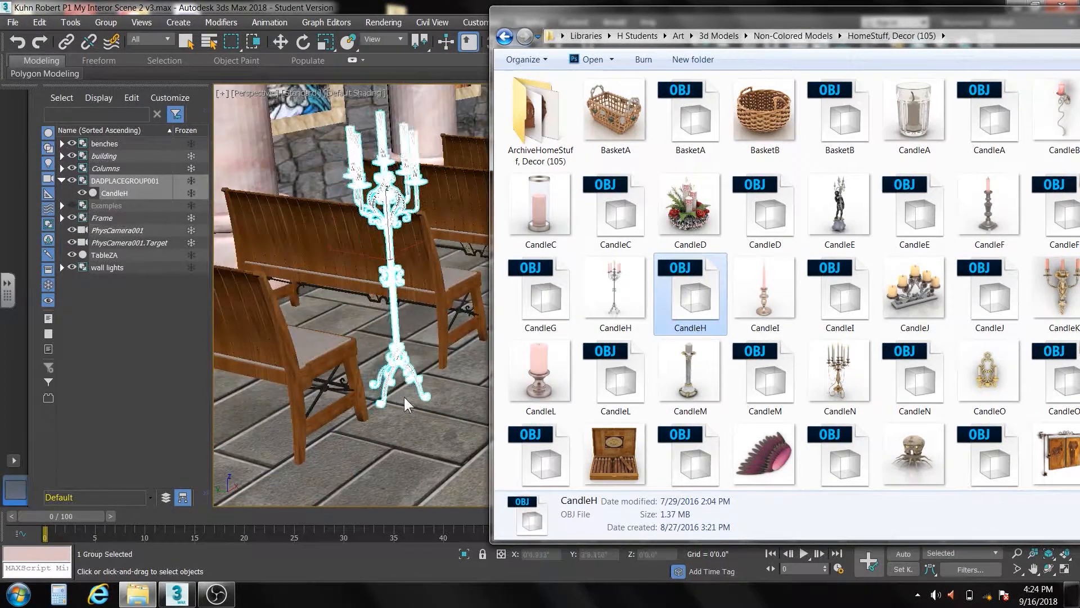
pyautogui.click(442, 409)
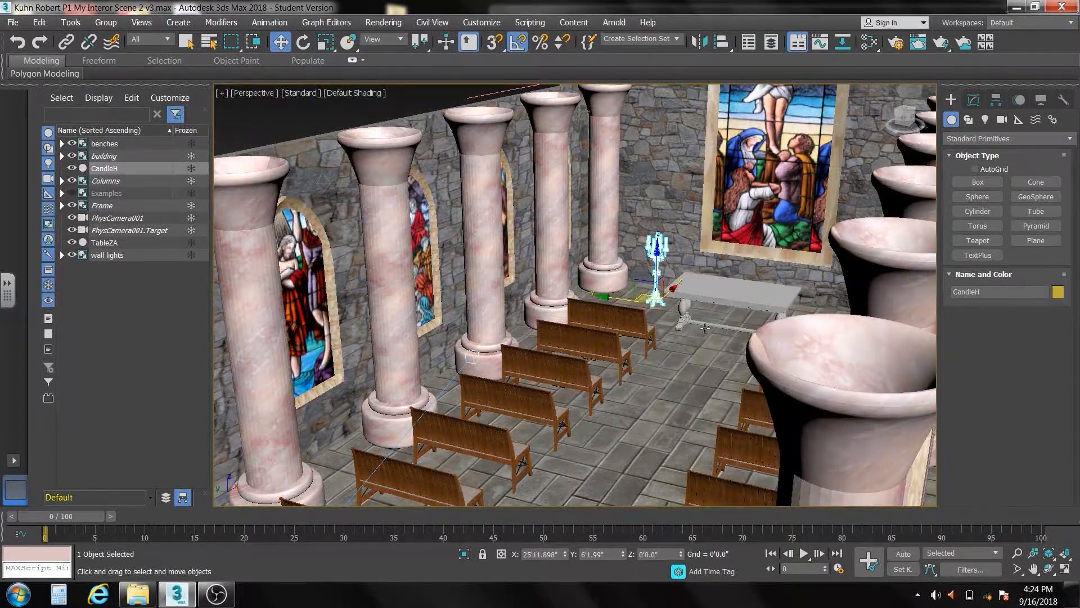
# Find the VaseF OBJ model in the "HomeStuff, Decor (105)" folder and import it into the church scene
pyautogui.click(136, 595)
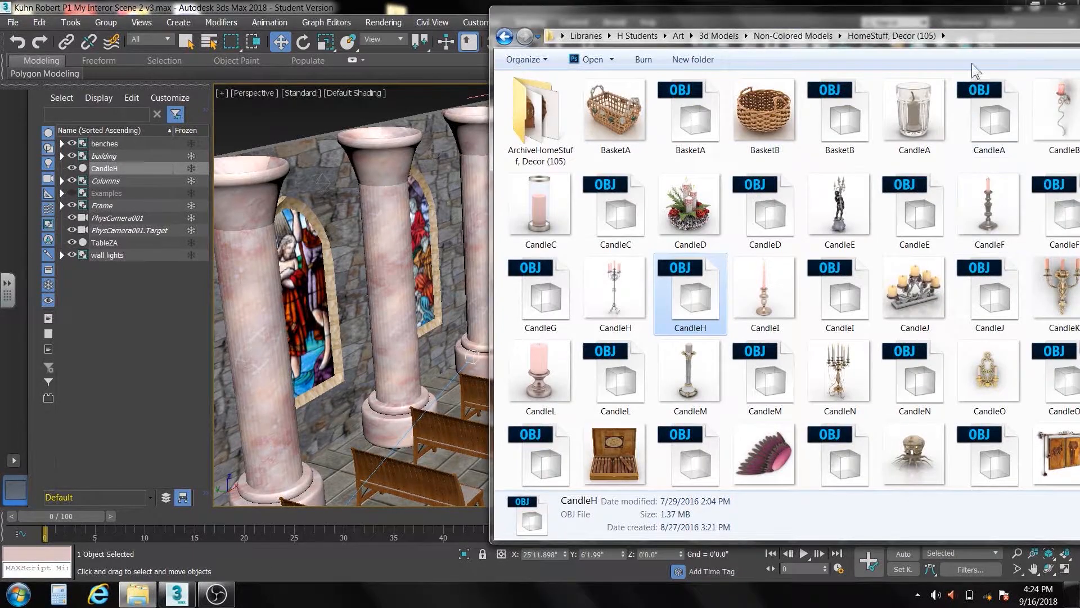
pyautogui.moveTo(972, 15); pyautogui.dragTo(818, 10)
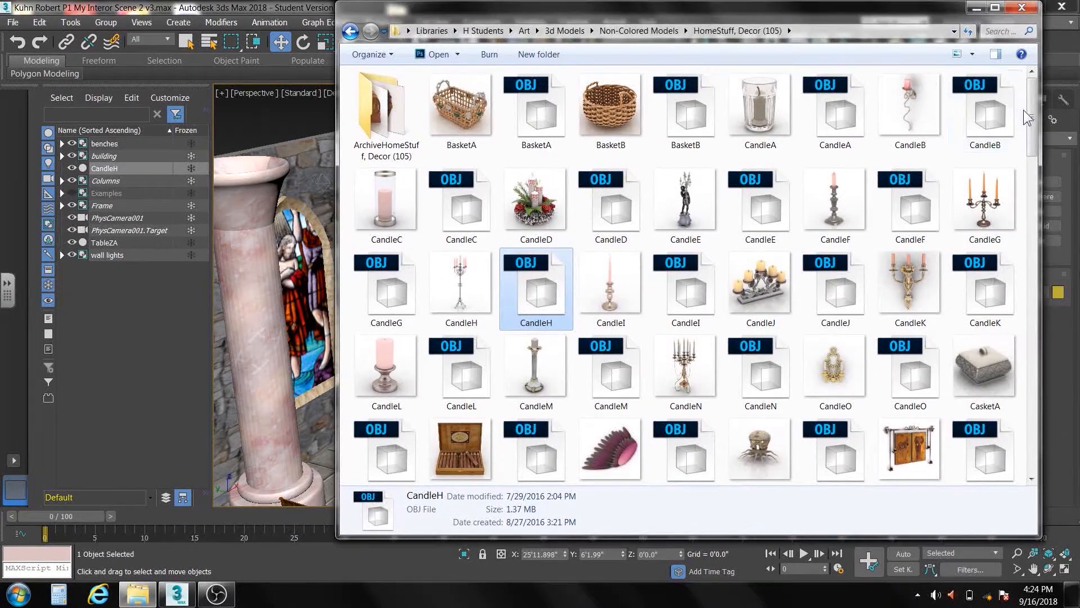
pyautogui.moveTo(1034, 126); pyautogui.dragTo(1012, 423)
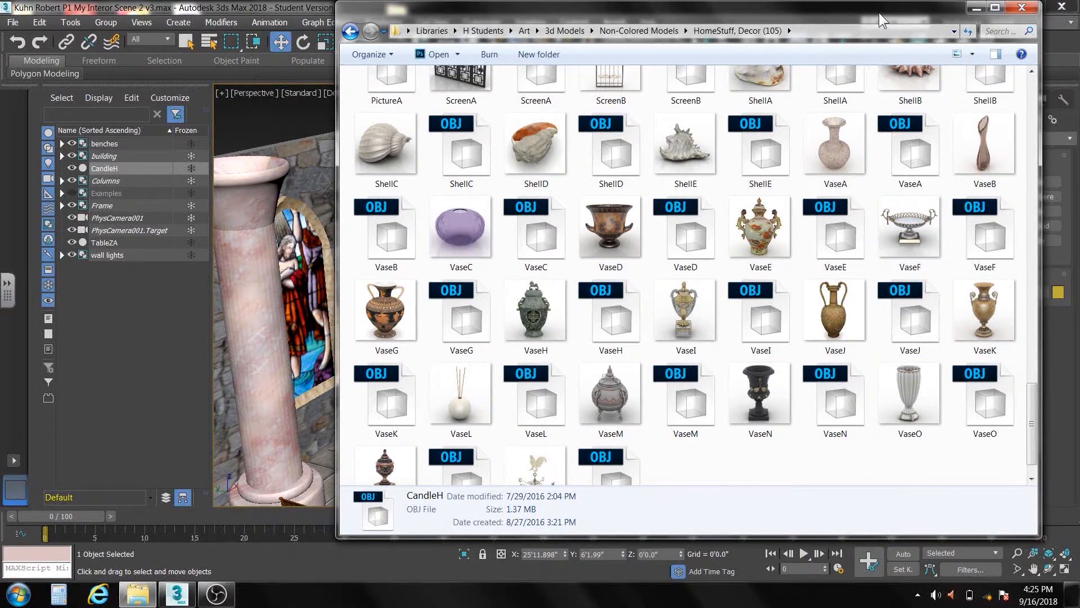
pyautogui.moveTo(879, 13); pyautogui.dragTo(391, 33)
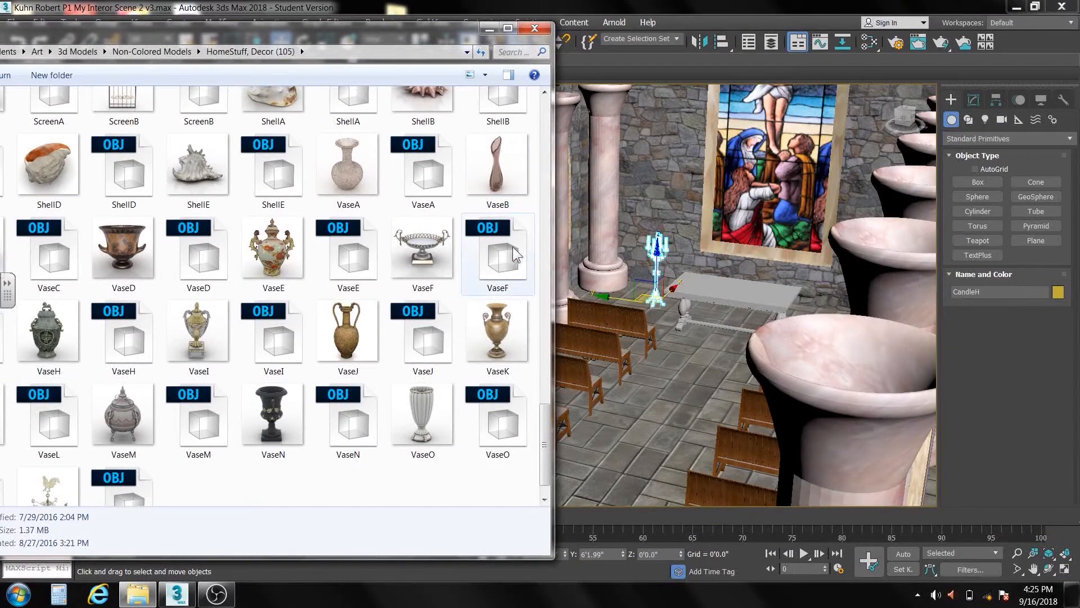
pyautogui.moveTo(498, 269); pyautogui.dragTo(666, 375)
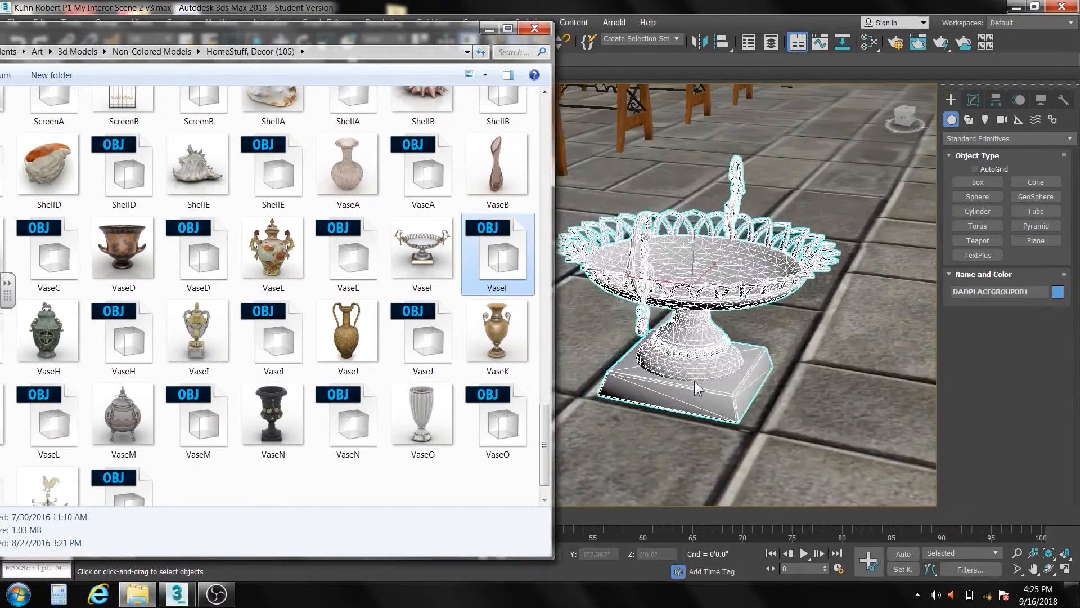
pyautogui.click(695, 377)
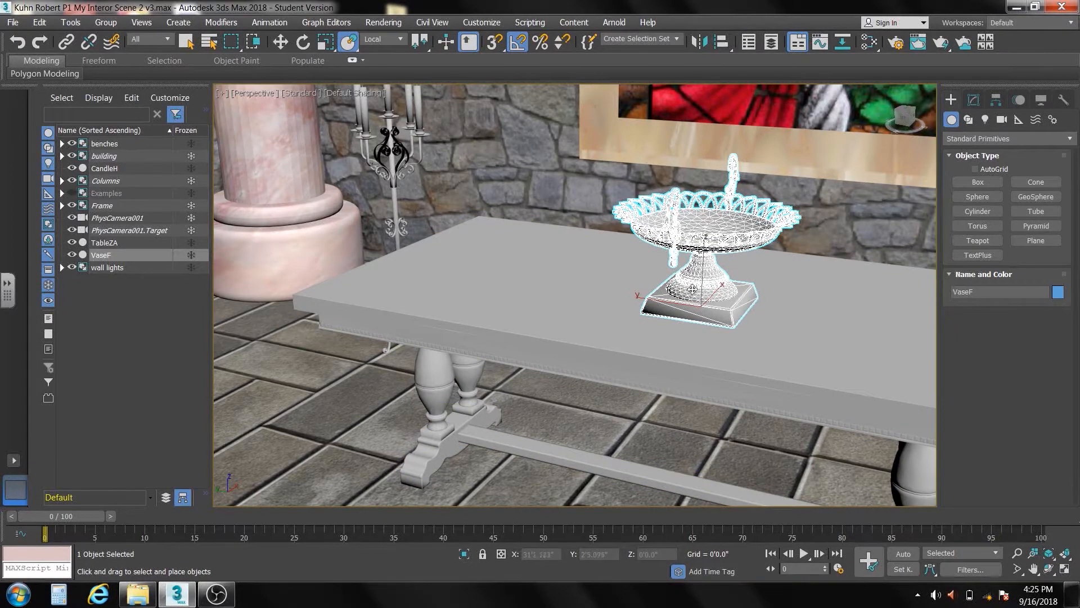
# Check the vase through PhysCamera001 and place it near the middle of the tabletop with the Select and Place tool
pyautogui.press('c')
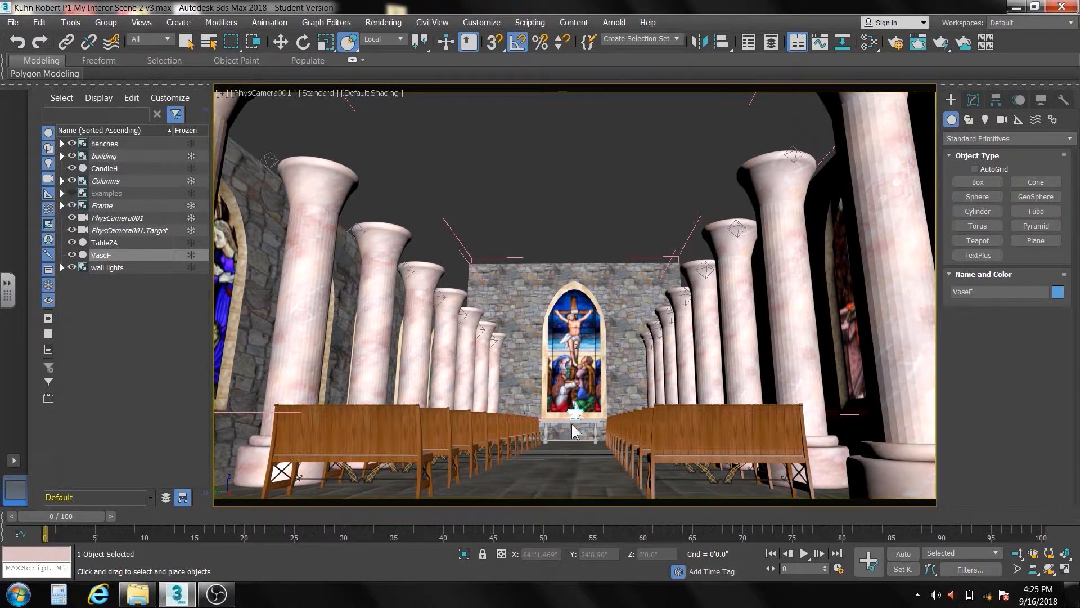
pyautogui.press('p')
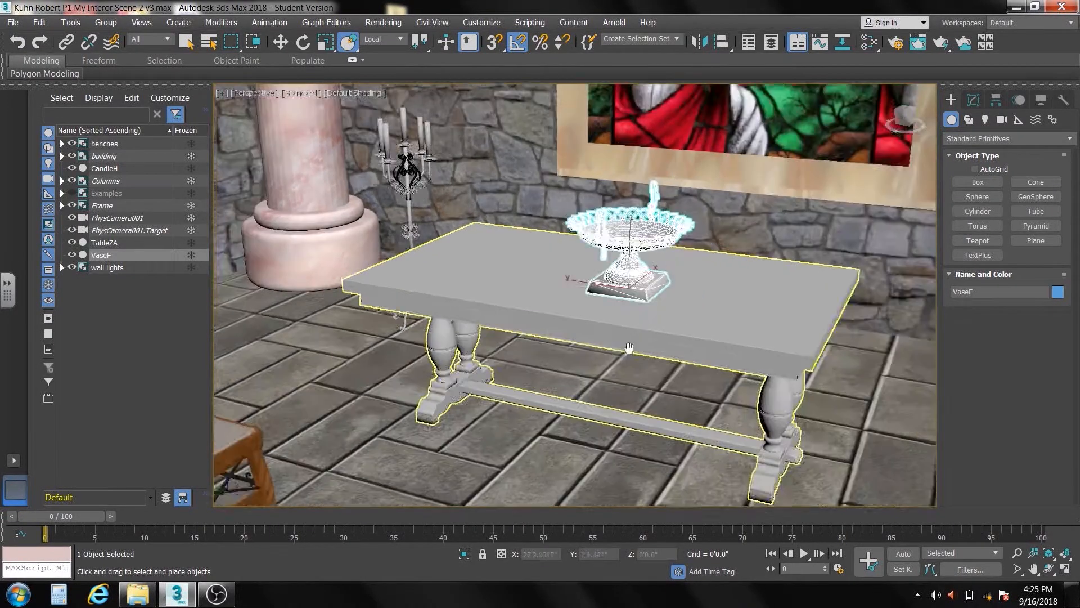
pyautogui.moveTo(629, 348); pyautogui.dragTo(603, 348, button='middle')
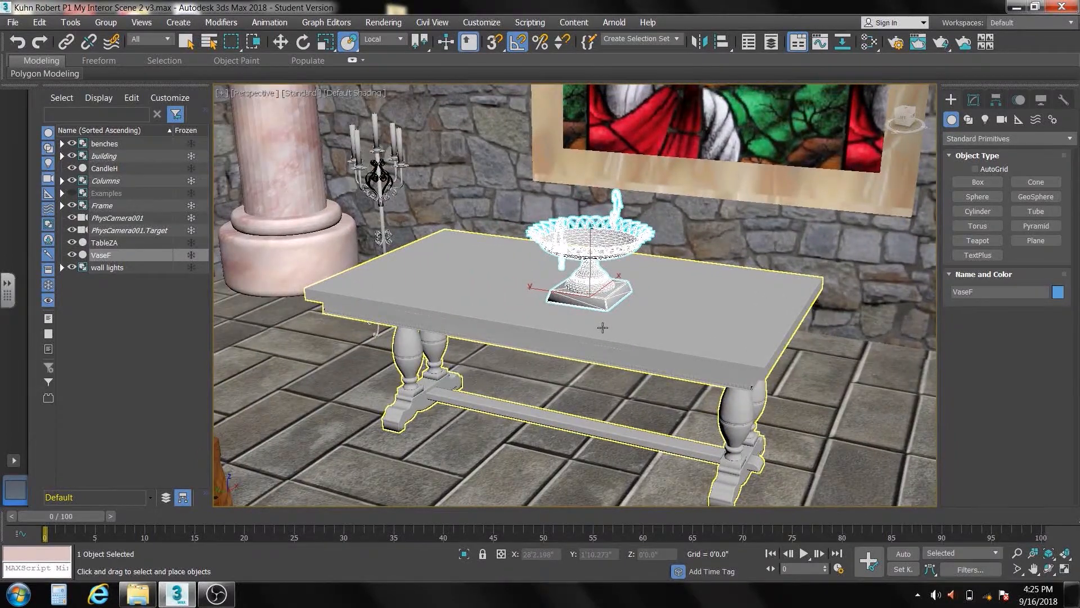
pyautogui.click(603, 328)
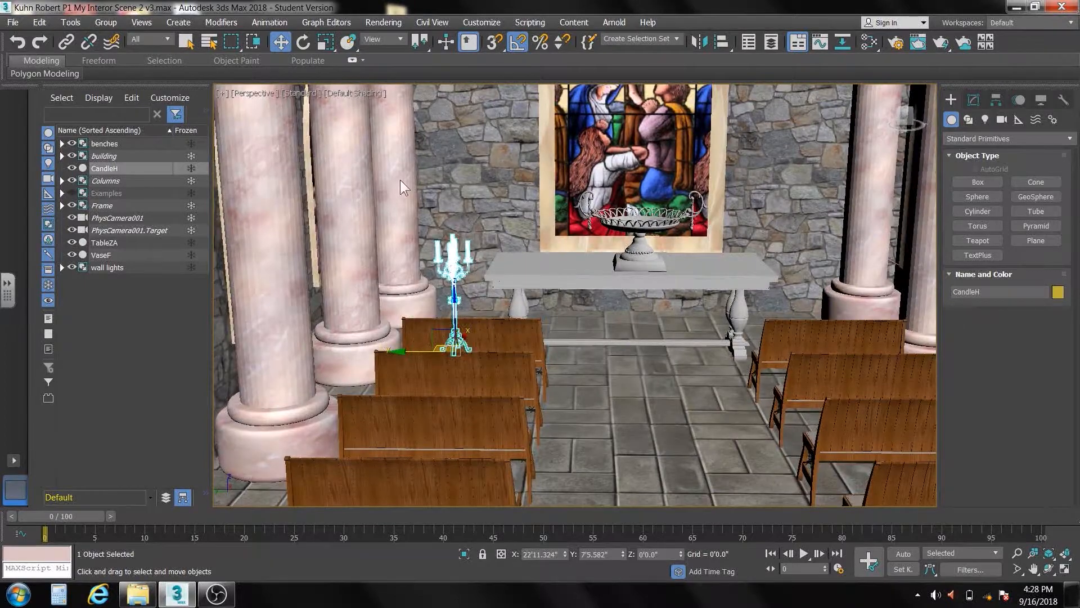
# Scale the CandleH candelabra uniformly to about 160%
pyautogui.click(325, 40)
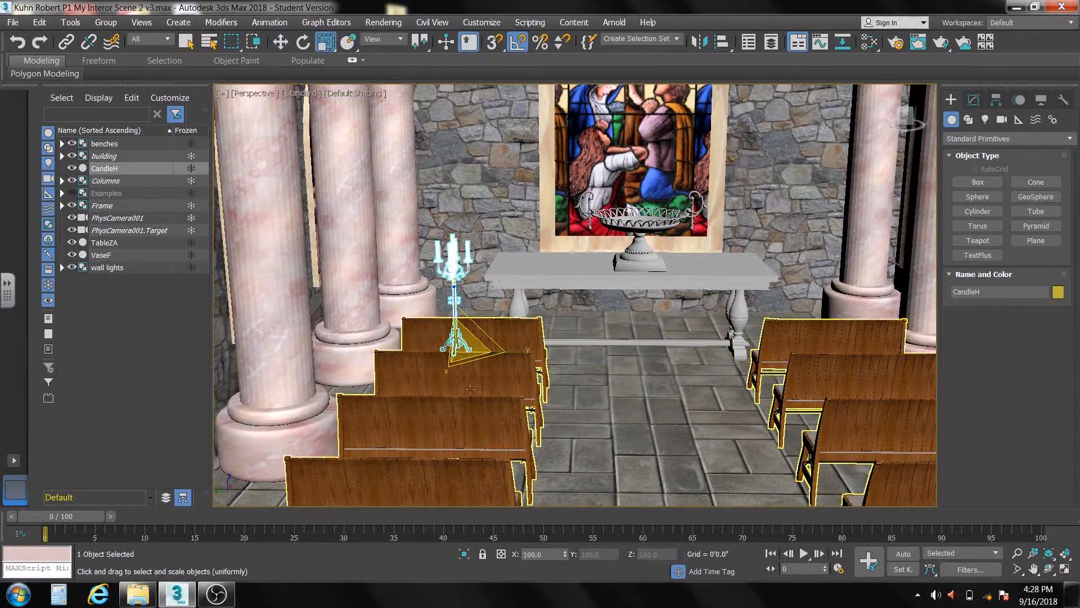
pyautogui.moveTo(463, 338); pyautogui.dragTo(468, 312)
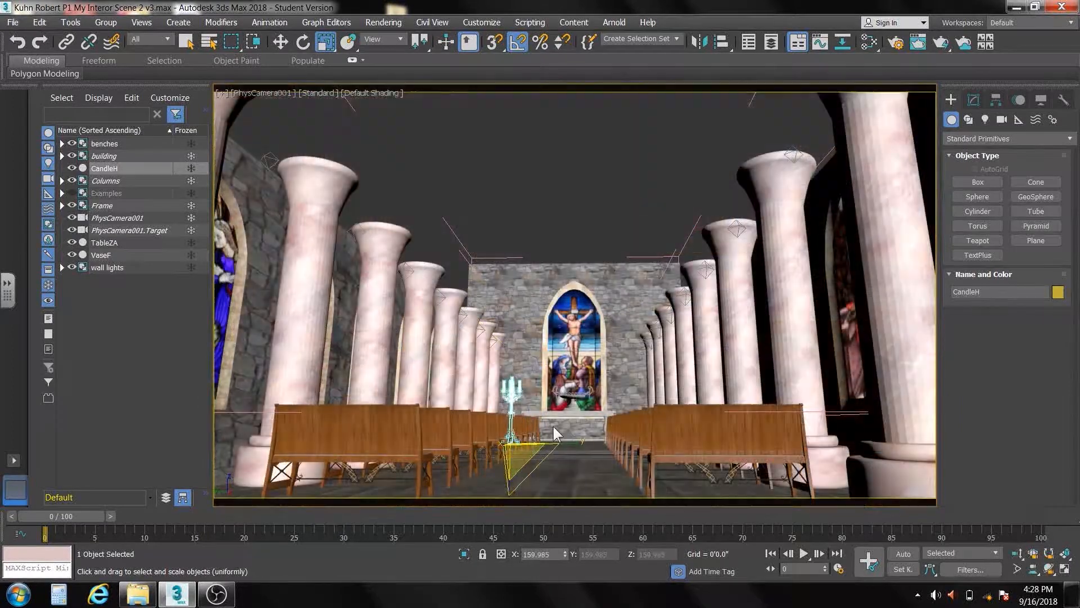
# Select the table and bring its scene material TableZA_wire_115115115 into the Slate Material Editor view with its parameters shown
pyautogui.click(572, 458)
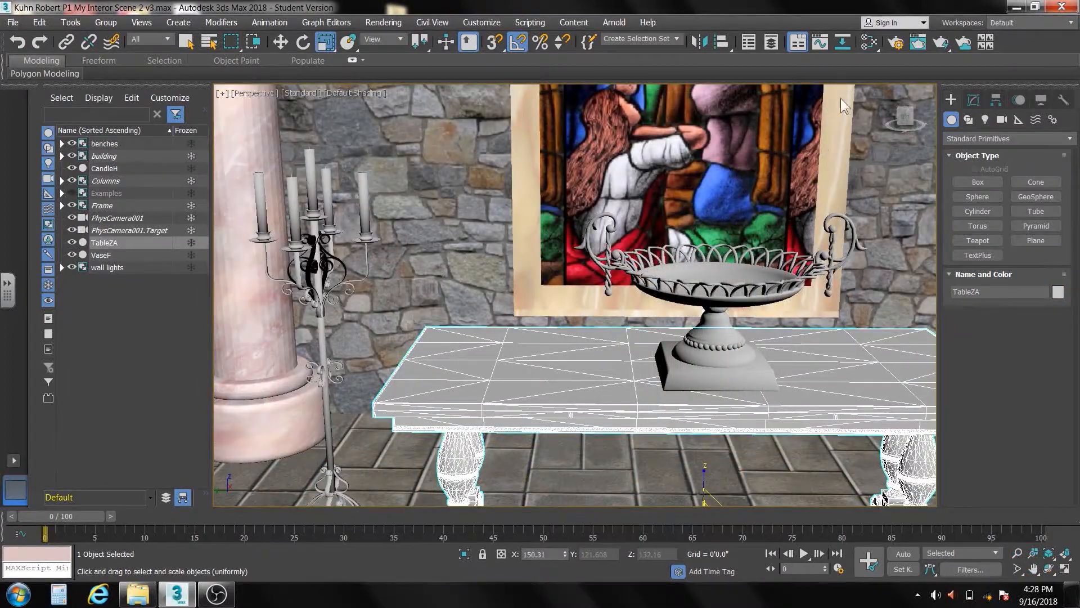
pyautogui.click(869, 42)
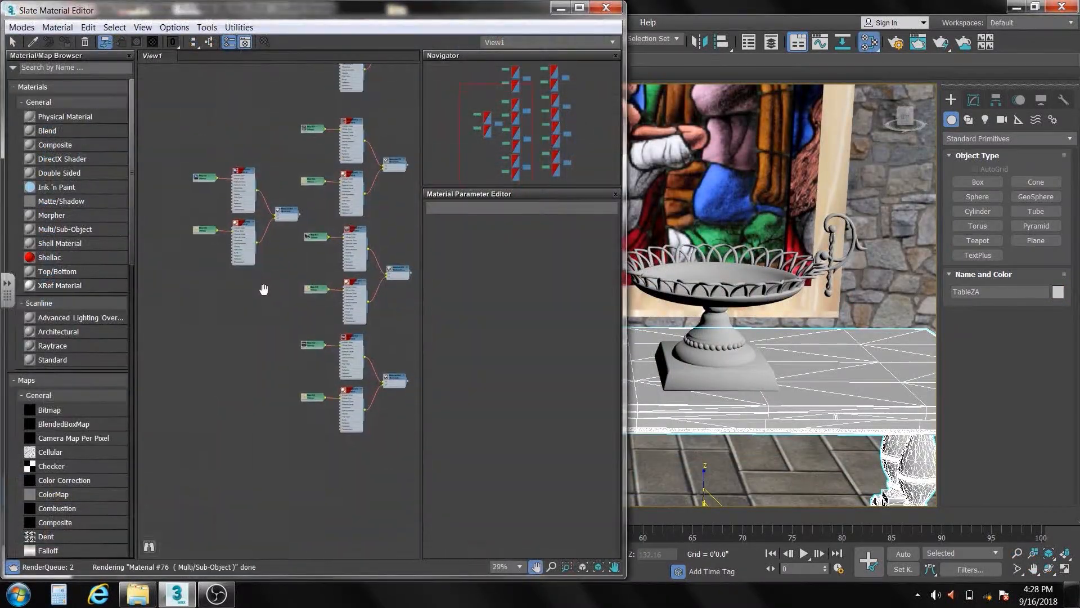
pyautogui.moveTo(264, 289); pyautogui.dragTo(262, 288, button='middle')
pyautogui.moveTo(132, 199); pyautogui.dragTo(118, 498)
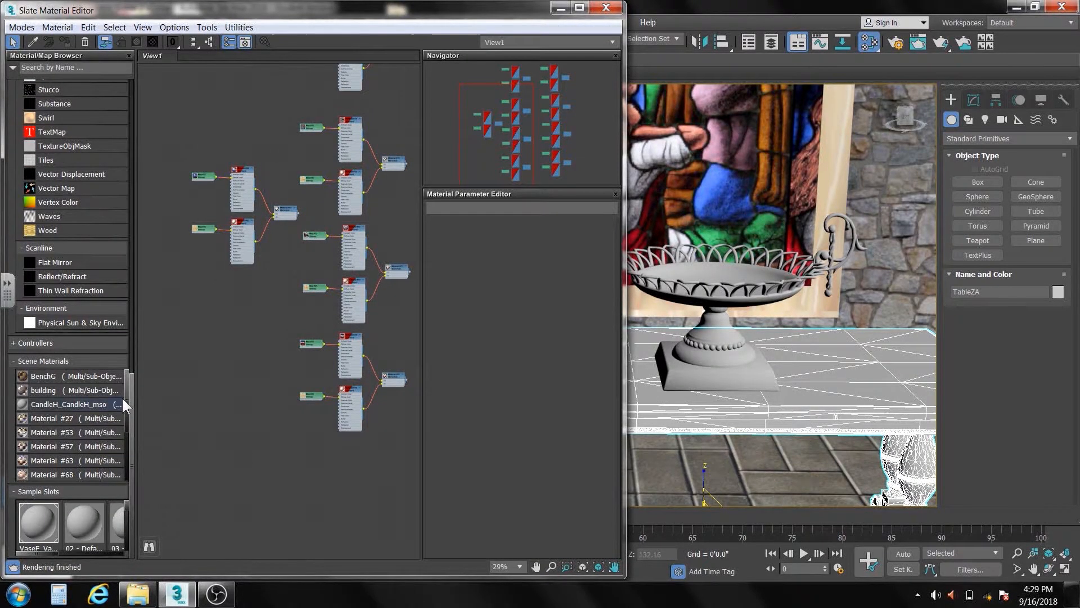
pyautogui.moveTo(126, 377); pyautogui.dragTo(131, 430)
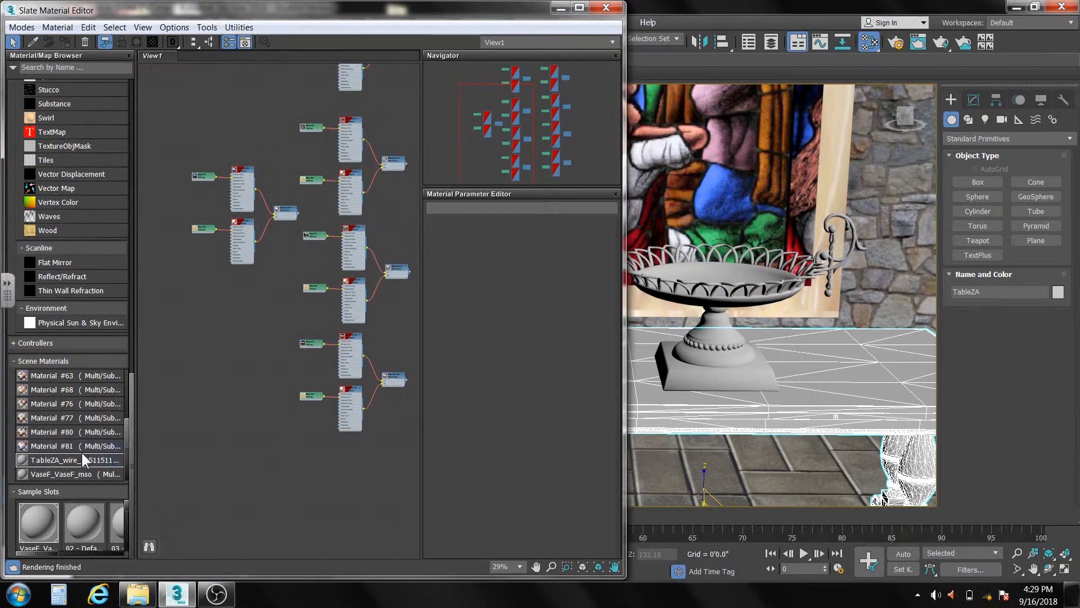
pyautogui.doubleClick(63, 458)
pyautogui.moveTo(295, 439); pyautogui.dragTo(177, 339, button='middle')
pyautogui.doubleClick(372, 363)
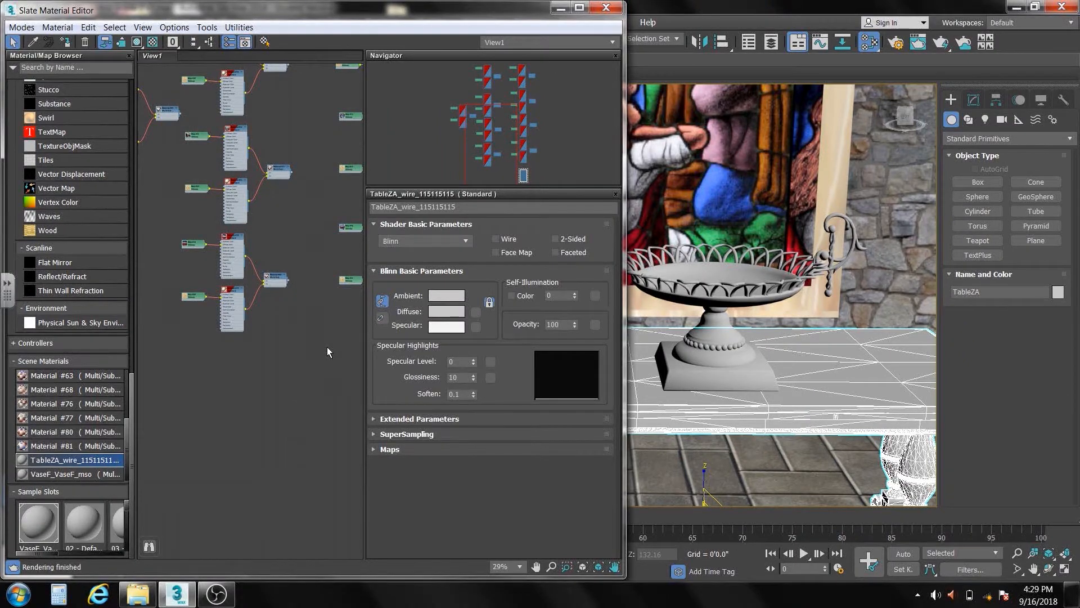
pyautogui.moveTo(326, 347); pyautogui.dragTo(236, 351, button='middle')
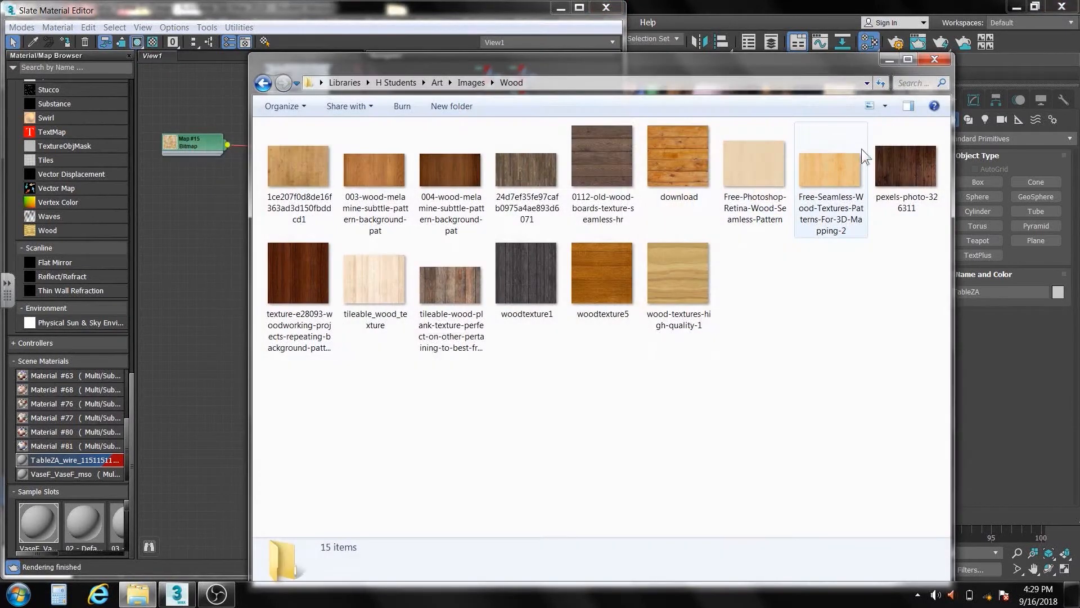
# Add the wood image pexels-photo-326311 as a bitmap and connect it to the table material's Diffuse Color
pyautogui.moveTo(907, 173); pyautogui.dragTo(198, 251)
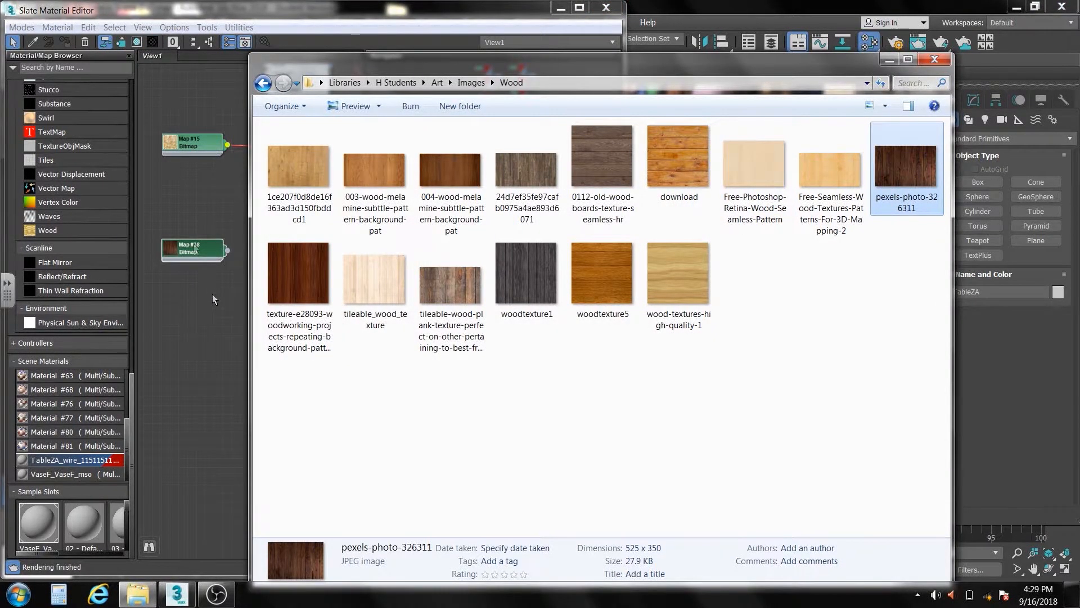
pyautogui.click(190, 212)
pyautogui.moveTo(197, 251); pyautogui.dragTo(202, 366)
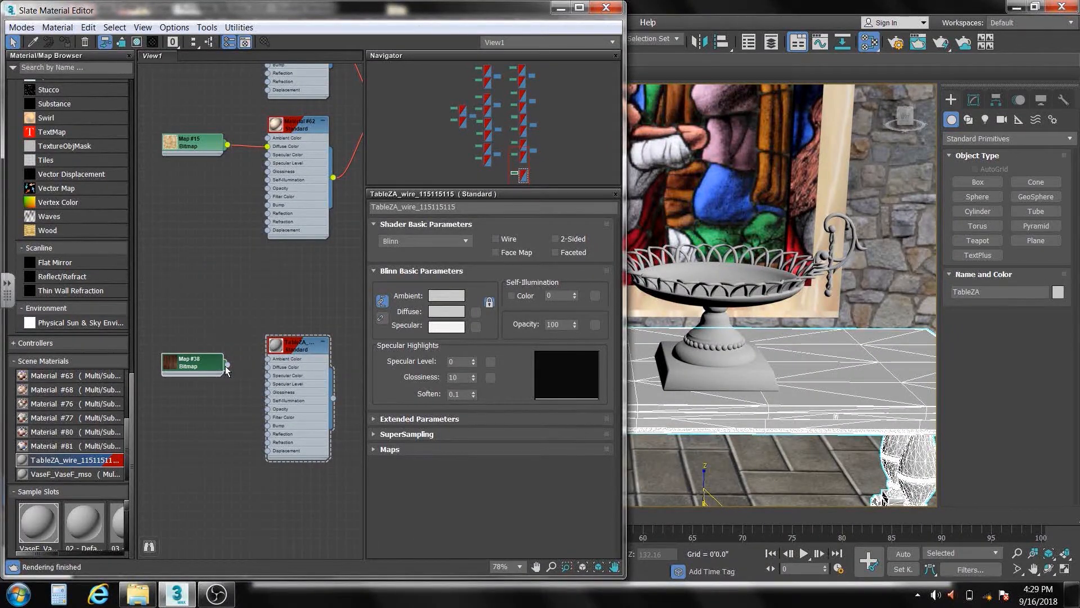
pyautogui.moveTo(267, 370); pyautogui.dragTo(268, 370)
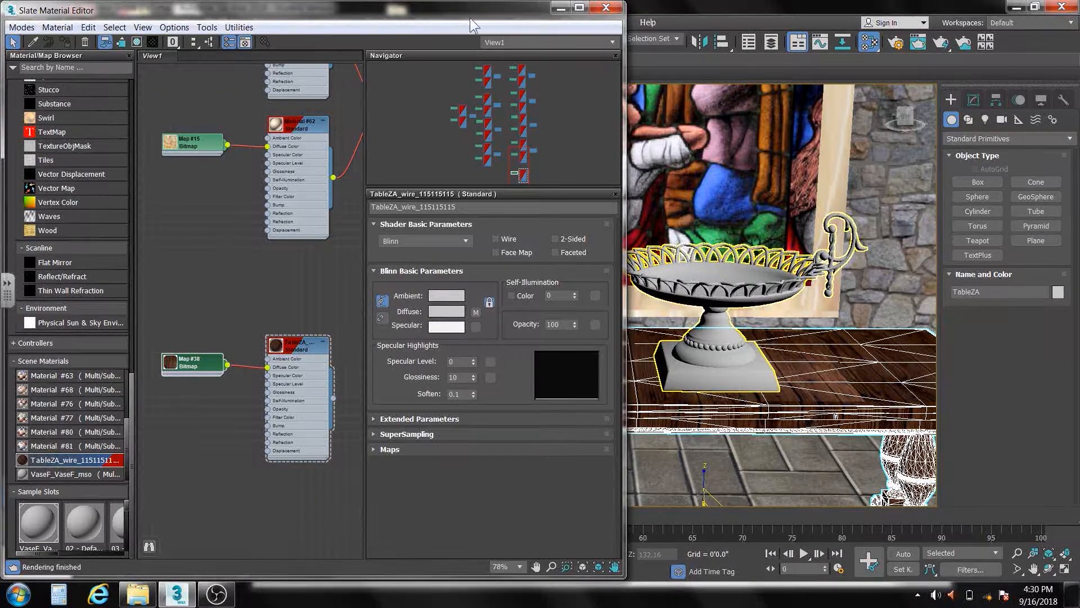
# Isolate the table and examine the wood texture's grain direction on its top, edges and legs
pyautogui.moveTo(471, 9); pyautogui.dragTo(339, 16)
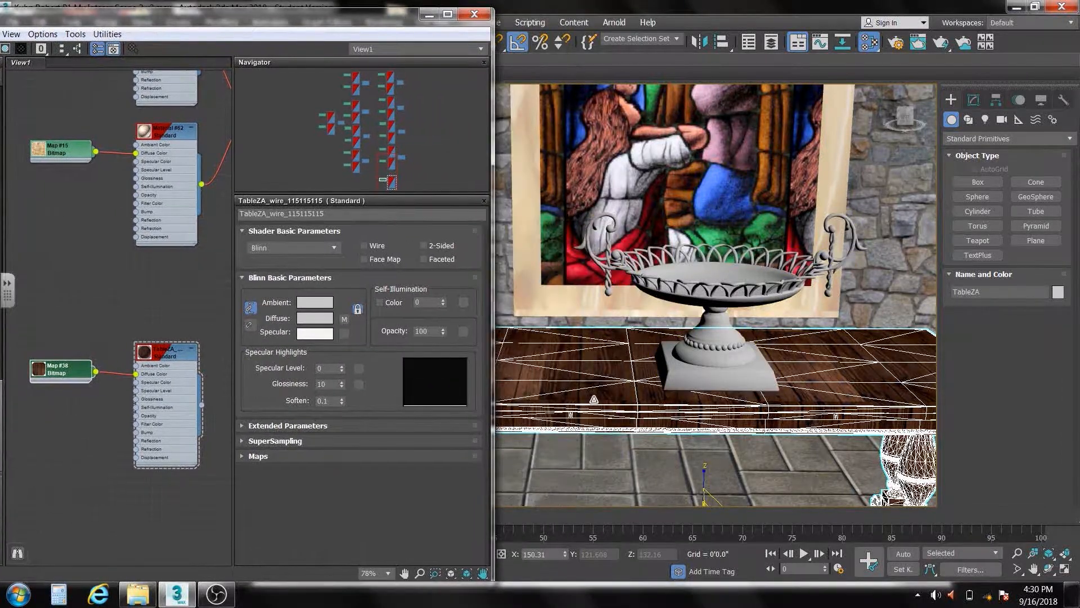
pyautogui.scroll(-1, 610, 389)
pyautogui.click(610, 389)
pyautogui.scroll(-3, 610, 388)
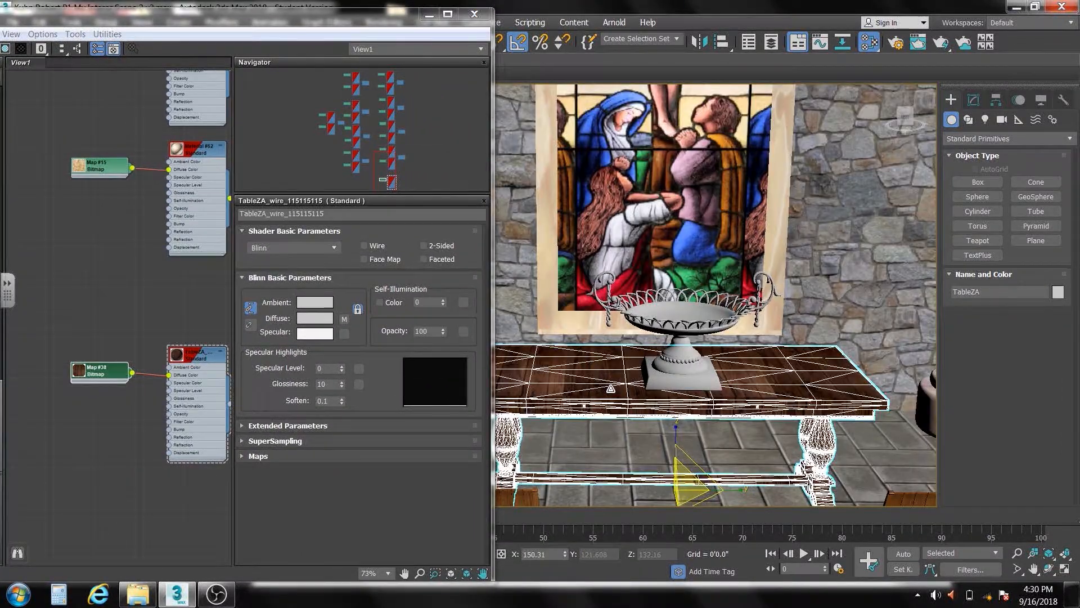
pyautogui.keyDown('alt'); pyautogui.moveTo(612, 389); pyautogui.dragTo(648, 370, button='middle'); pyautogui.keyUp('alt')
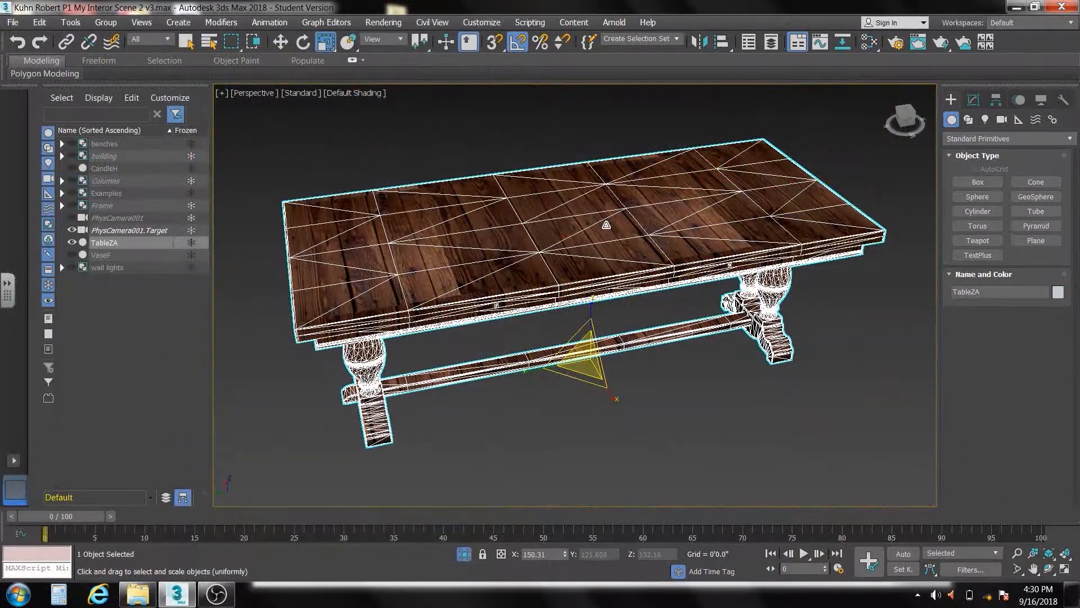
pyautogui.scroll(2, 606, 225)
pyautogui.moveTo(606, 225); pyautogui.dragTo(765, 260, button='middle')
pyautogui.scroll(-4, 767, 255)
# Reopen the Slate Material Editor and show the parameters of the pexels-photo-326311 bitmap in the table's material
pyautogui.click(870, 42)
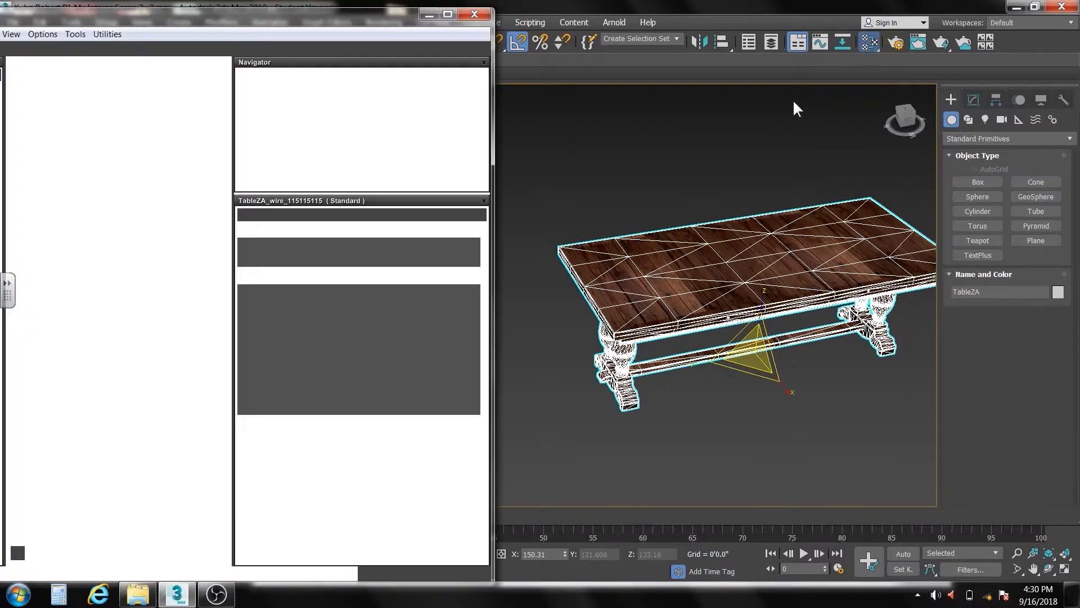
pyautogui.click(206, 352)
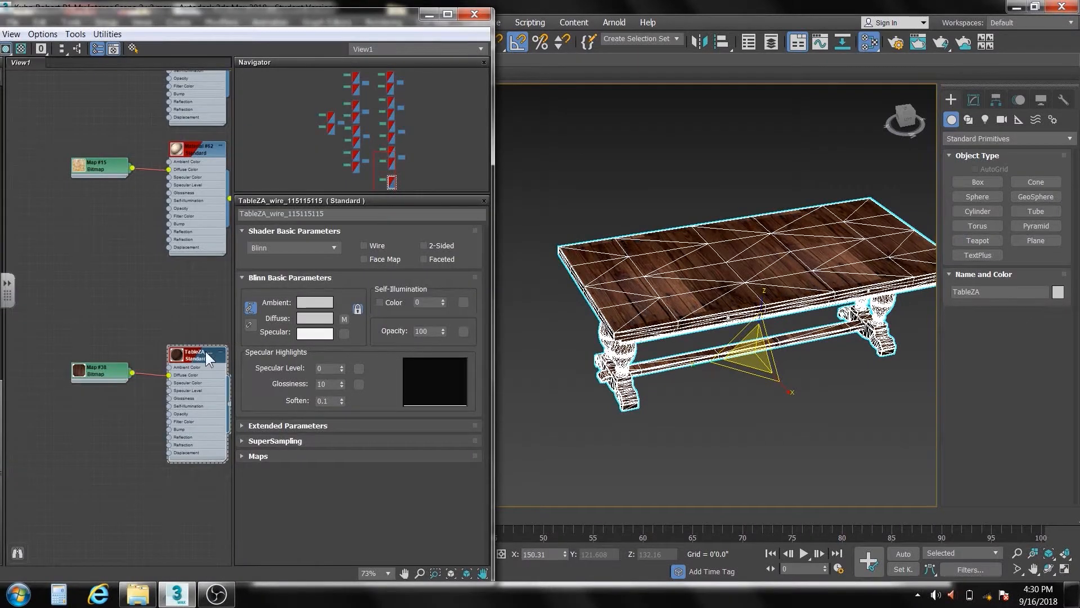
pyautogui.scroll(1, 187, 339)
pyautogui.moveTo(186, 335); pyautogui.dragTo(144, 342, button='middle')
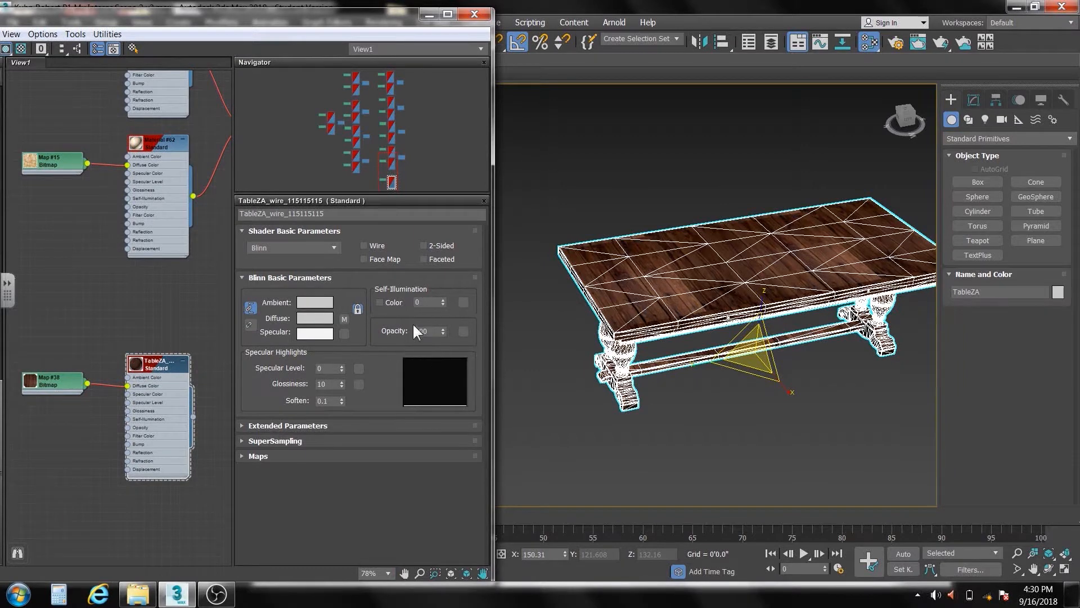
pyautogui.doubleClick(57, 383)
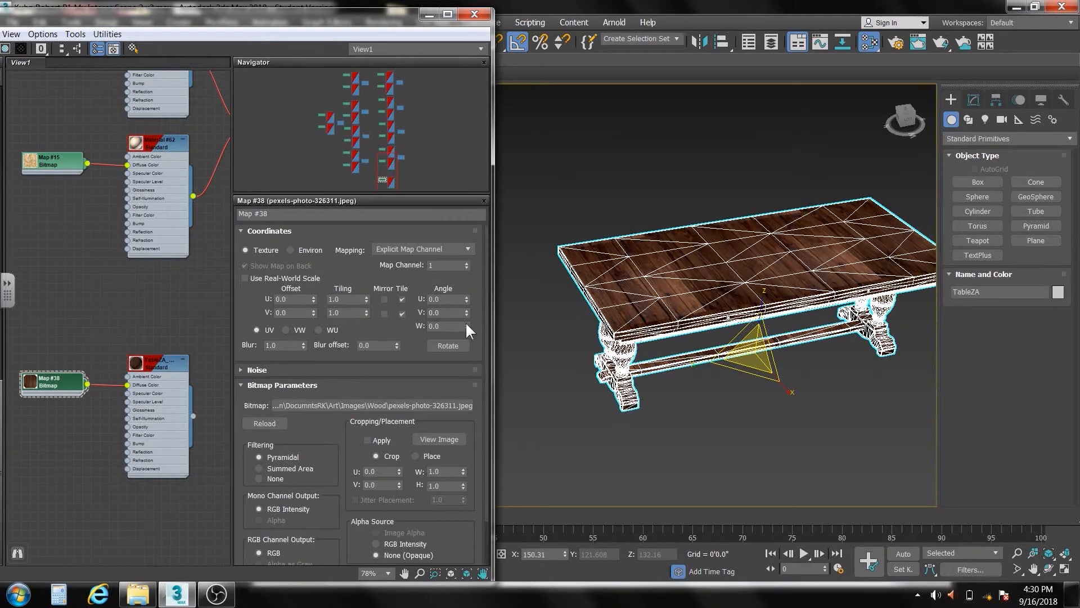
# Try rotating the table's wood bitmap to a W angle of 90
pyautogui.moveTo(466, 326); pyautogui.dragTo(482, 276)
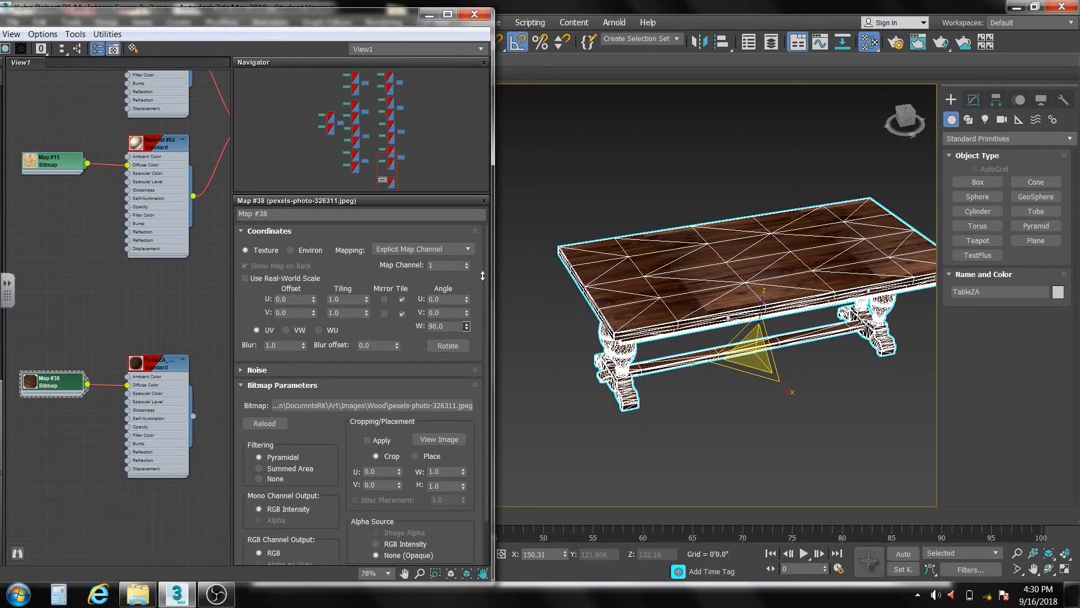
pyautogui.rightClick(482, 276)
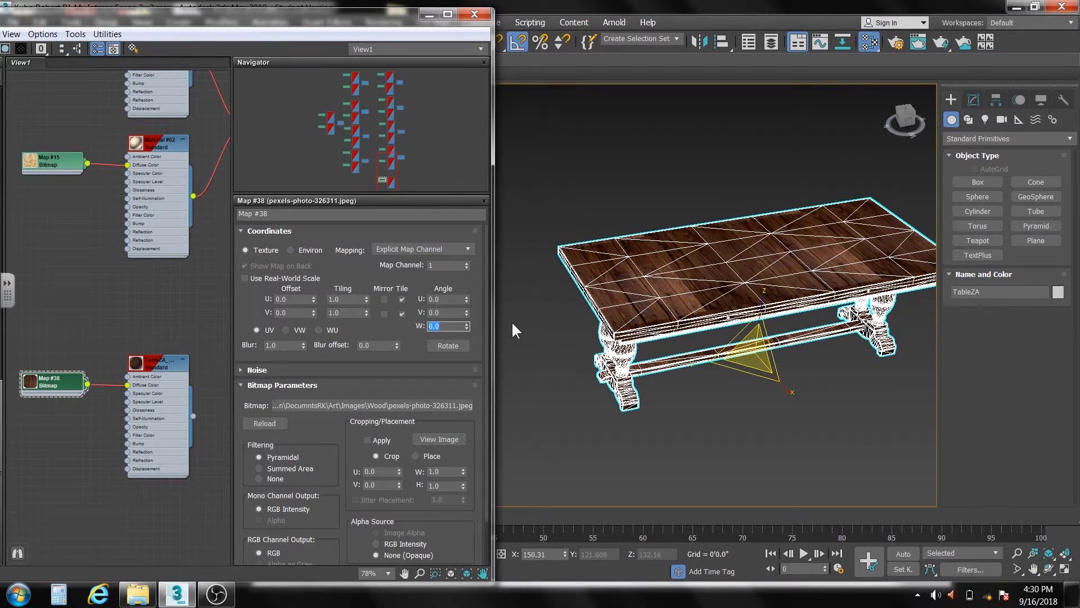
# Set the table's wood bitmap to a W angle of 90 and a V tiling of 0.5, and inspect the grain on the table
pyautogui.write('90')
pyautogui.press('Return')
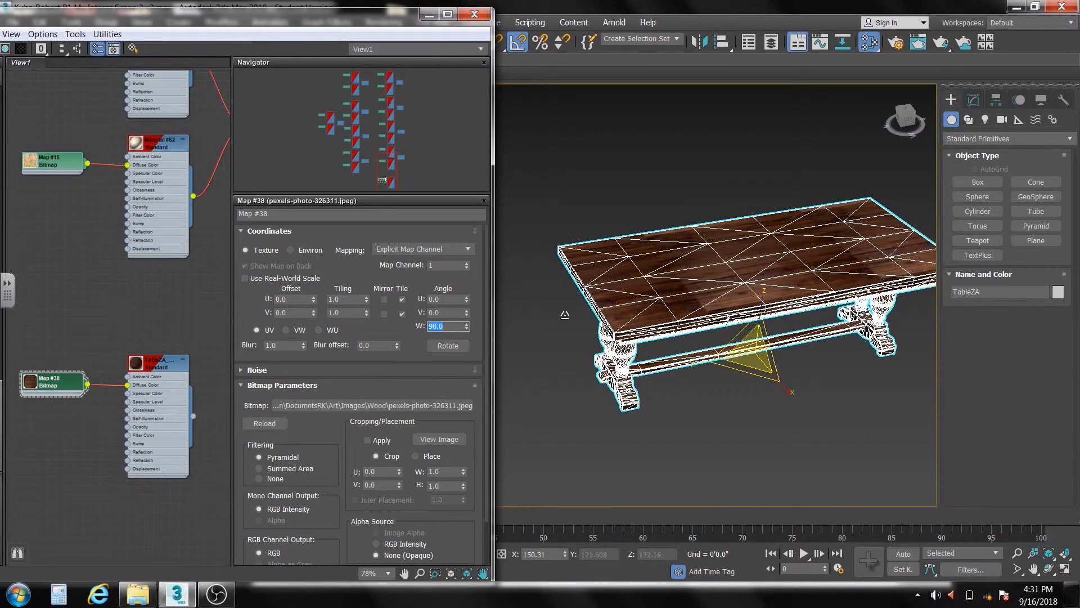
pyautogui.click(366, 316)
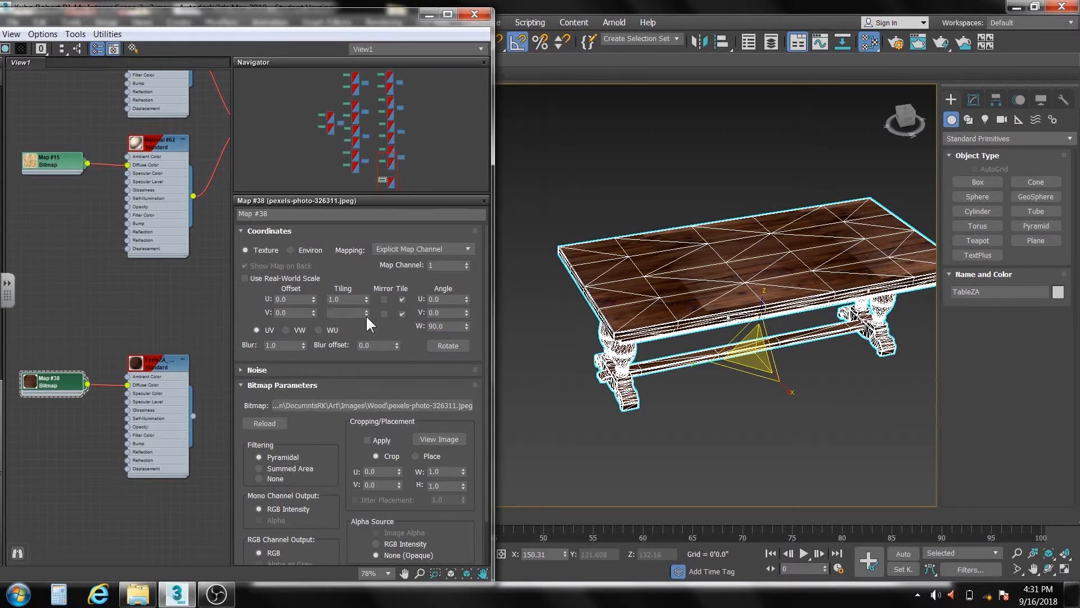
pyautogui.click(367, 315)
pyautogui.click(367, 315)
pyautogui.click(366, 315)
pyautogui.click(366, 315)
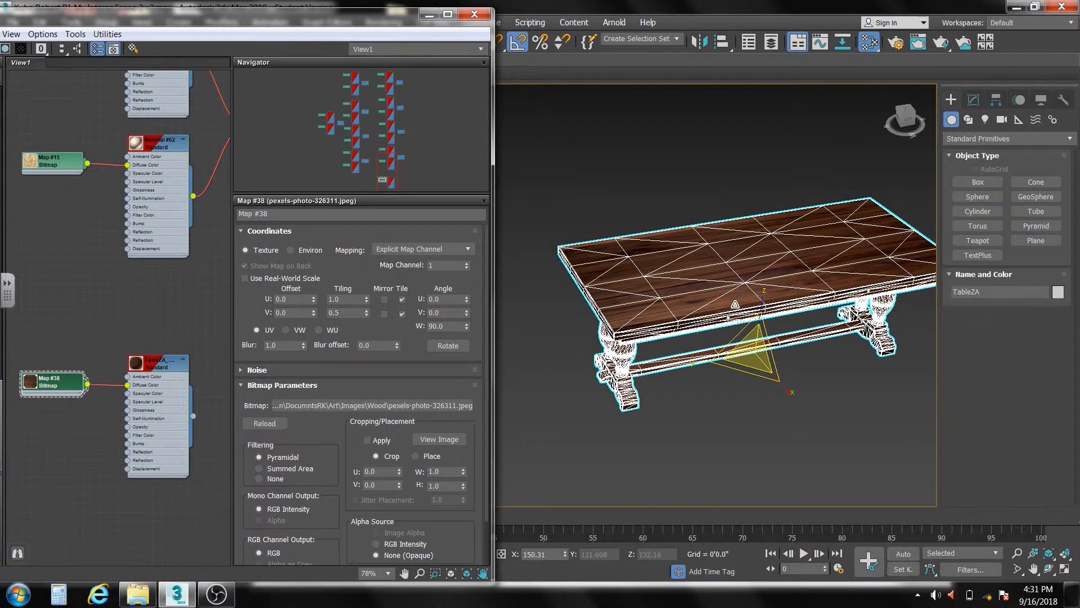
pyautogui.click(677, 377)
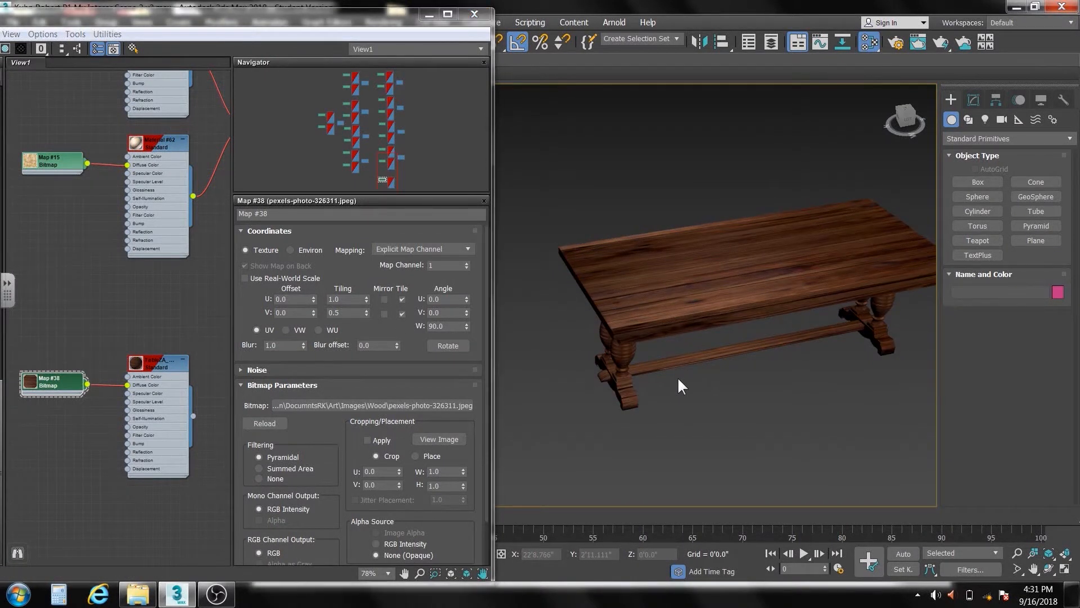
pyautogui.keyDown('alt'); pyautogui.moveTo(678, 376); pyautogui.dragTo(643, 352, button='middle'); pyautogui.keyUp('alt')
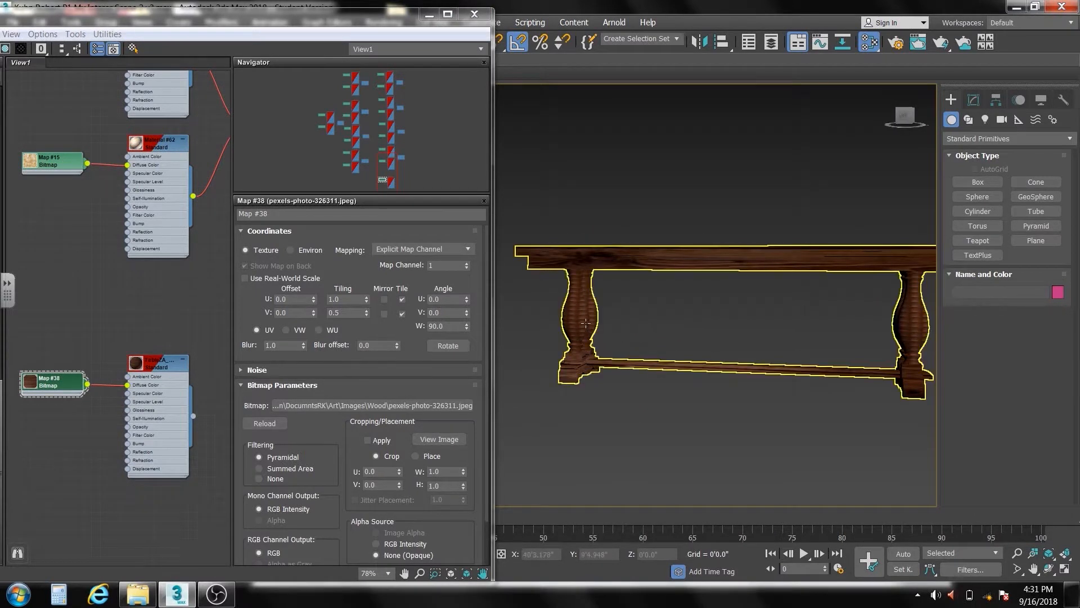
pyautogui.scroll(3, 590, 325)
pyautogui.moveTo(590, 325); pyautogui.dragTo(632, 339, button='middle')
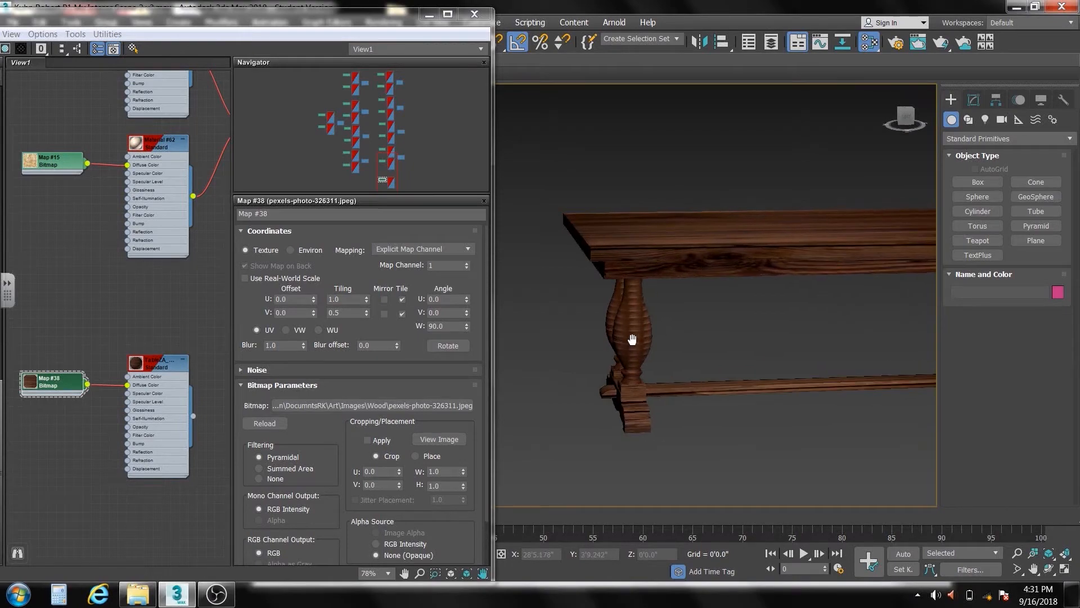
pyautogui.scroll(-8, 695, 342)
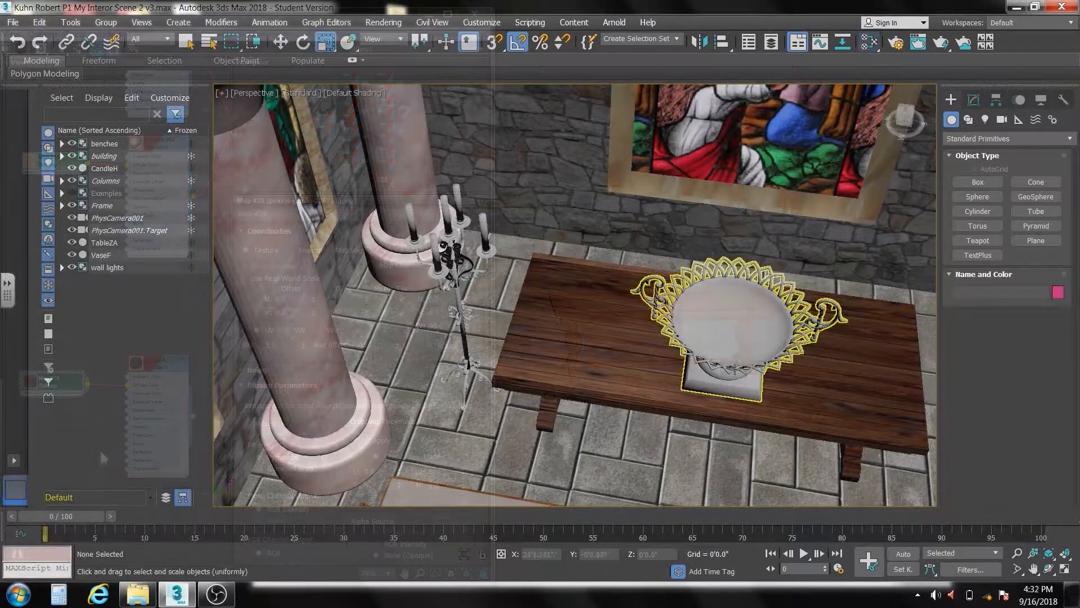
# Select the vase and load its VaseF_VaseF_mso material into the Slate Material Editor view, placed below the table's material
pyautogui.click(733, 346)
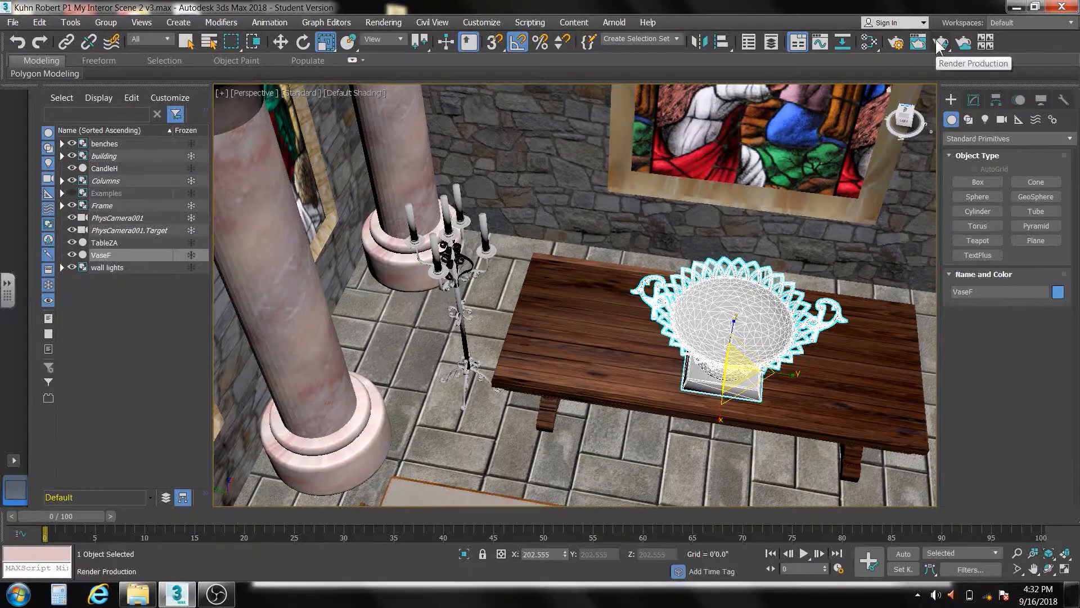
pyautogui.click(871, 41)
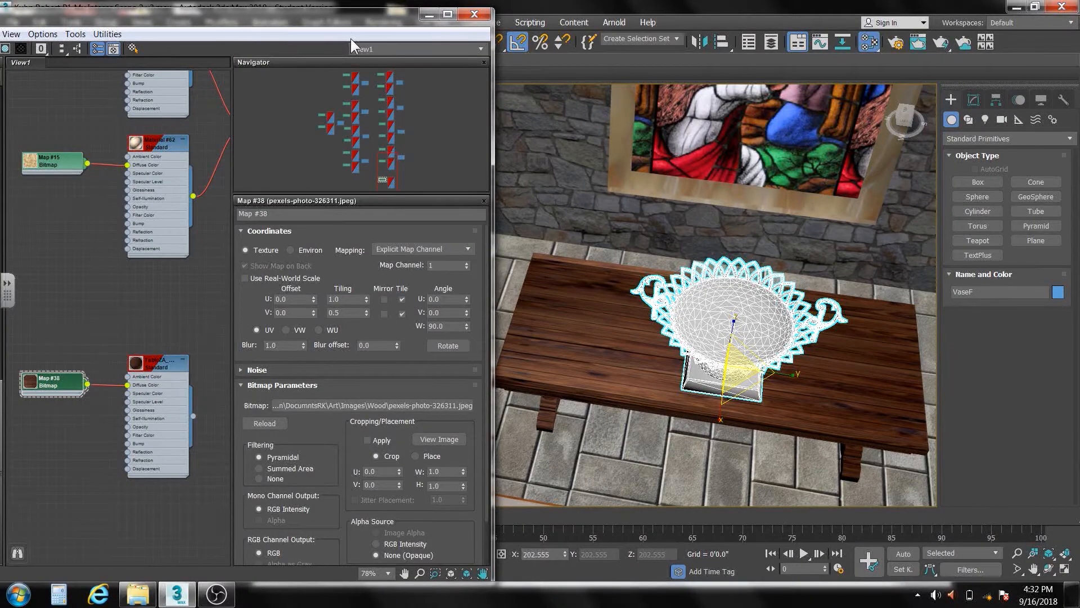
pyautogui.moveTo(346, 22); pyautogui.dragTo(481, 21)
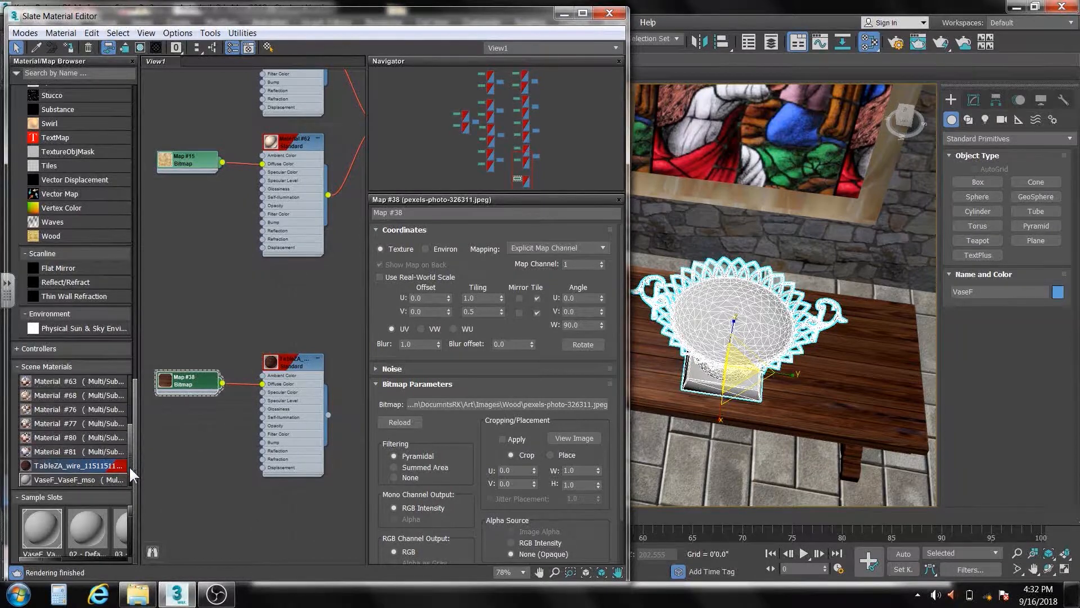
pyautogui.doubleClick(66, 478)
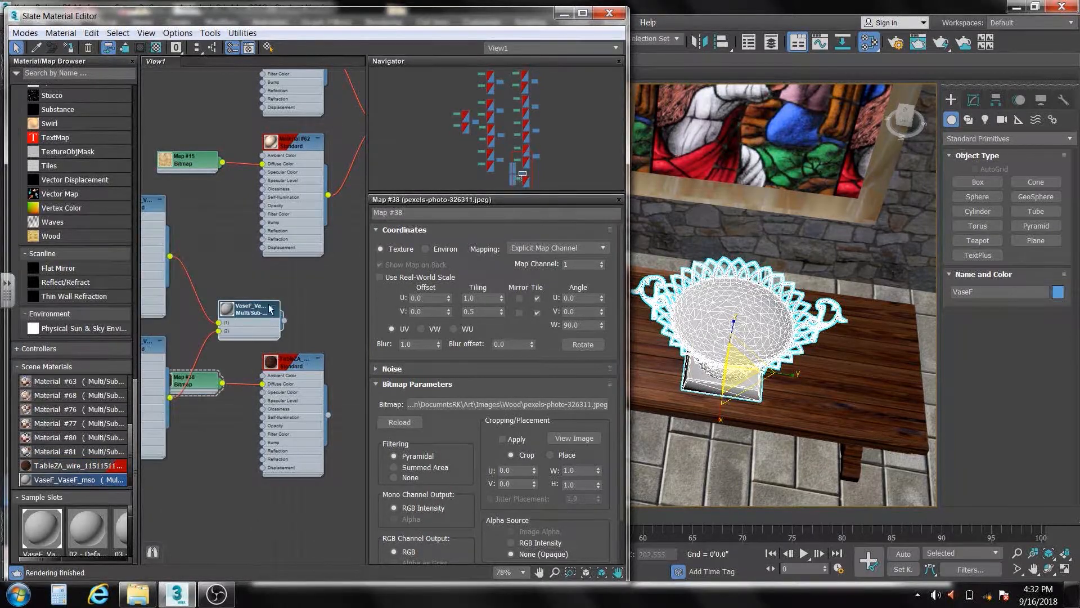
pyautogui.moveTo(270, 308); pyautogui.dragTo(315, 535)
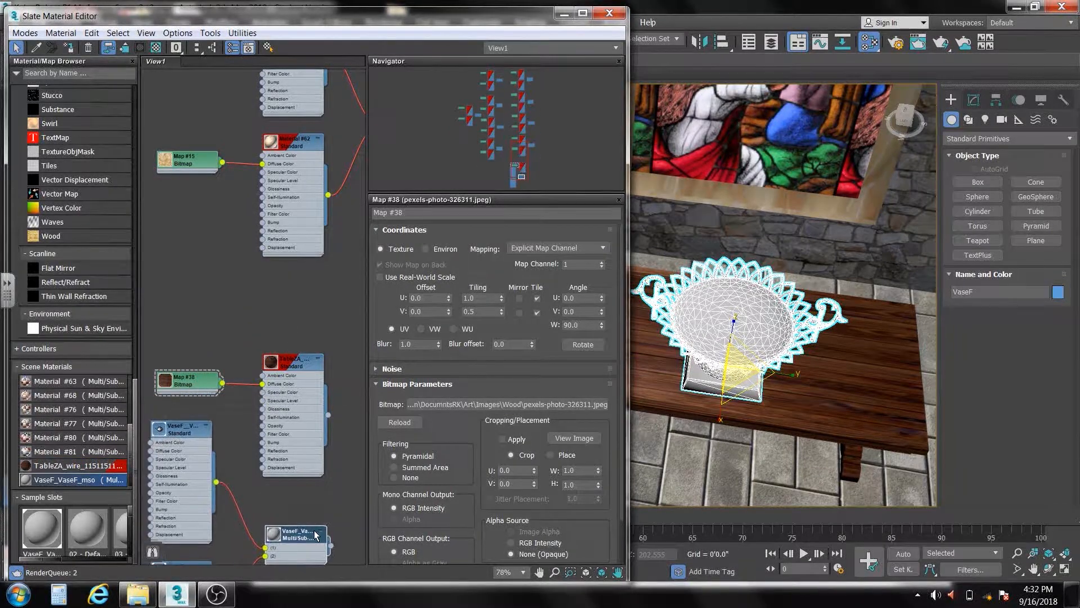
pyautogui.moveTo(309, 496); pyautogui.dragTo(313, 247, button='middle')
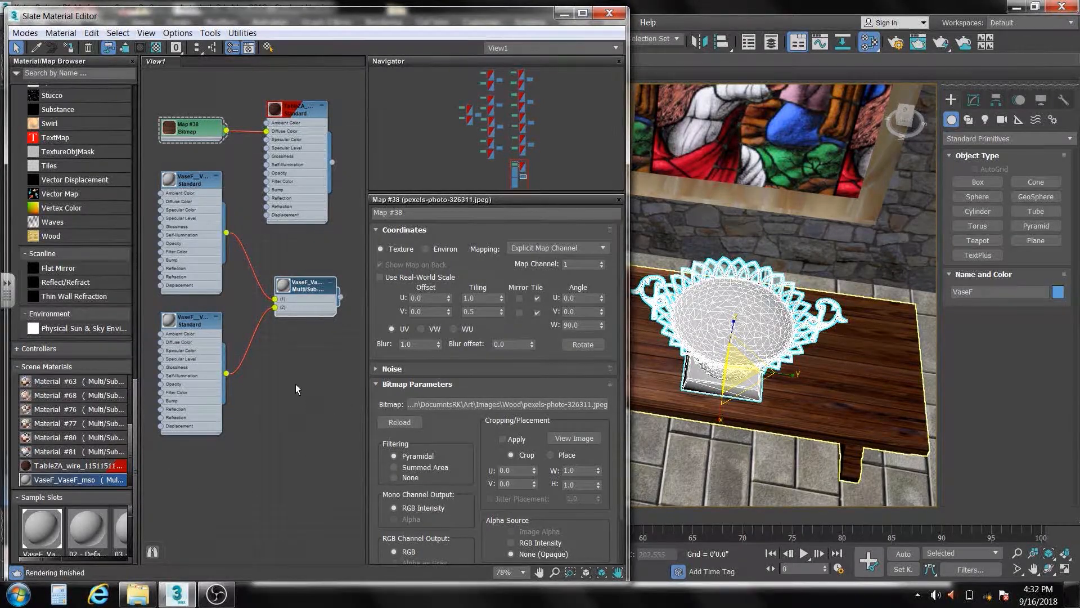
# Set the diffuse color of the vase's VaseF__Vase_7Material__30 sub-material to gold, RGB 160, 118, 44
pyautogui.doubleClick(188, 179)
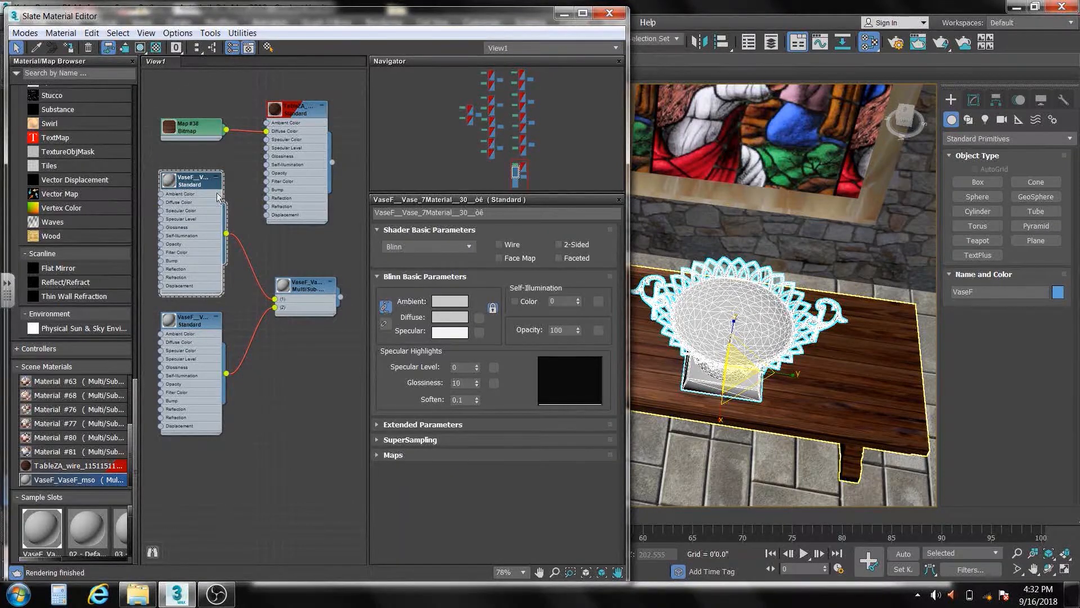
pyautogui.click(452, 316)
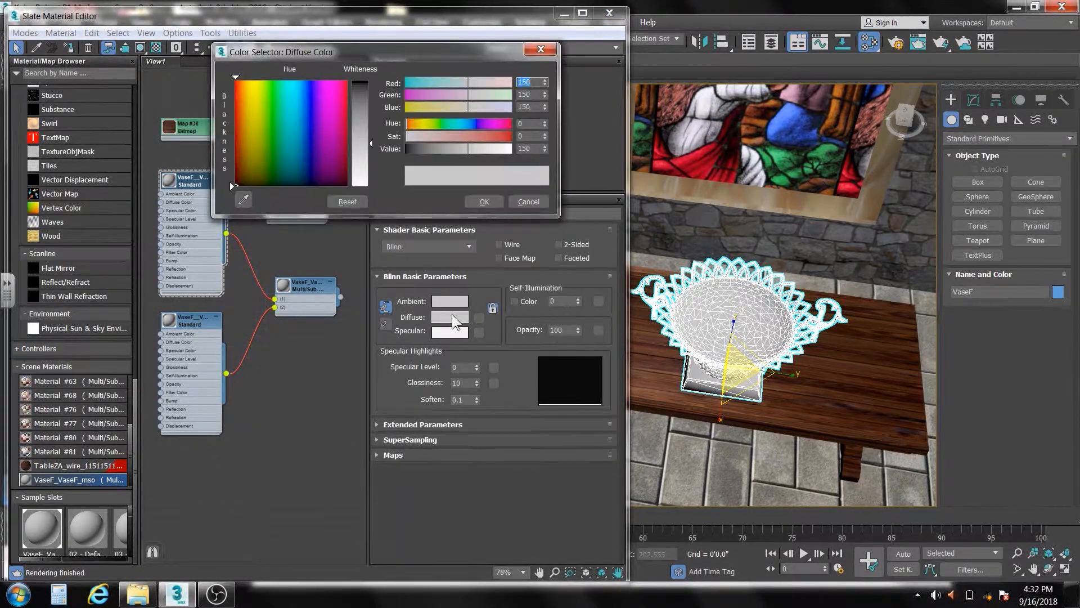
pyautogui.moveTo(369, 140); pyautogui.dragTo(371, 86)
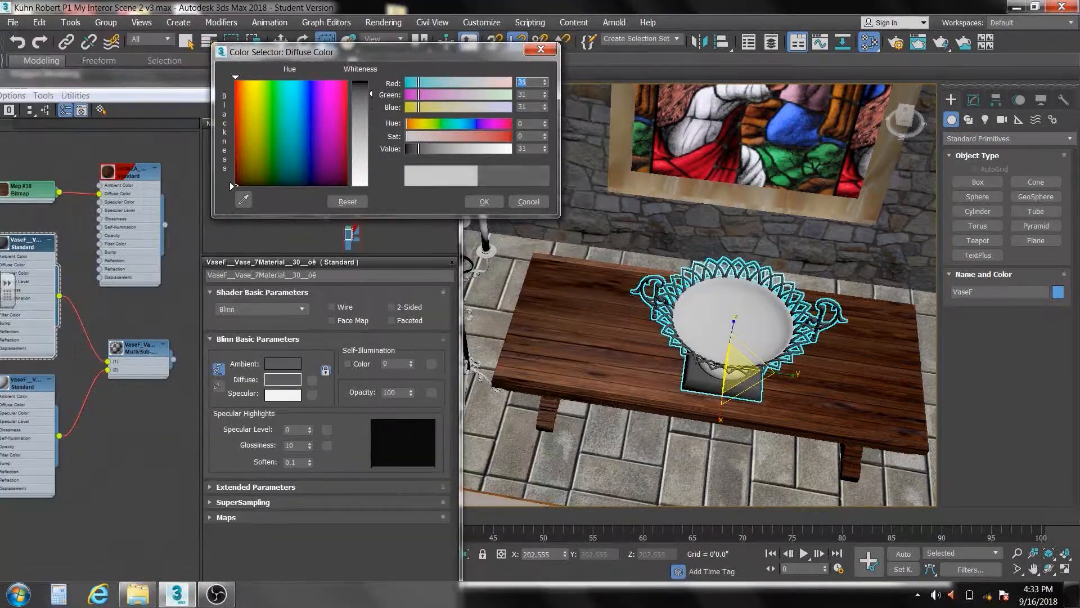
pyautogui.moveTo(371, 94); pyautogui.dragTo(371, 147)
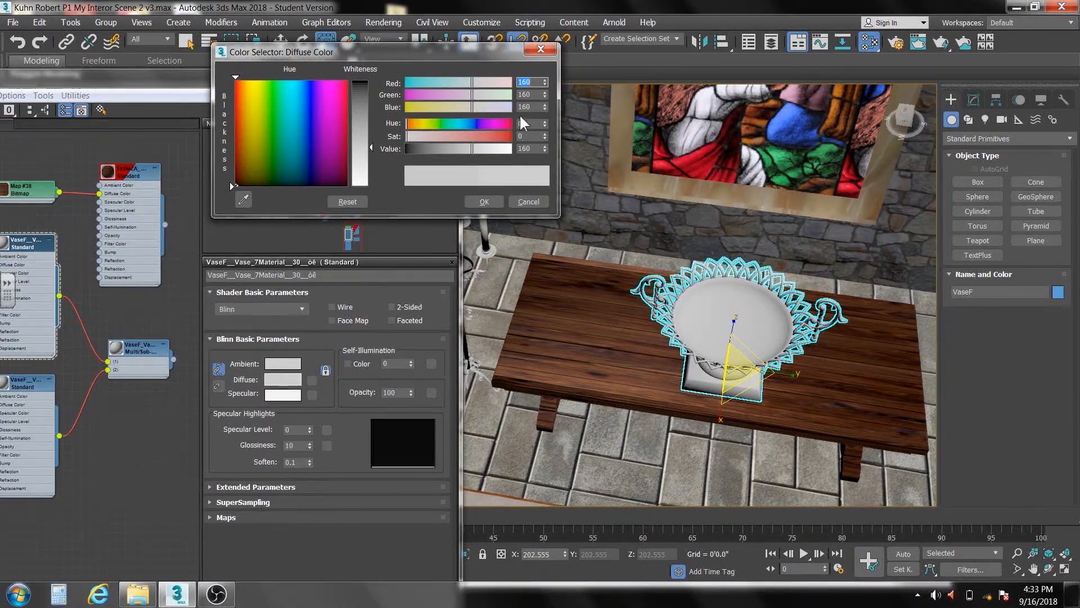
pyautogui.moveTo(544, 106); pyautogui.dragTo(550, 182)
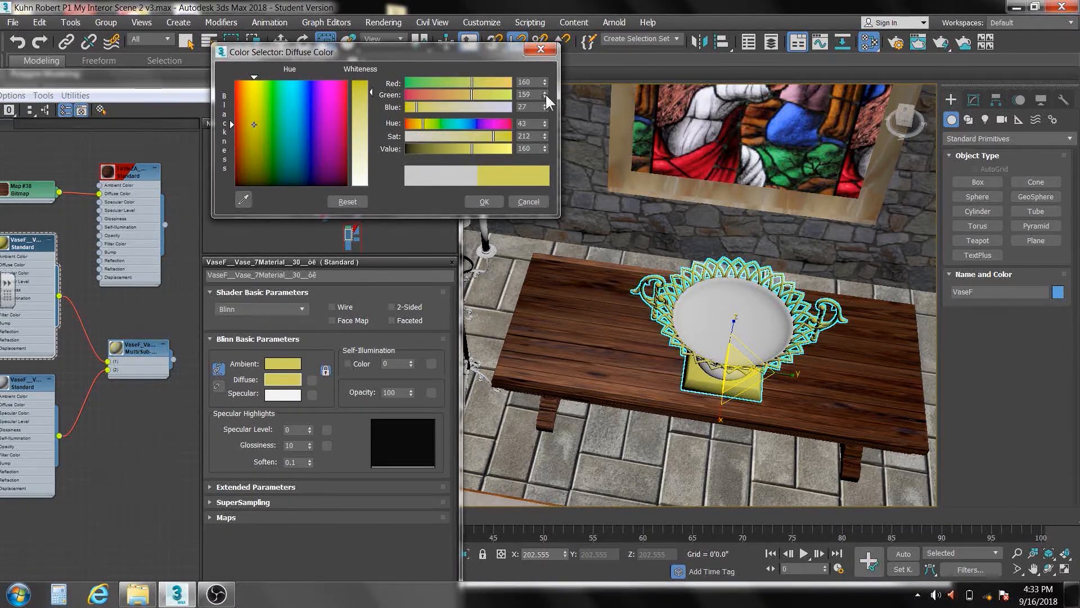
pyautogui.moveTo(544, 94); pyautogui.dragTo(549, 151)
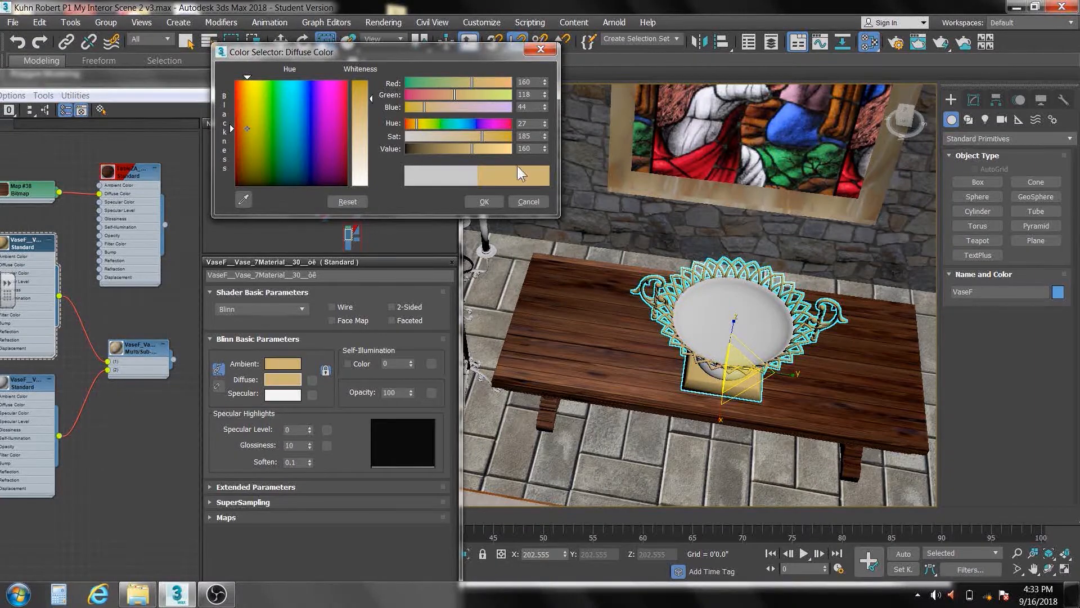
pyautogui.click(484, 202)
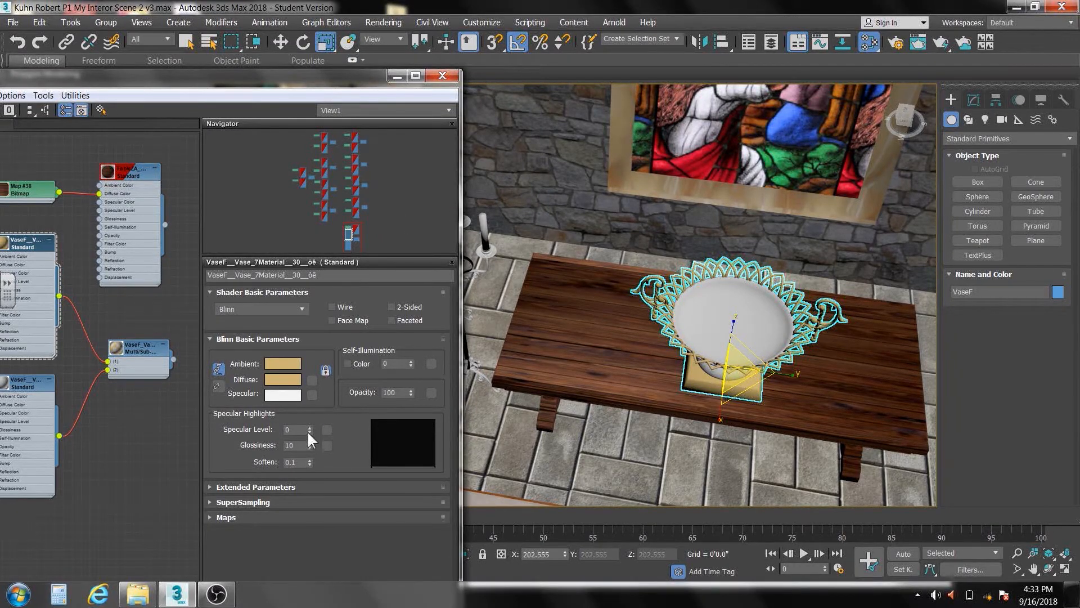
# Give the gold vase material specular level 86, glossiness 68 and a specular color sampled from the diffuse and lightened to RGB 255, 217, 150
pyautogui.moveTo(309, 431)
pyautogui.mouseDown()
pyautogui.moveTo(314, 383)
pyautogui.moveTo(308, 438)
pyautogui.moveTo(309, 411)
pyautogui.mouseUp()
pyautogui.click(282, 394)
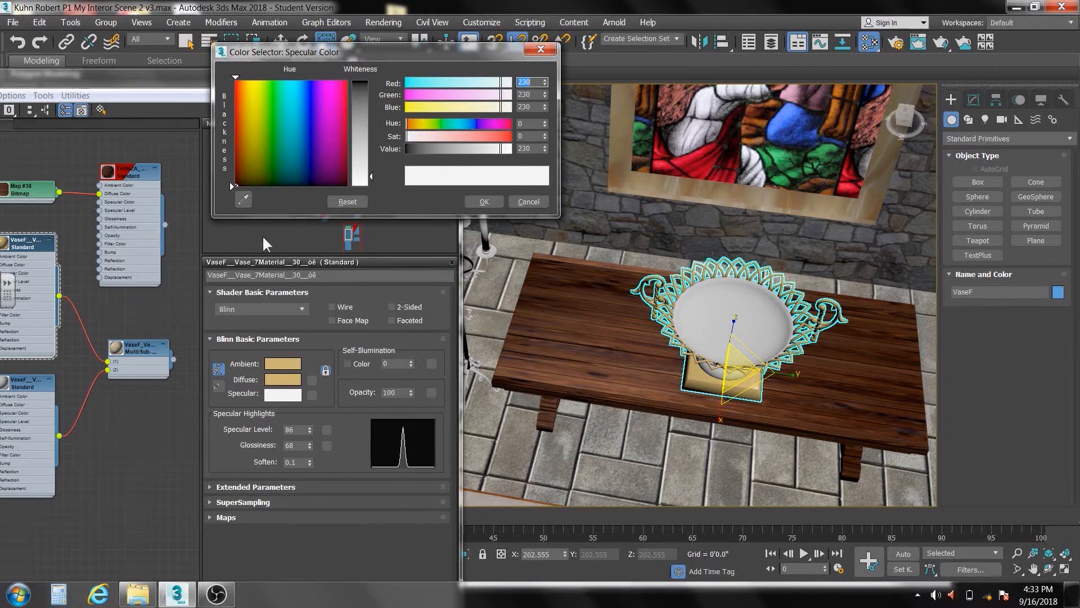
pyautogui.click(245, 197)
pyautogui.click(284, 379)
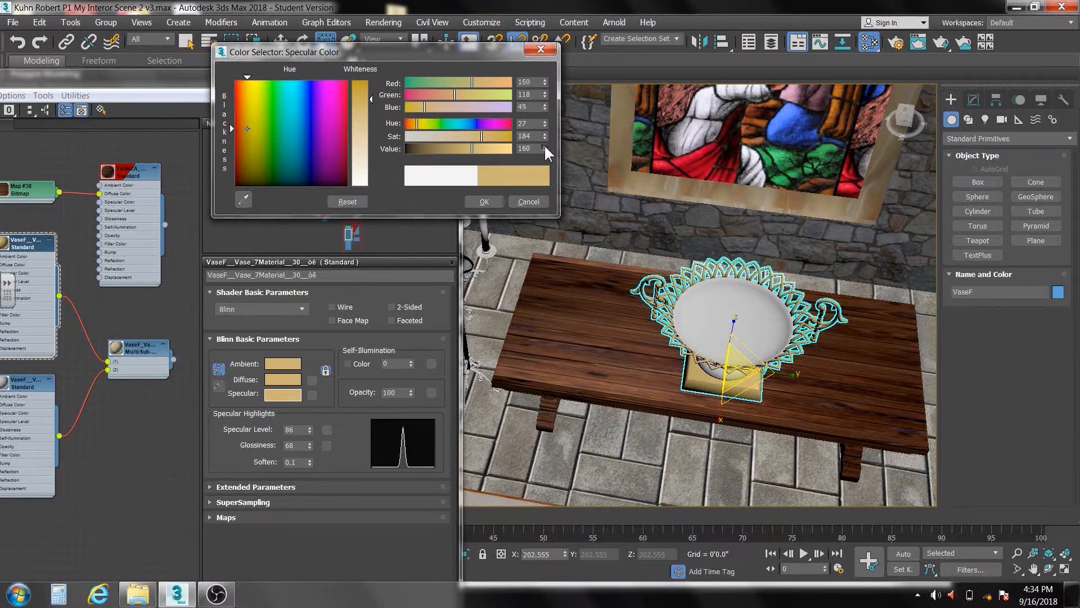
pyautogui.moveTo(544, 146); pyautogui.dragTo(539, 66)
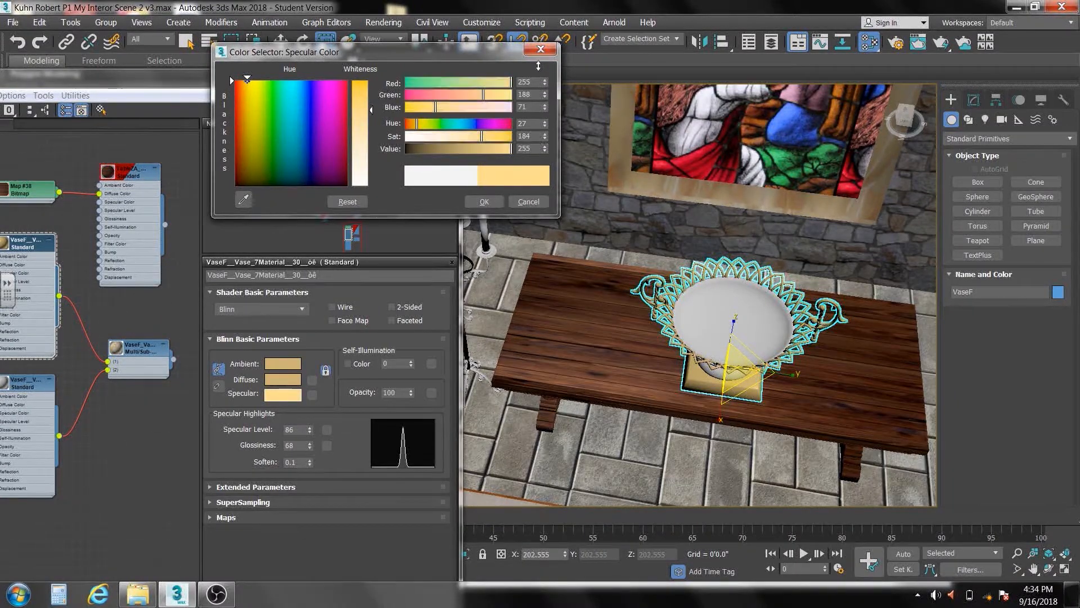
pyautogui.moveTo(543, 138); pyautogui.dragTo(551, 180)
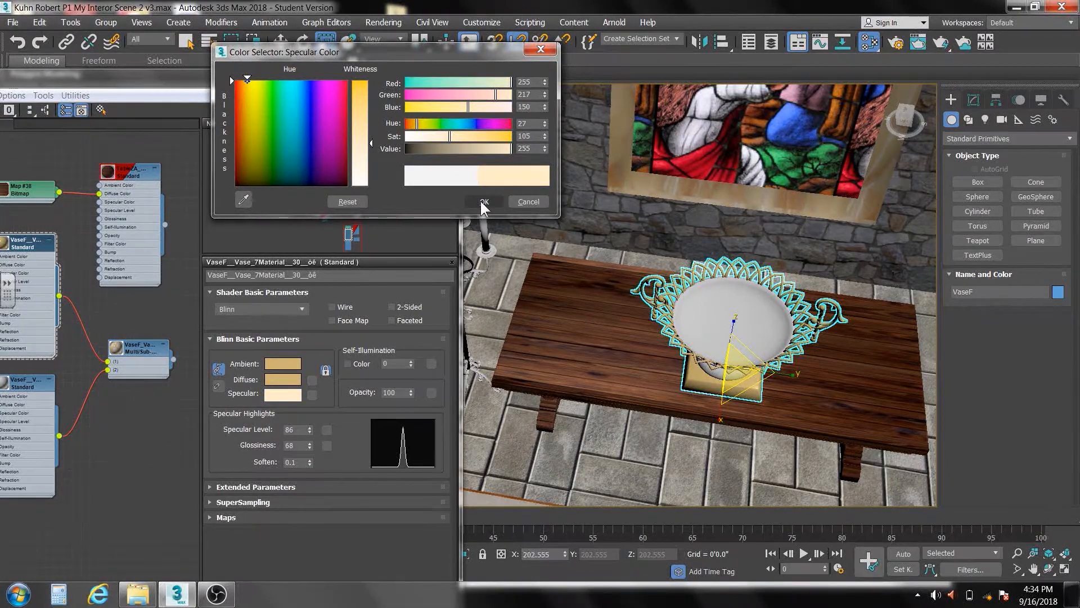
pyautogui.click(483, 201)
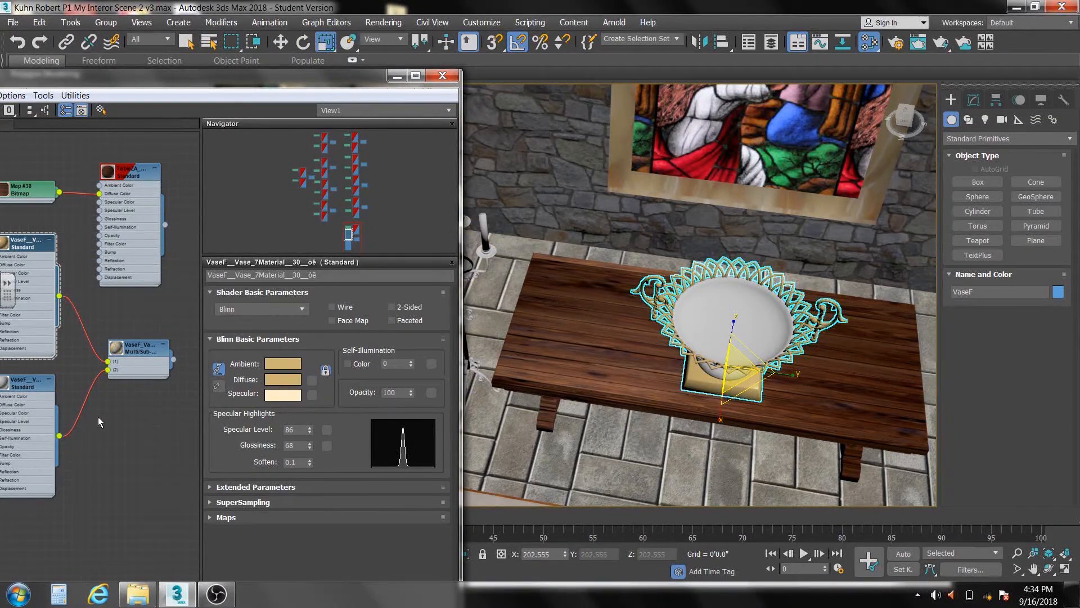
# Show the parameters of the vase's VaseF__Vase_7Ceramiks sub-material and browse to the Stone images folder in Windows Explorer
pyautogui.moveTo(212, 80); pyautogui.dragTo(358, 65)
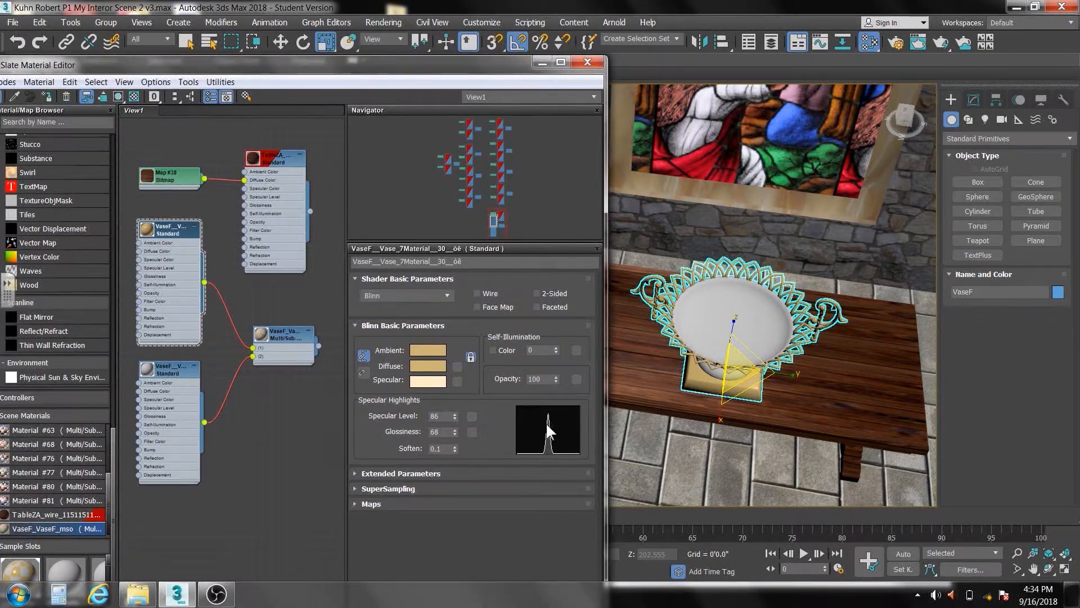
pyautogui.doubleClick(170, 371)
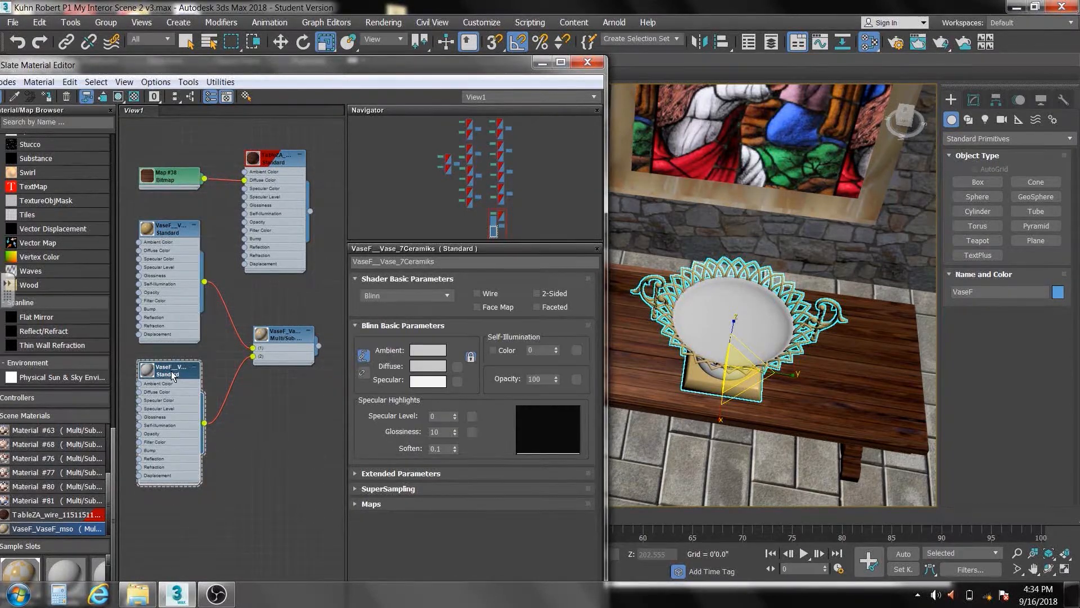
pyautogui.click(148, 599)
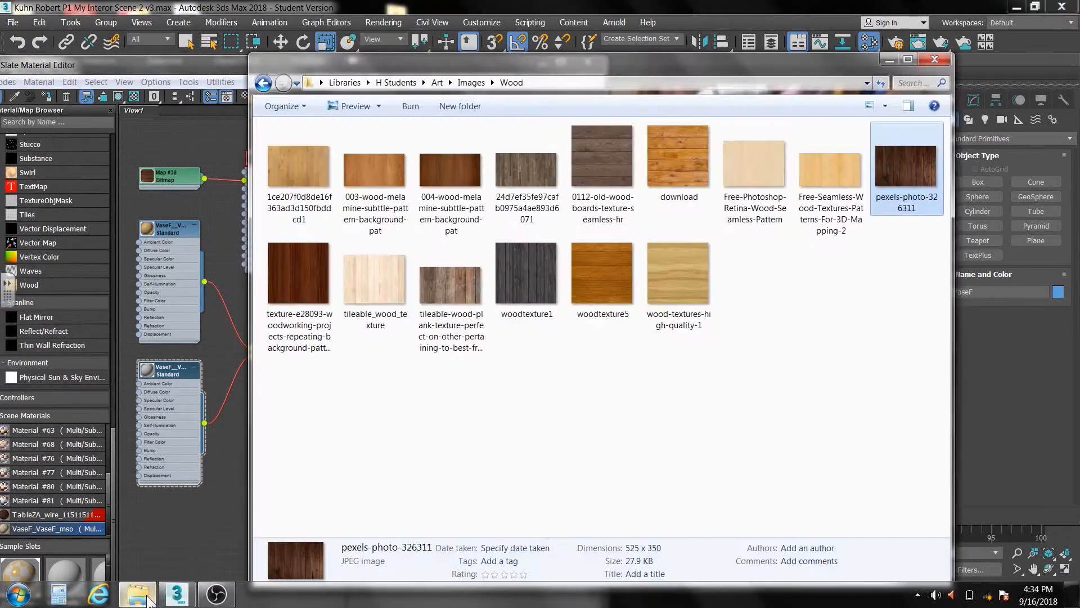
pyautogui.click(263, 83)
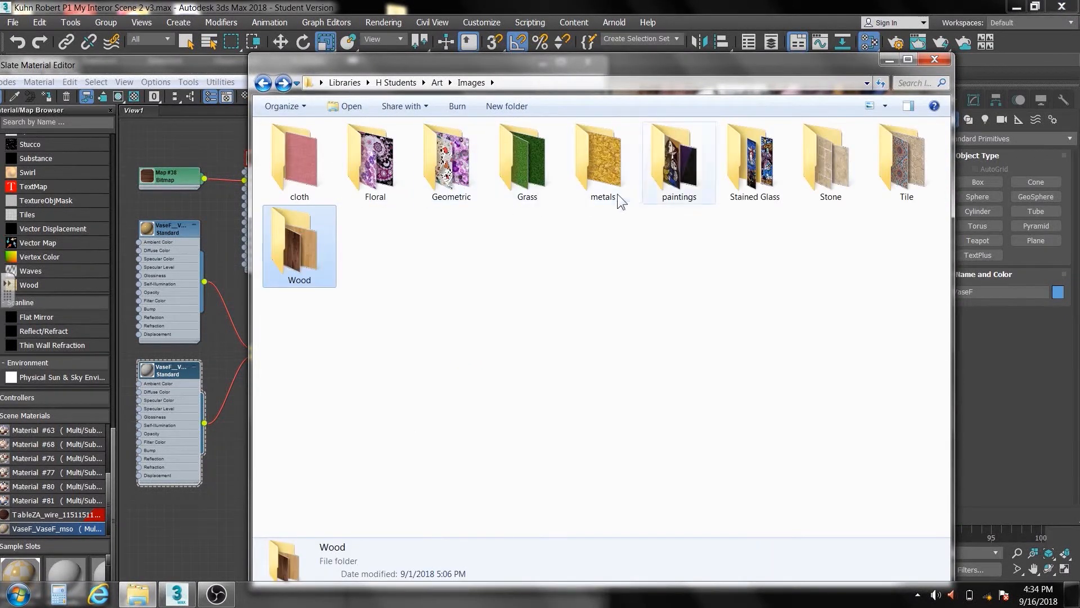
pyautogui.doubleClick(840, 174)
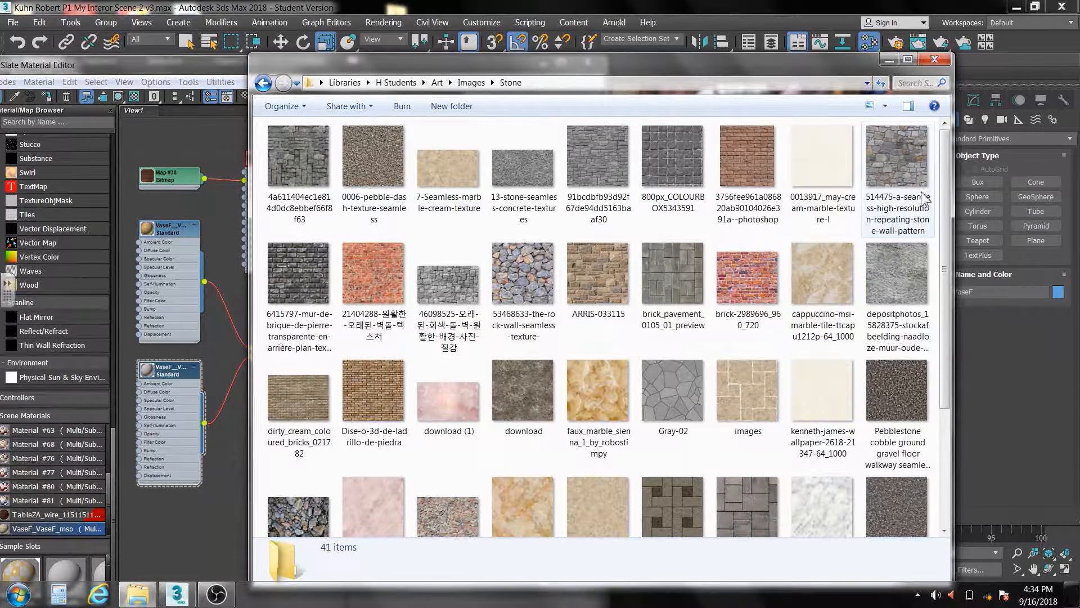
pyautogui.moveTo(945, 188); pyautogui.dragTo(938, 315)
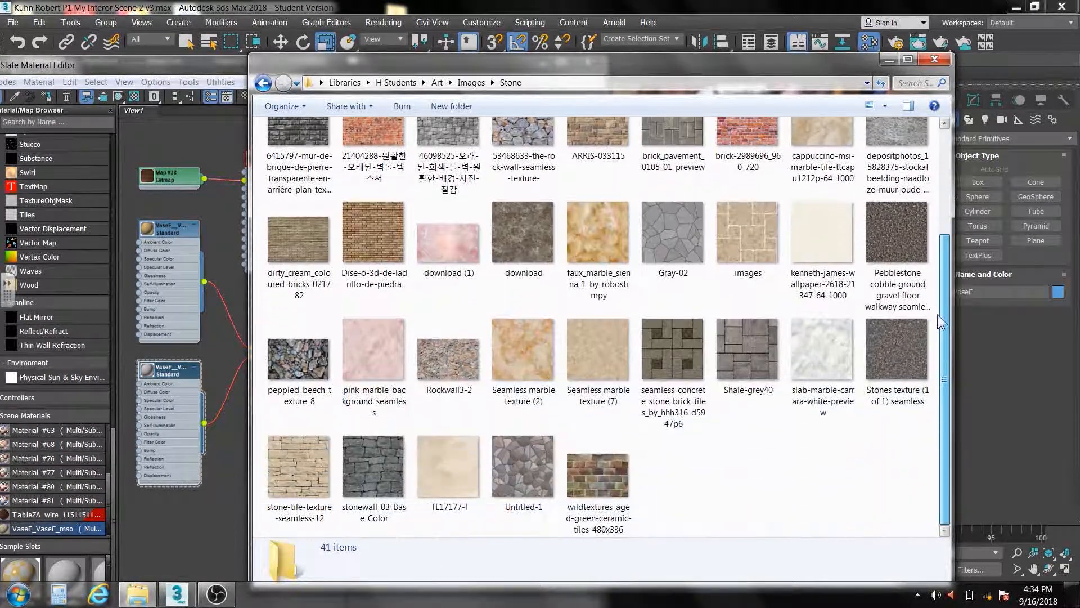
pyautogui.moveTo(605, 62); pyautogui.dragTo(706, 75)
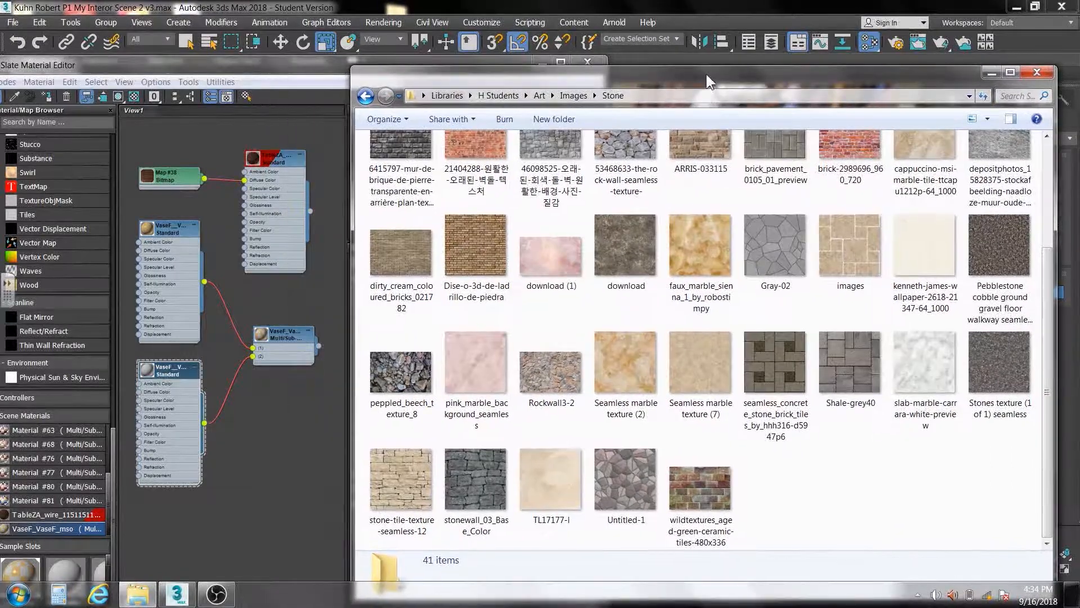
# Add slab-marble-carrara-white-preview as a bitmap, connect it to the ceramic sub-material's Diffuse Color and show it shaded in the viewport
pyautogui.moveTo(911, 359); pyautogui.dragTo(246, 499)
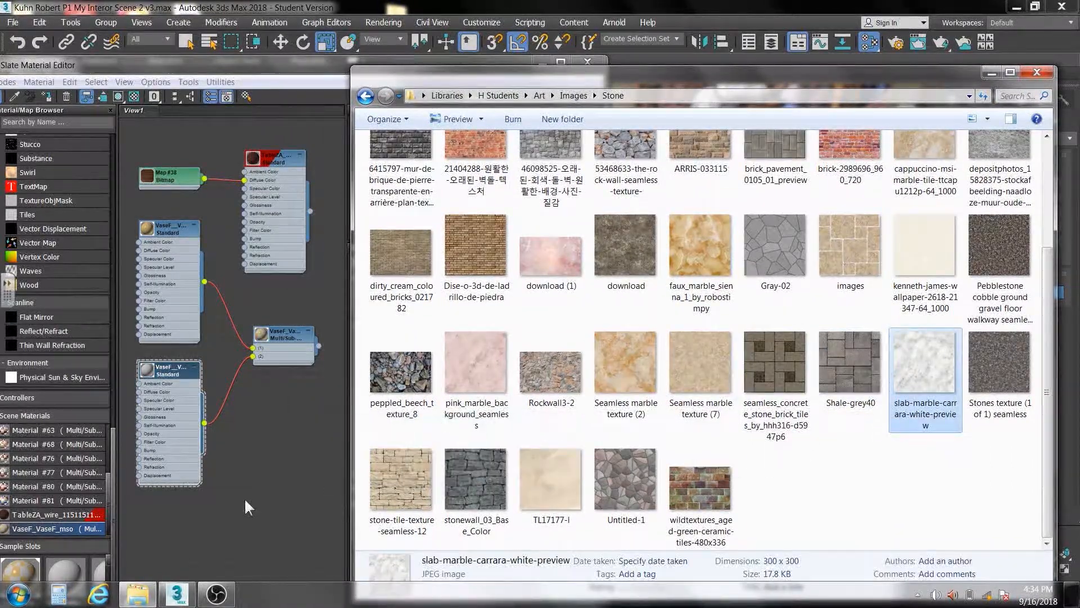
pyautogui.click(213, 519)
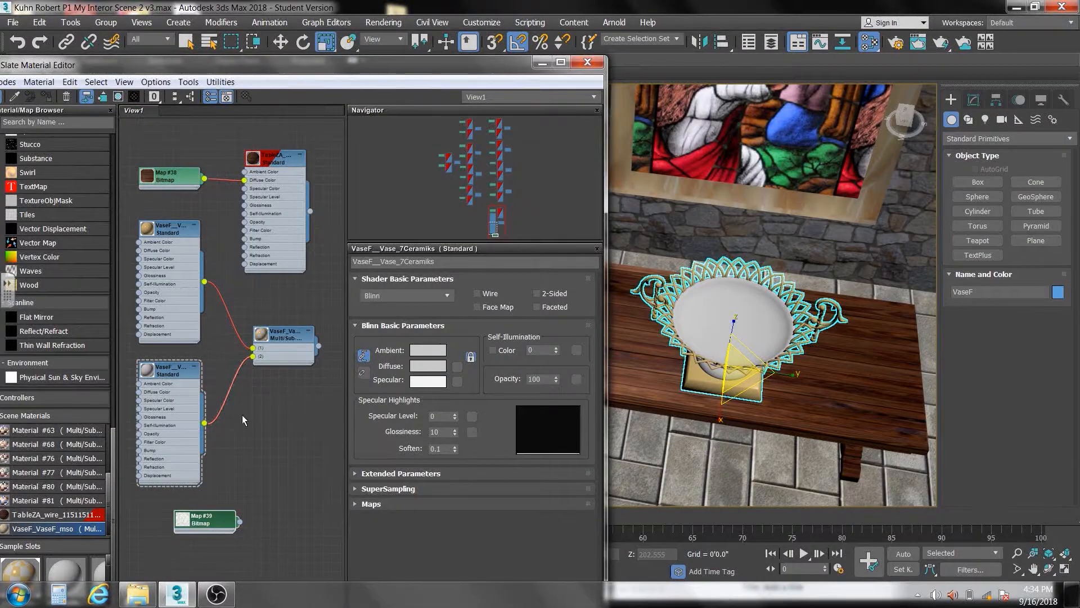
pyautogui.moveTo(242, 414); pyautogui.dragTo(296, 445, button='middle')
pyautogui.moveTo(284, 532); pyautogui.dragTo(229, 378)
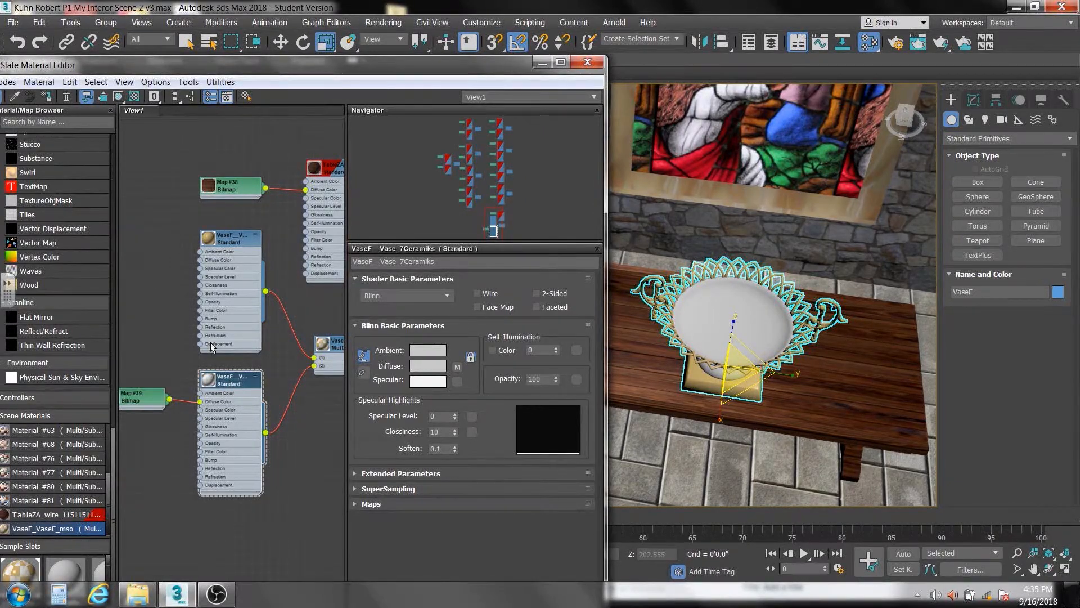
pyautogui.click(117, 95)
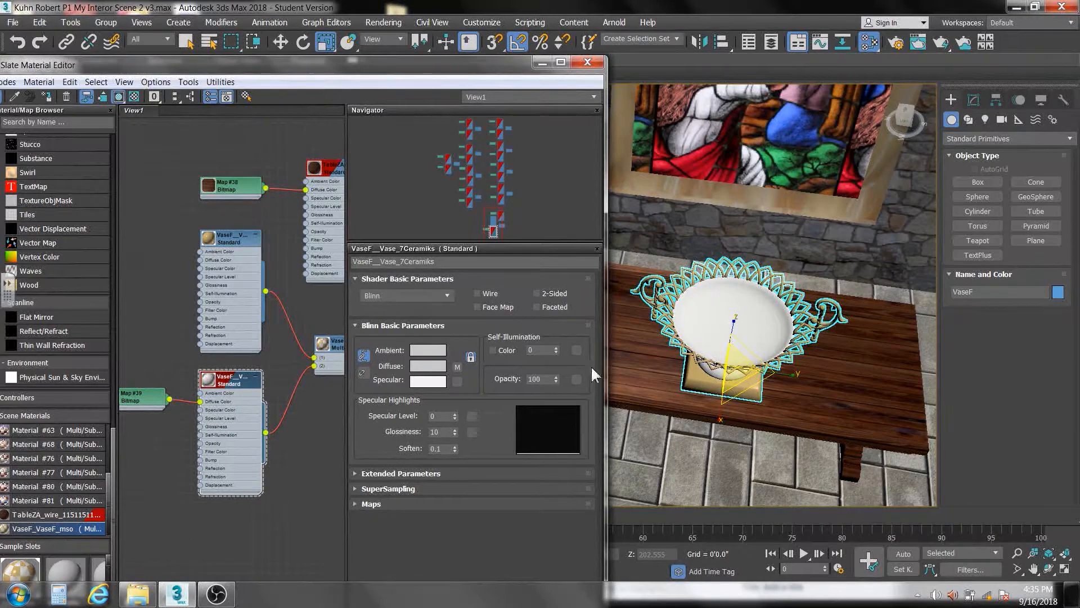
# Render a close-up of the vase in the Perspective view to check how the marble appears on the bowl
pyautogui.middleClick(752, 344)
pyautogui.scroll(5, 752, 343)
pyautogui.moveTo(750, 341); pyautogui.dragTo(756, 347, button='middle')
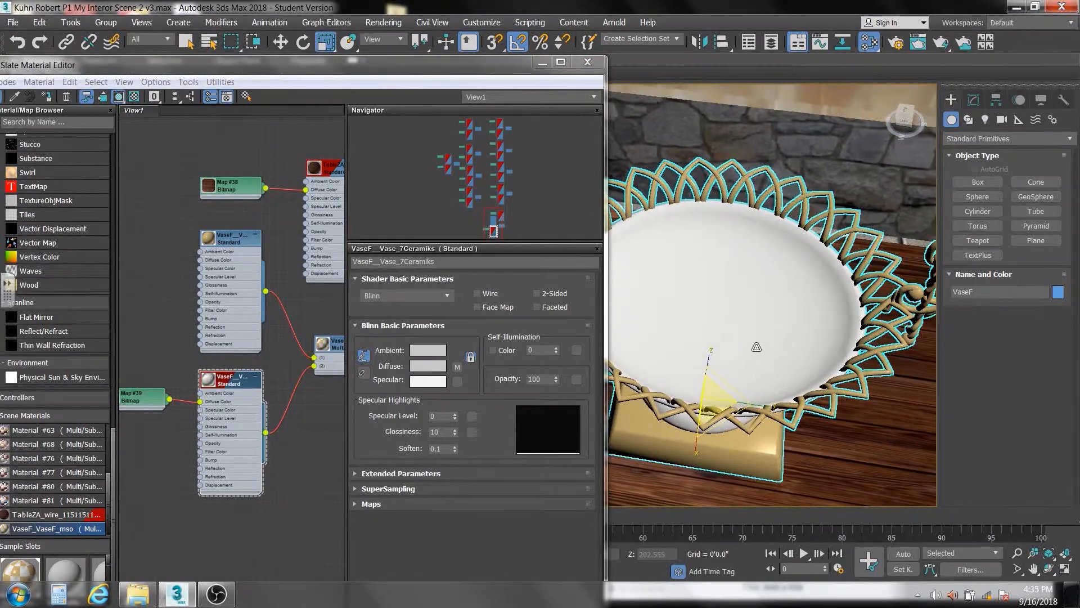
pyautogui.click(938, 45)
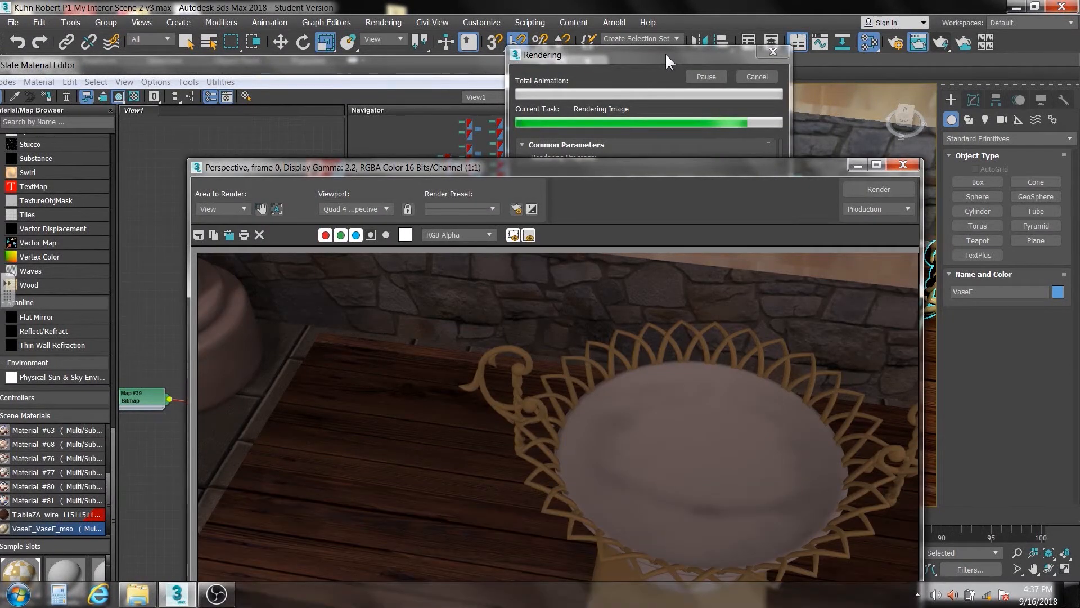
pyautogui.moveTo(700, 167); pyautogui.dragTo(714, 89)
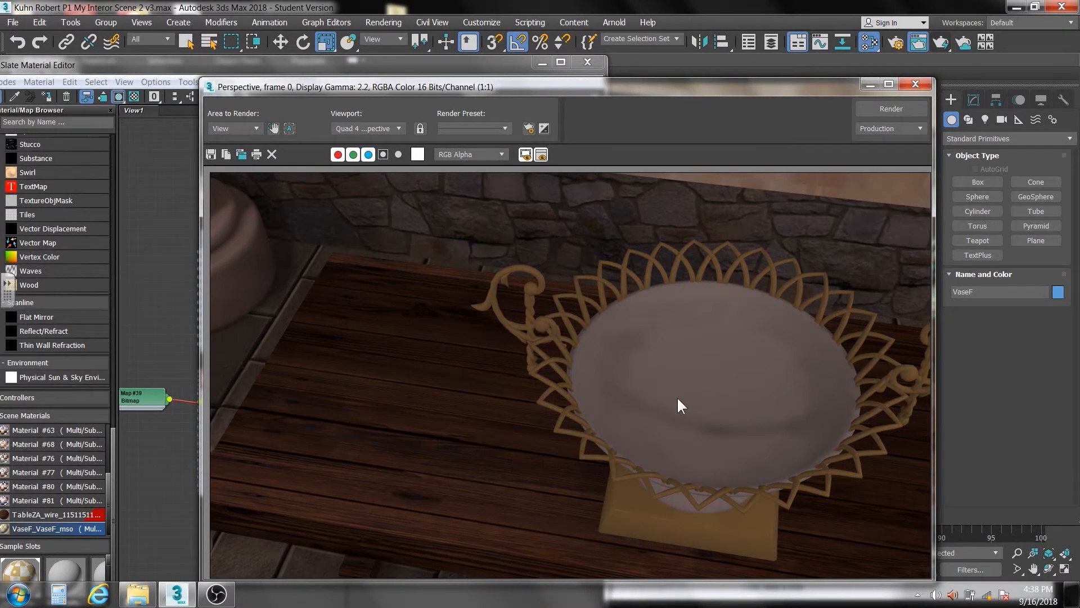
pyautogui.click(920, 88)
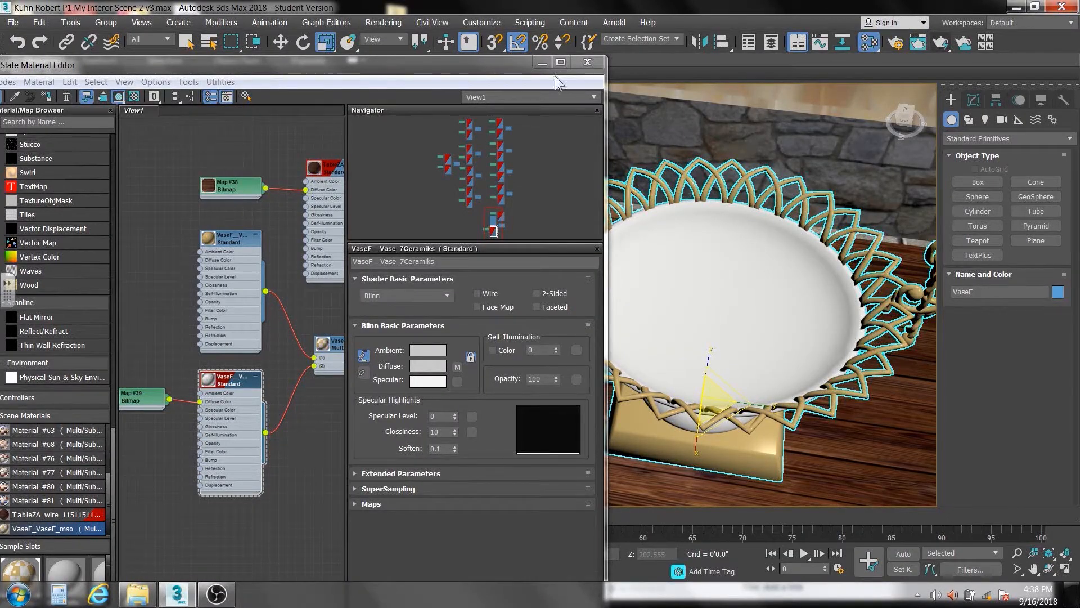
# Display the selected vase with edged faces and select its bowl as an element of the Editable Mesh
pyautogui.click(542, 63)
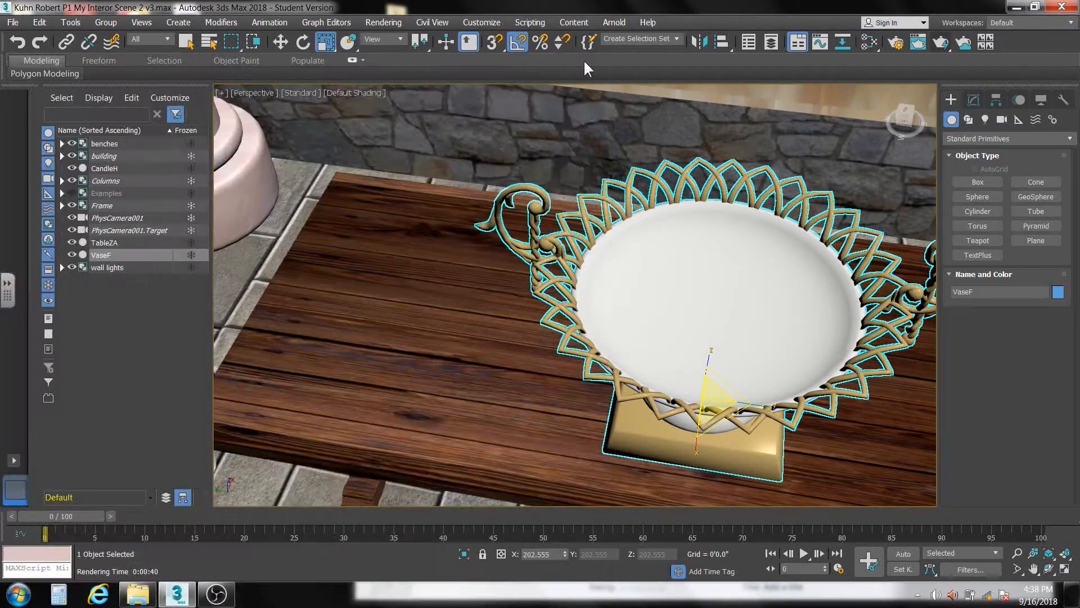
pyautogui.click(346, 93)
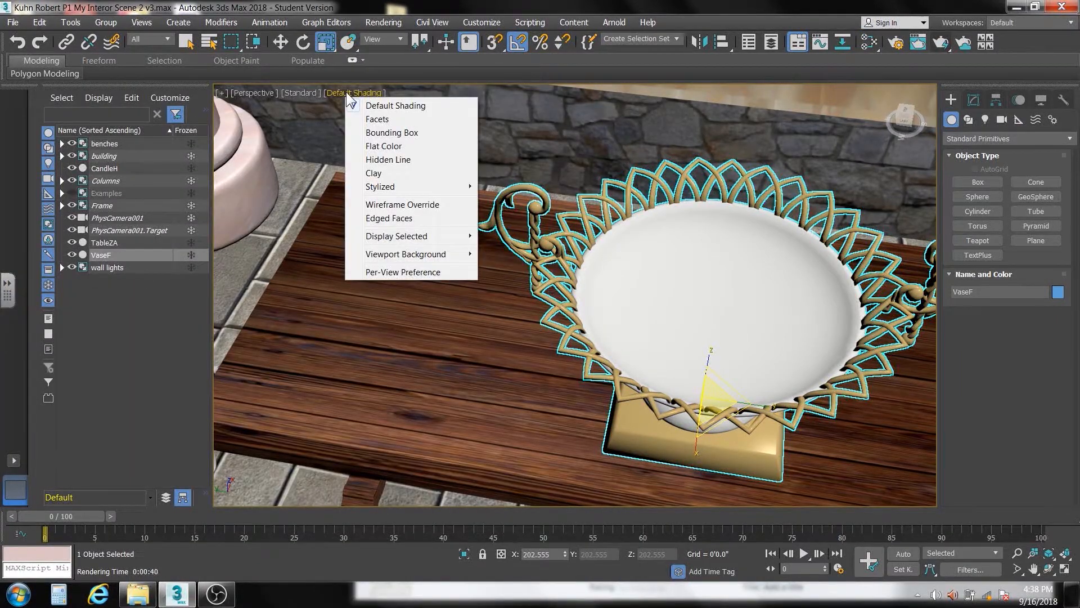
pyautogui.moveTo(388, 237)
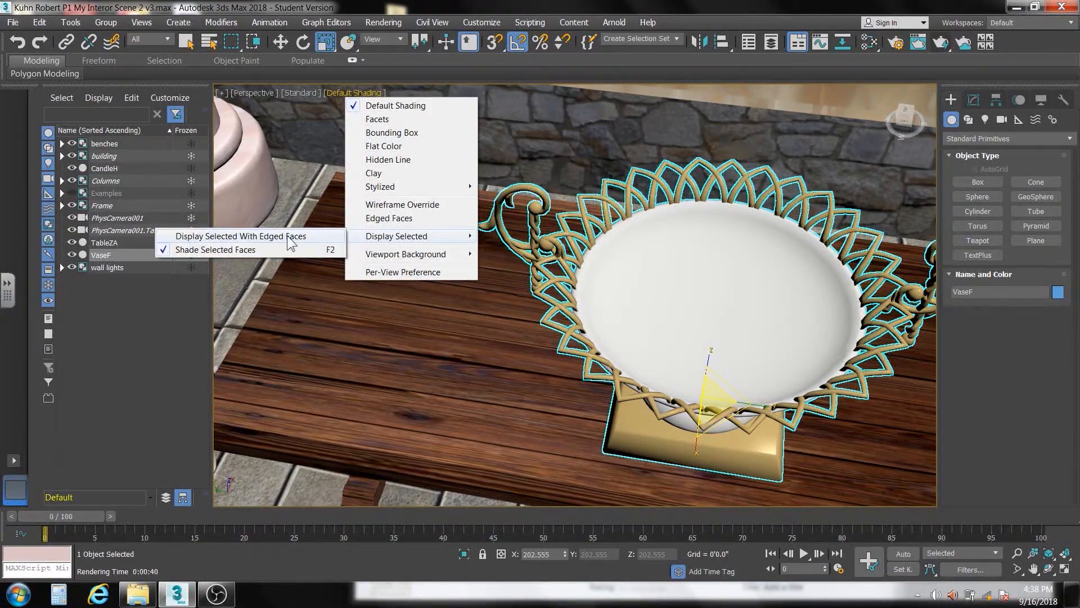
pyautogui.click(288, 236)
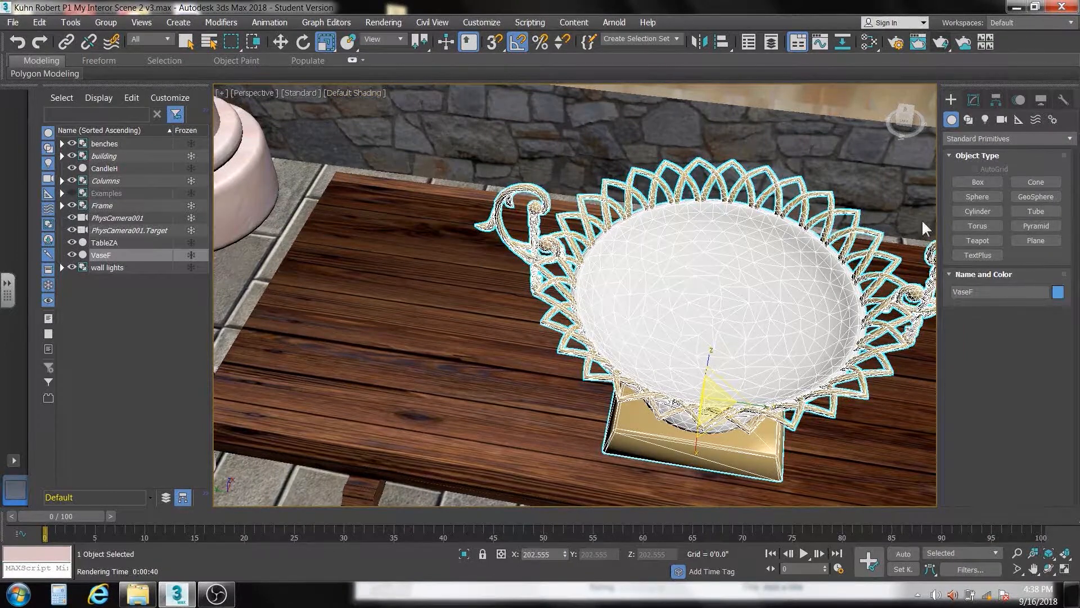
pyautogui.click(976, 100)
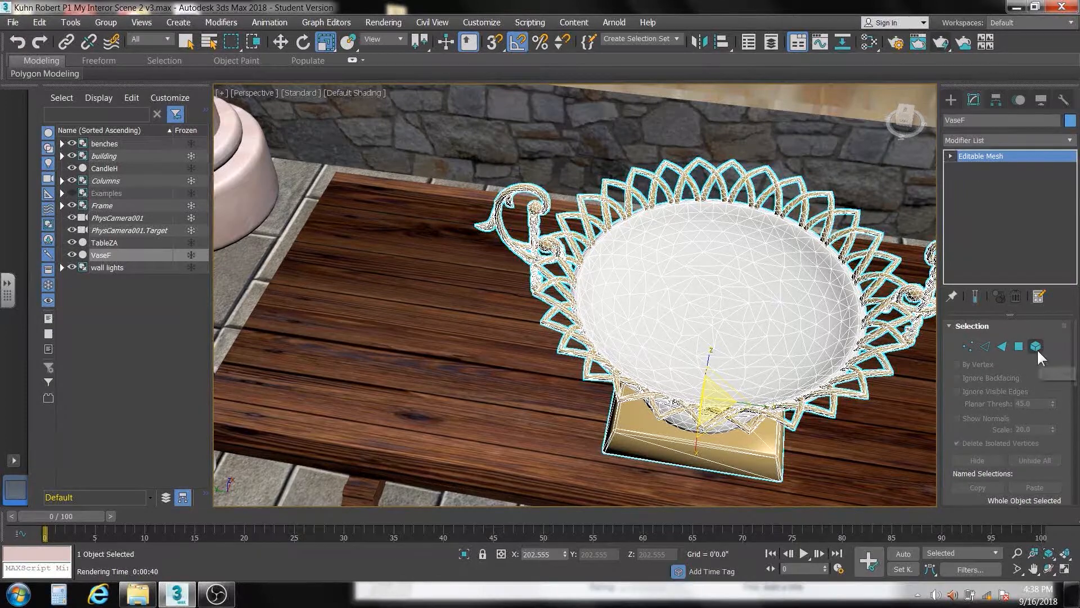
pyautogui.click(1036, 346)
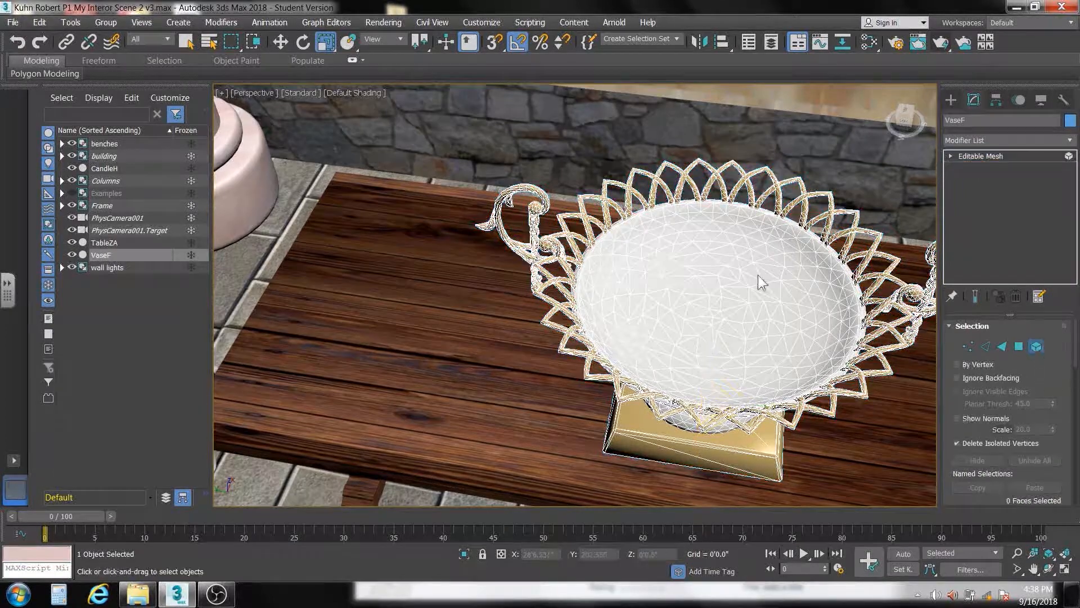
pyautogui.click(722, 281)
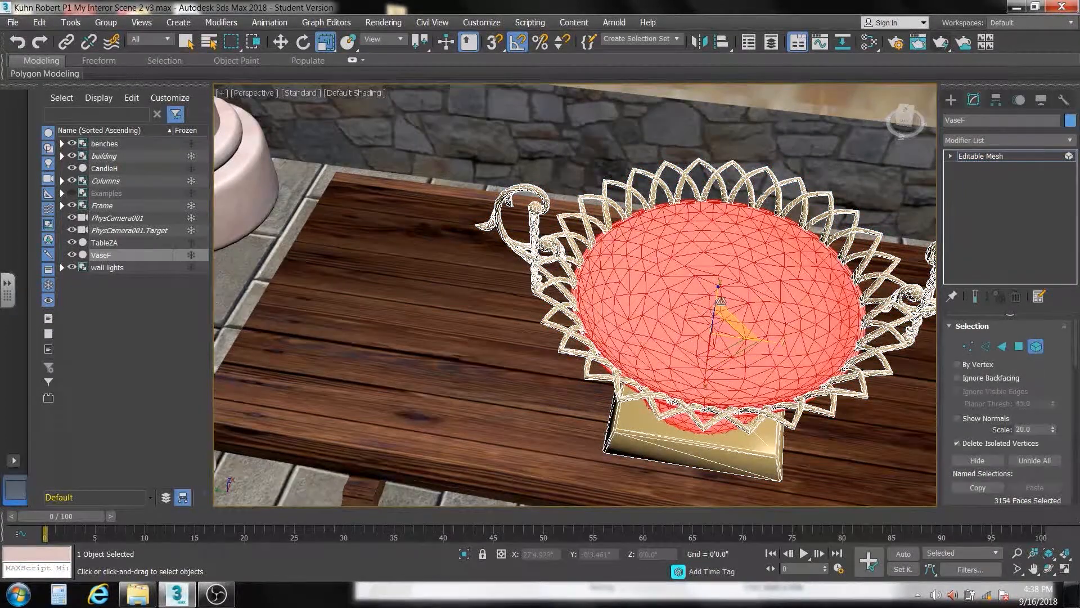
# Apply a UVW Map modifier with planar mapping to the selected bowl and test-render the Perspective view
pyautogui.click(1070, 141)
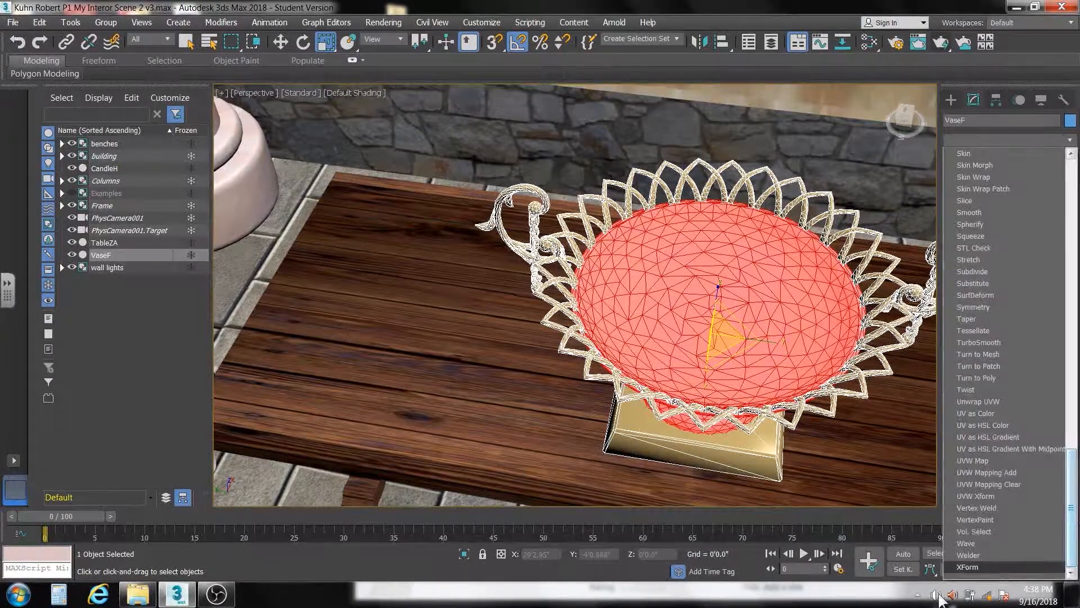
pyautogui.click(970, 460)
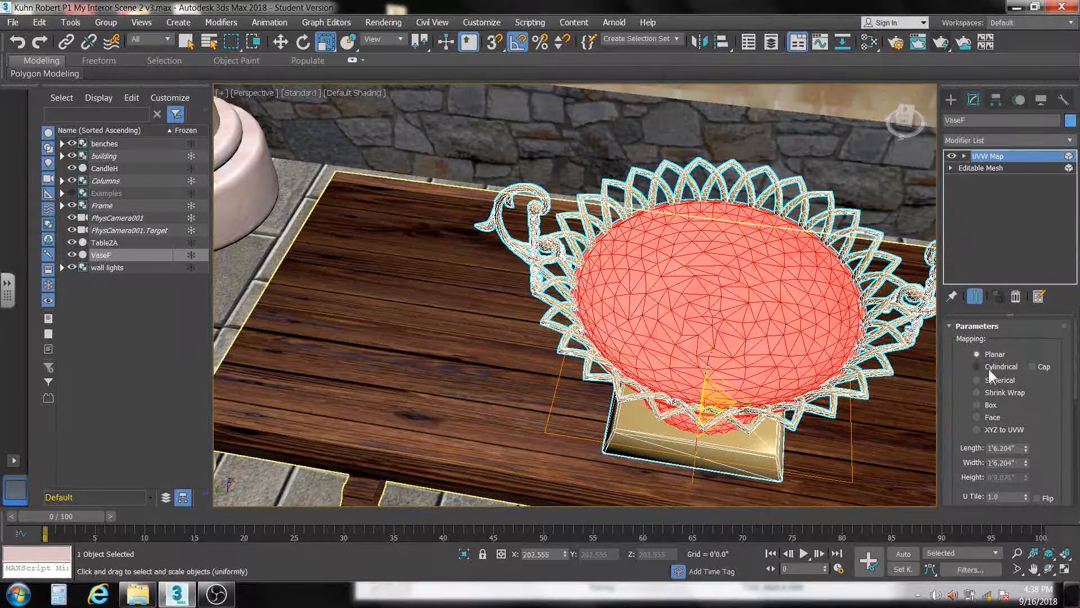
pyautogui.click(940, 44)
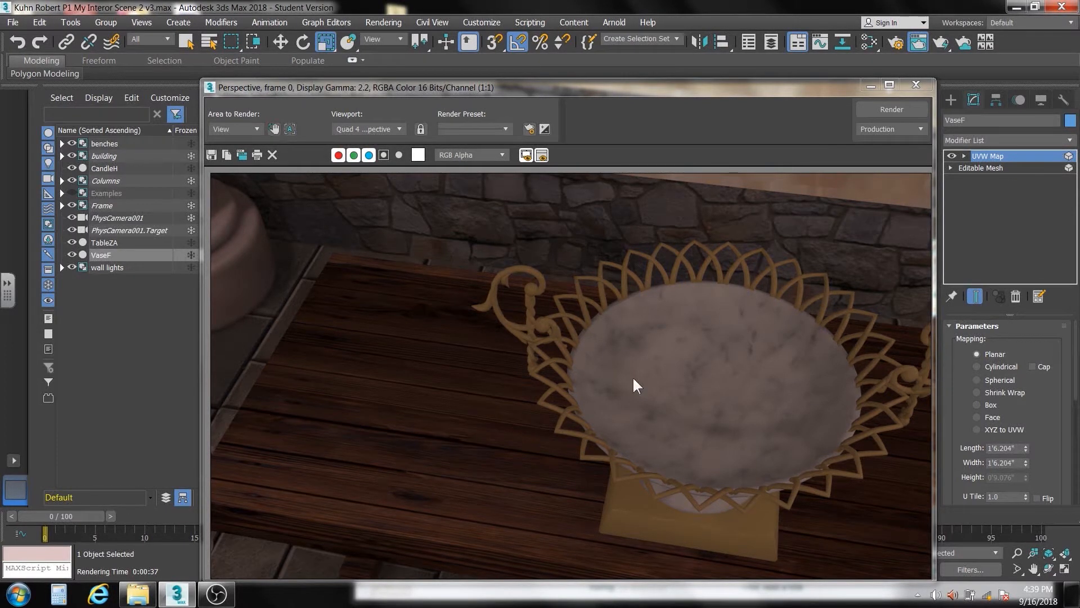
pyautogui.click(915, 85)
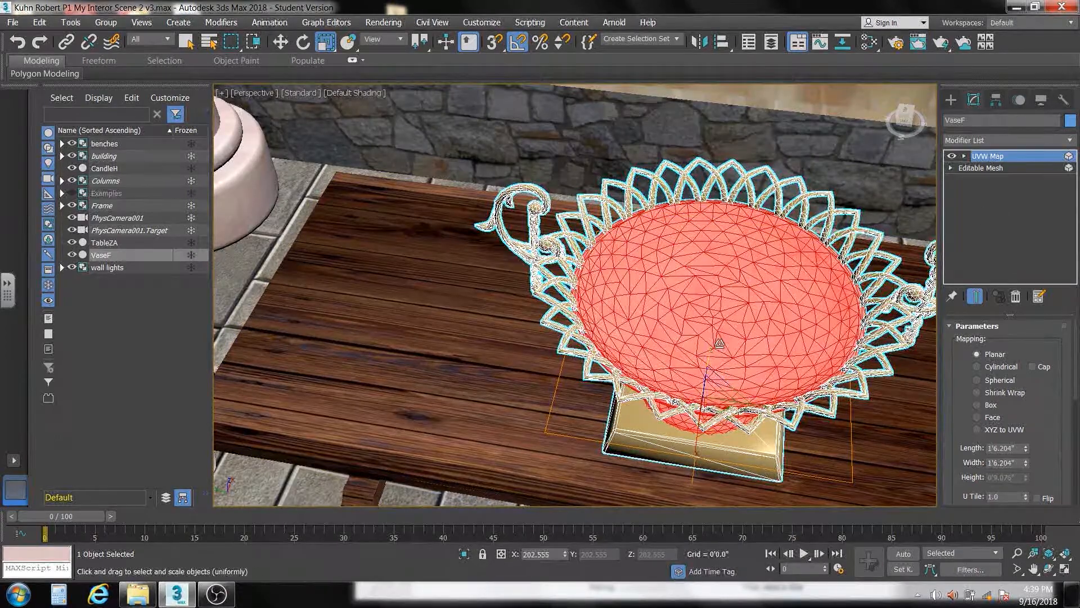
# Collapse the vase's entire modifier stack and deselect the vase
pyautogui.rightClick(968, 220)
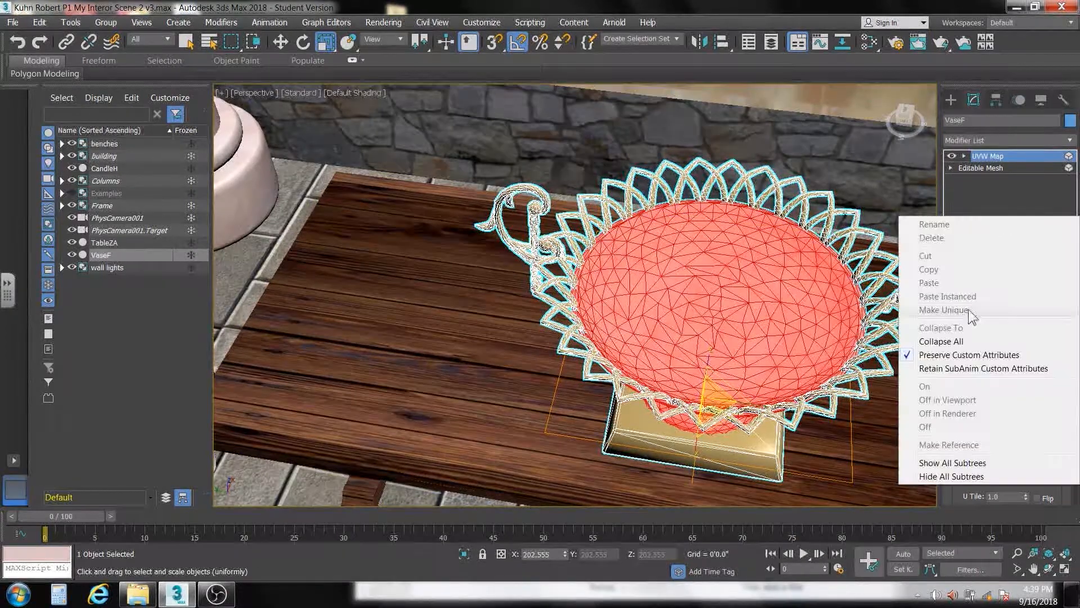
pyautogui.click(957, 341)
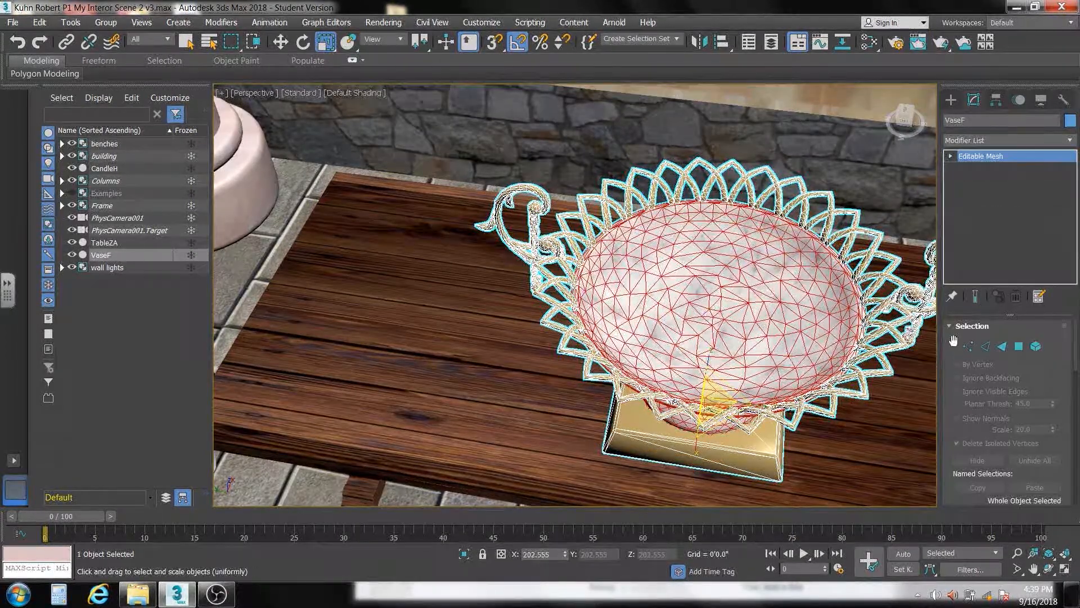
pyautogui.click(264, 253)
# Bring the candelabra's material into the Slate Material Editor and show the parameters of its CandleH_Material1 sub-material
pyautogui.scroll(-4, 285, 269)
pyautogui.moveTo(309, 271); pyautogui.dragTo(411, 284, button='middle')
pyautogui.scroll(-3, 314, 271)
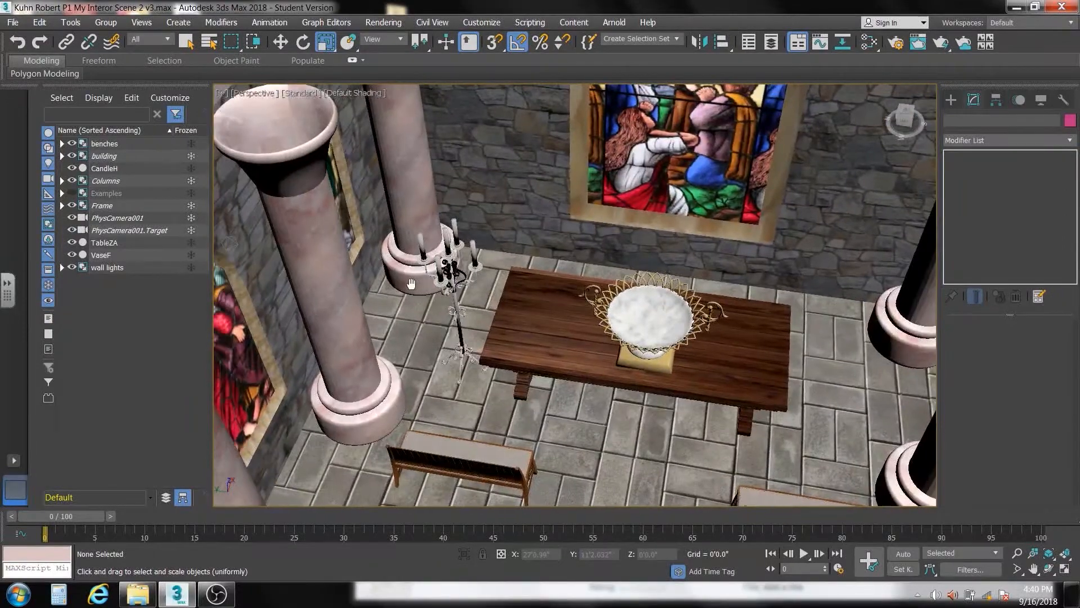
pyautogui.scroll(5, 411, 284)
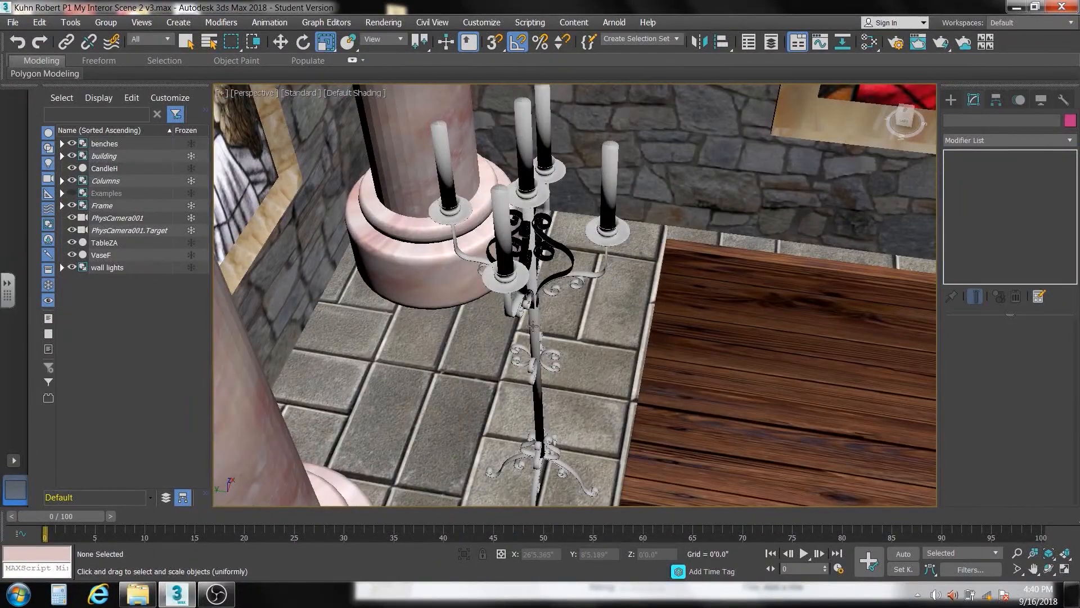
pyautogui.click(532, 326)
pyautogui.press('m')
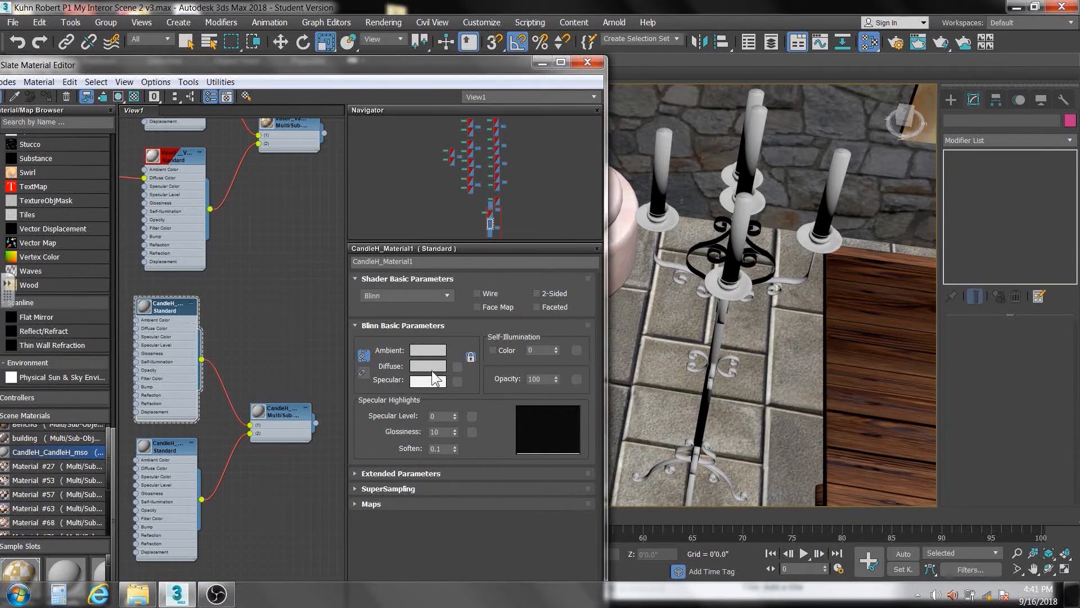
pyautogui.click(431, 367)
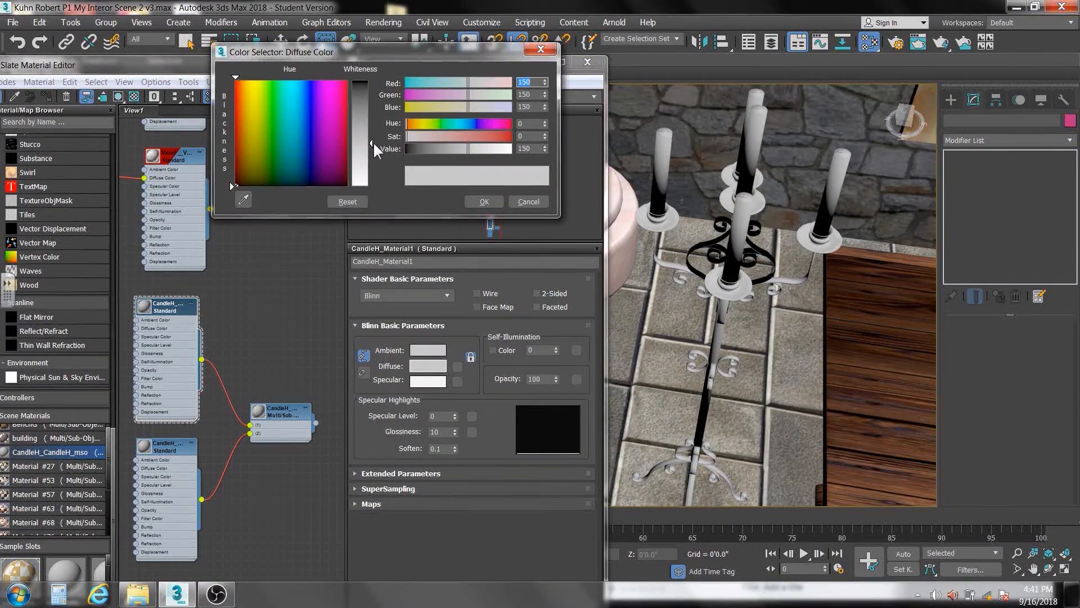
pyautogui.moveTo(373, 142); pyautogui.dragTo(371, 179)
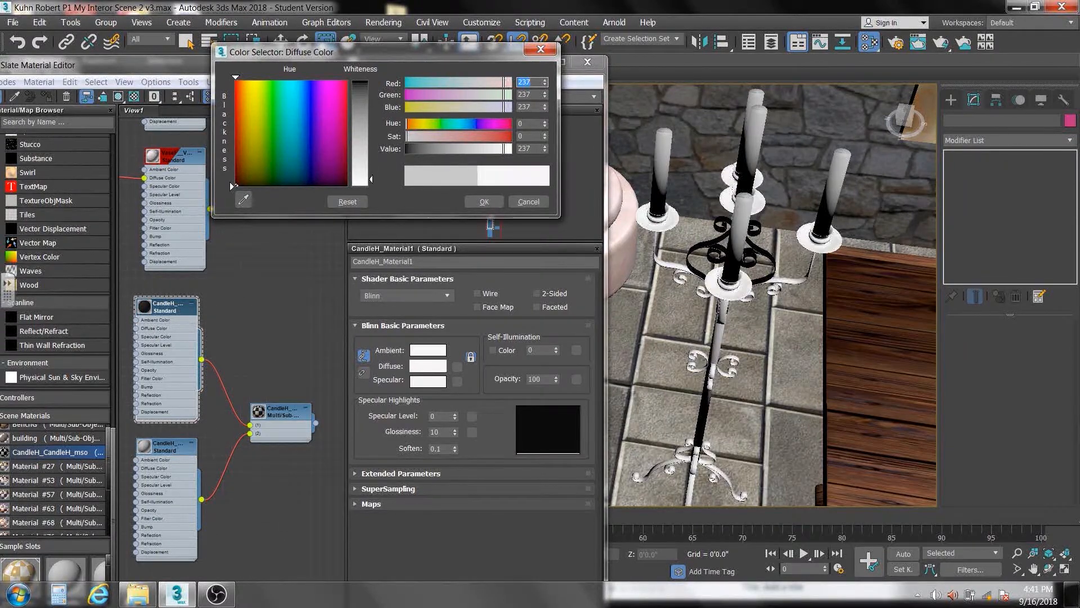
pyautogui.click(528, 202)
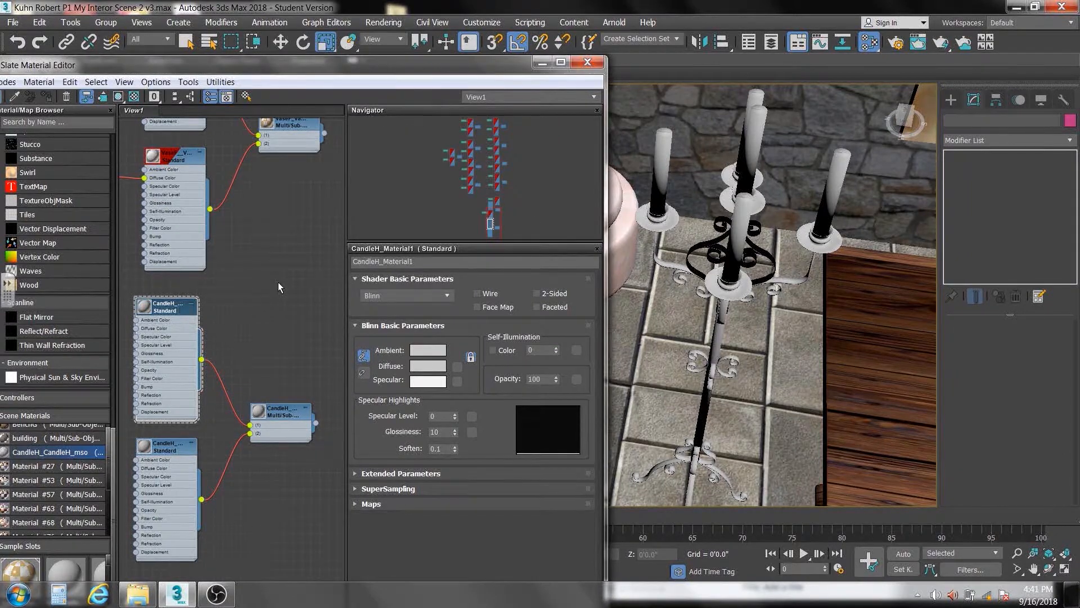
# Copy the vase's gold diffuse color to CandleH_Material1 and set its specular level to 87 and glossiness to 51
pyautogui.moveTo(278, 282); pyautogui.dragTo(281, 415, button='middle')
pyautogui.doubleClick(200, 222)
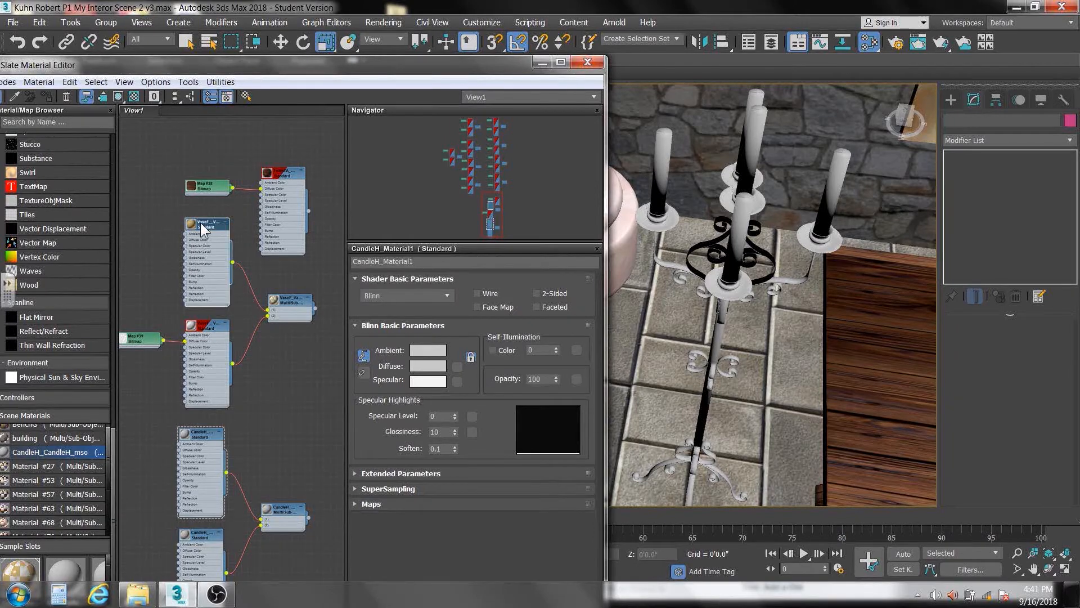
pyautogui.rightClick(429, 363)
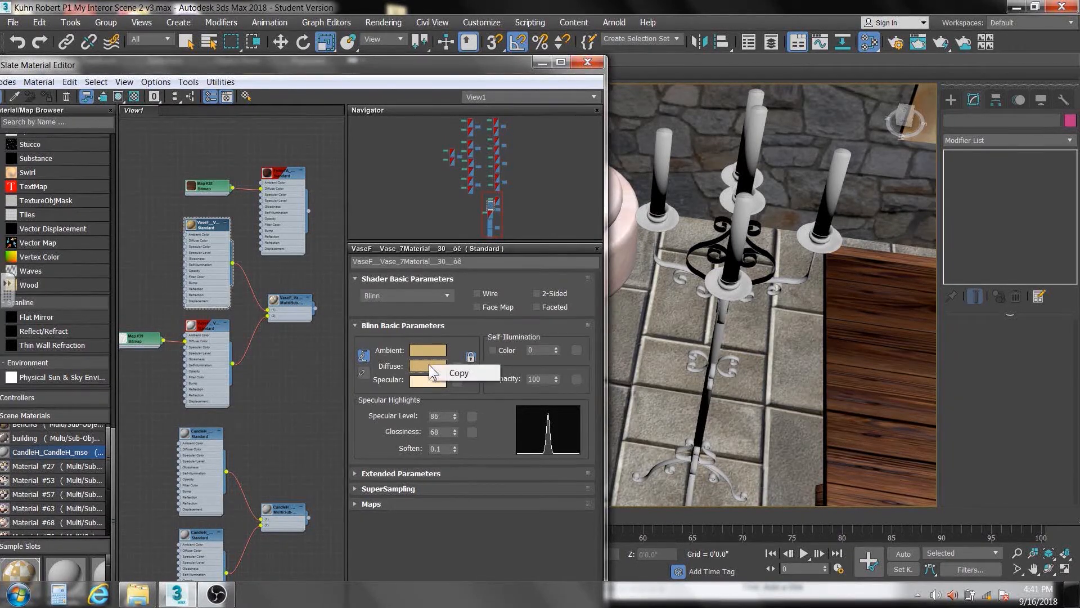
pyautogui.click(463, 369)
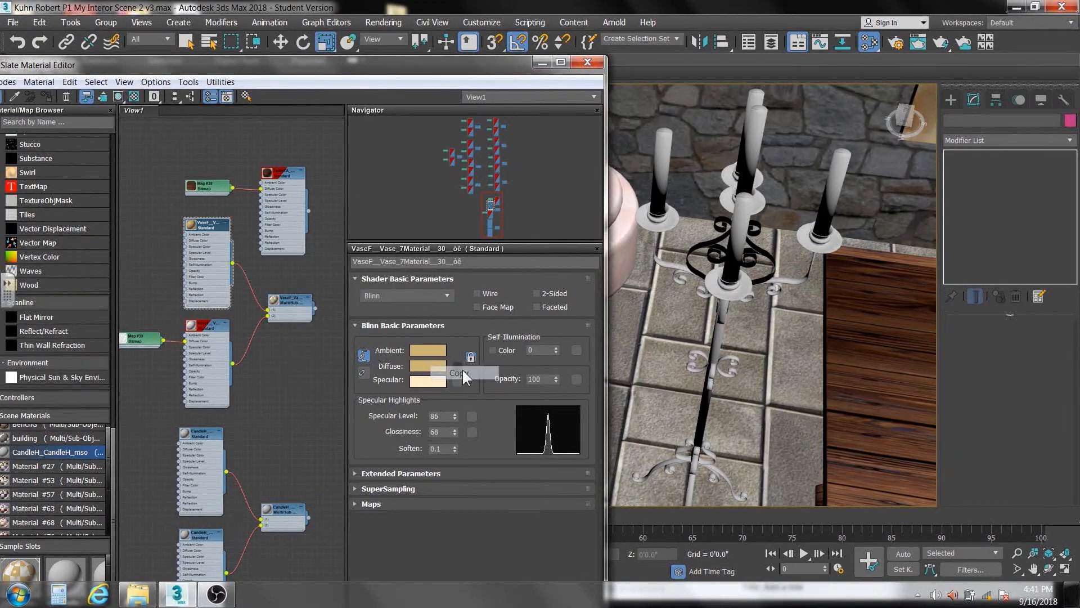
pyautogui.doubleClick(204, 433)
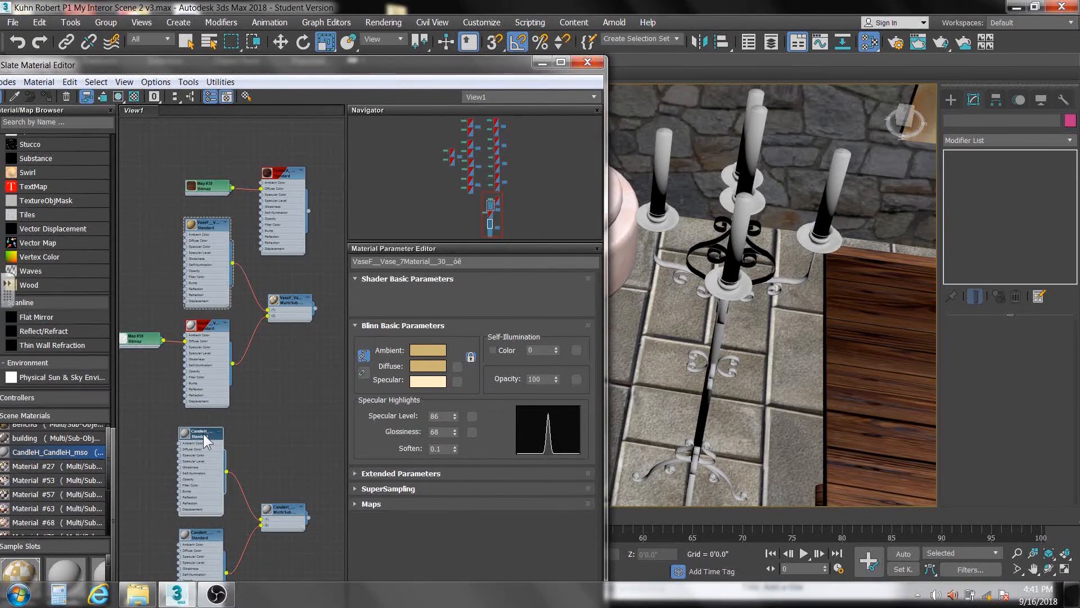
pyautogui.rightClick(419, 367)
pyautogui.click(448, 389)
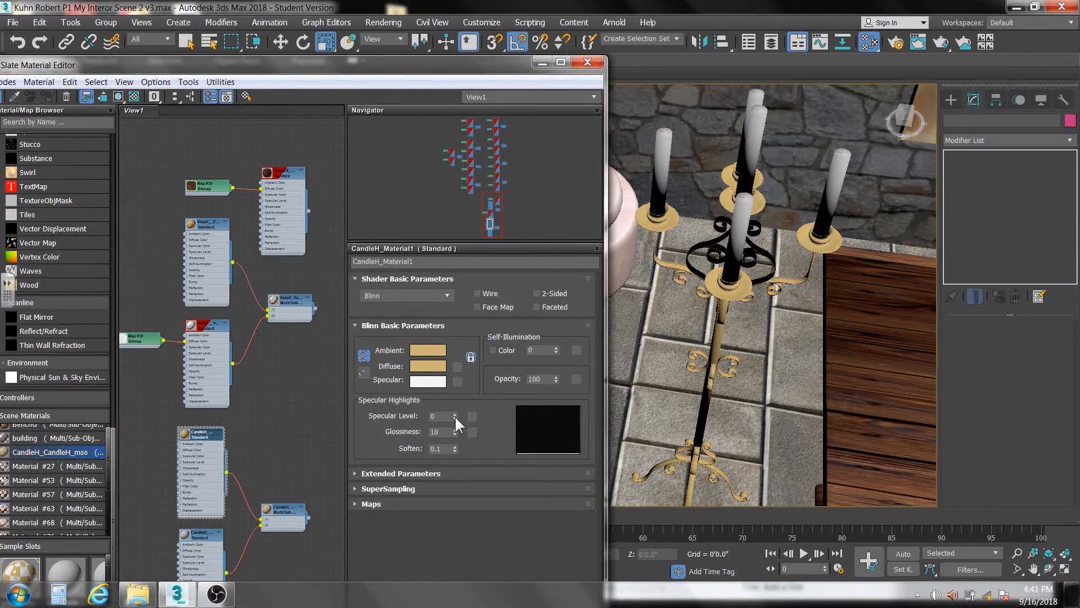
pyautogui.moveTo(455, 416); pyautogui.dragTo(454, 365)
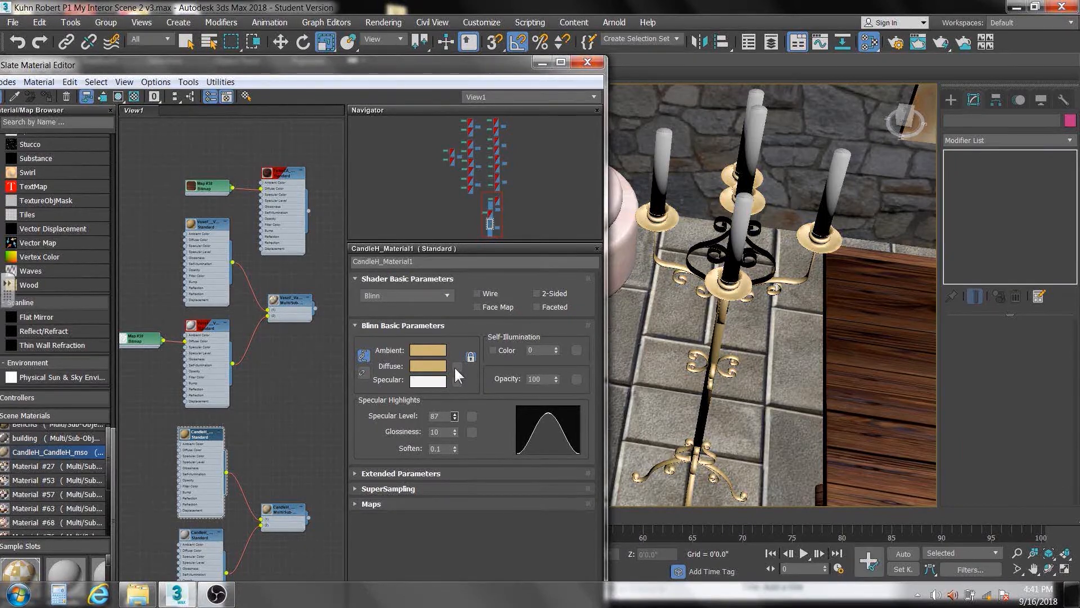
pyautogui.moveTo(455, 432); pyautogui.dragTo(452, 408)
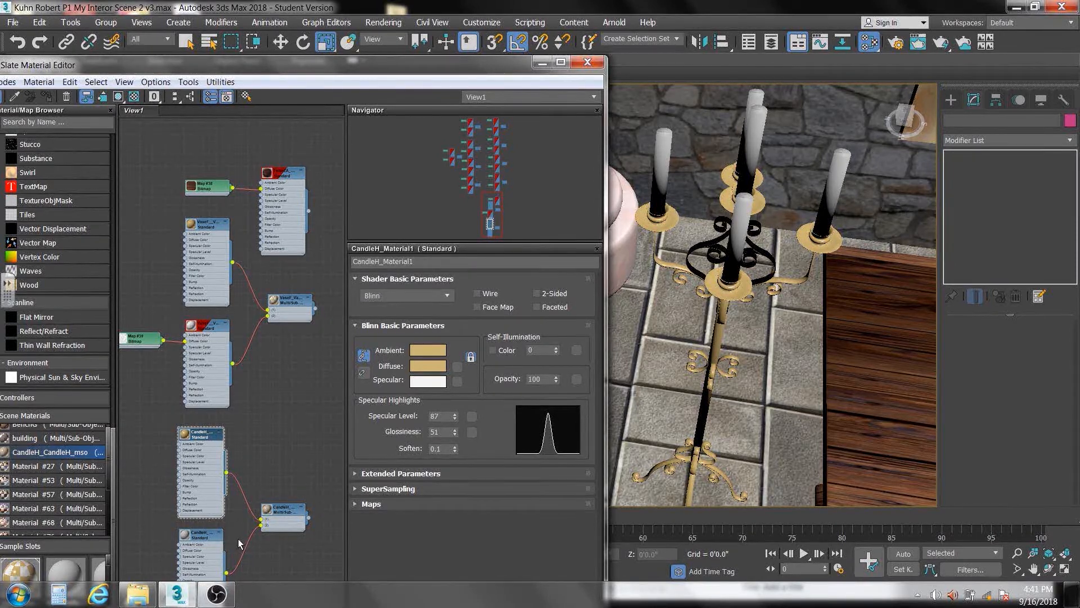
# Give the candles' CandleH_0034_Wheat sub-material specular level 35, glossiness 3 and a cream diffuse color of about RGB 255, 245, 216
pyautogui.doubleClick(207, 532)
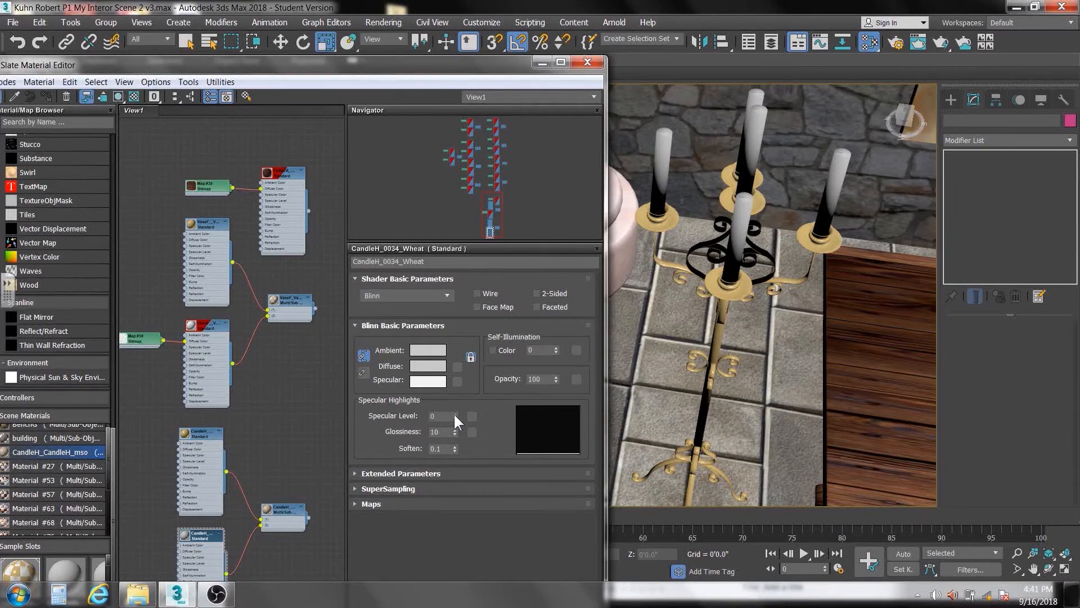
pyautogui.moveTo(455, 415)
pyautogui.mouseDown()
pyautogui.moveTo(455, 397)
pyautogui.moveTo(455, 434)
pyautogui.moveTo(453, 412)
pyautogui.mouseUp()
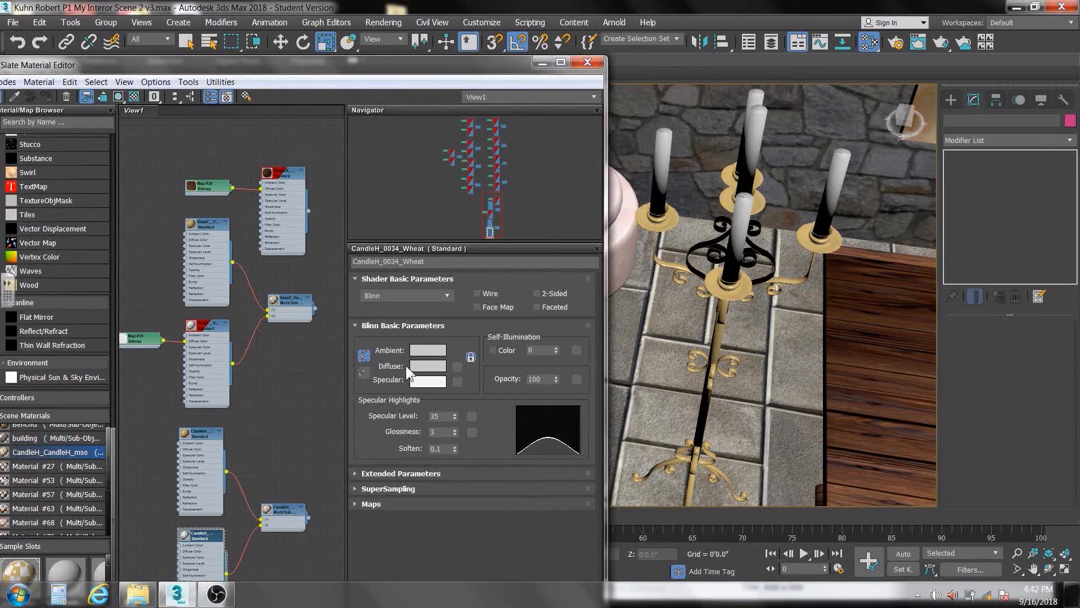
pyautogui.click(431, 366)
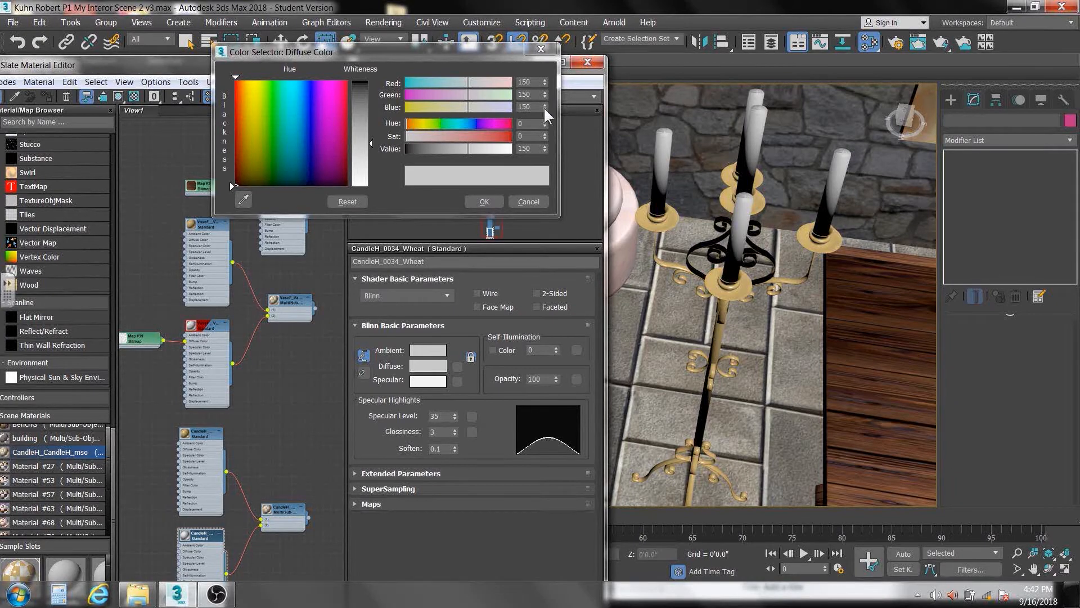
pyautogui.moveTo(544, 136); pyautogui.dragTo(533, 58)
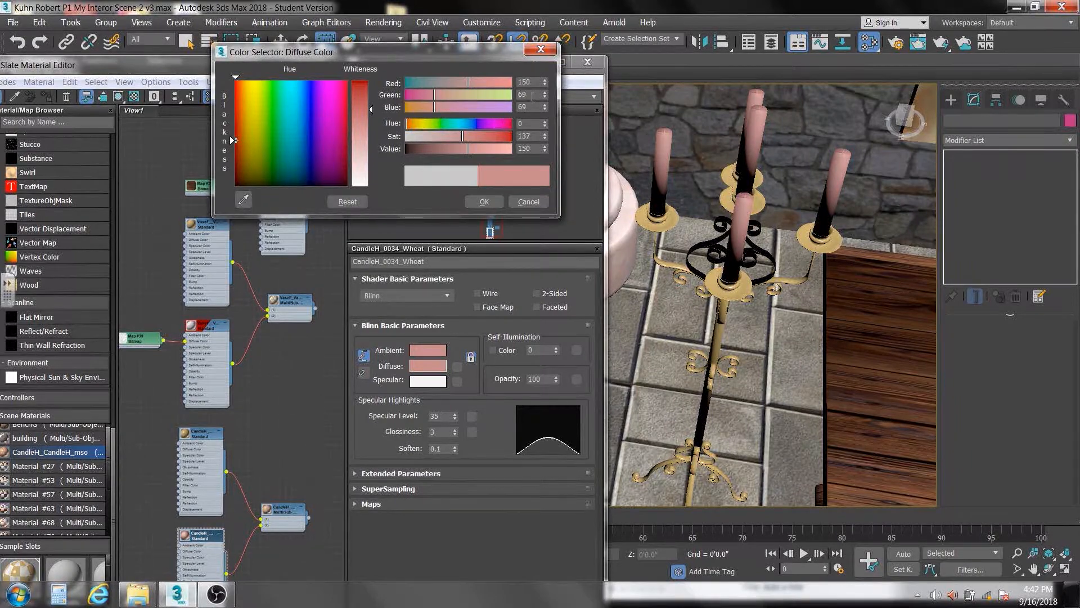
pyautogui.rightClick(544, 137)
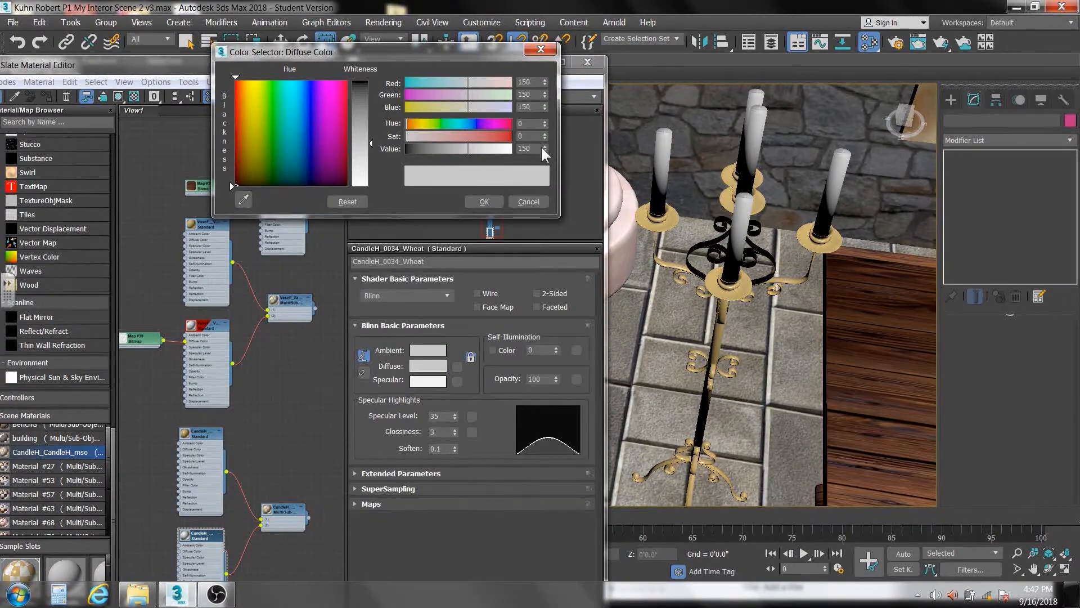
pyautogui.moveTo(542, 147)
pyautogui.mouseDown()
pyautogui.moveTo(540, 97)
pyautogui.moveTo(551, 136)
pyautogui.mouseUp()
pyautogui.moveTo(542, 92); pyautogui.dragTo(541, 100)
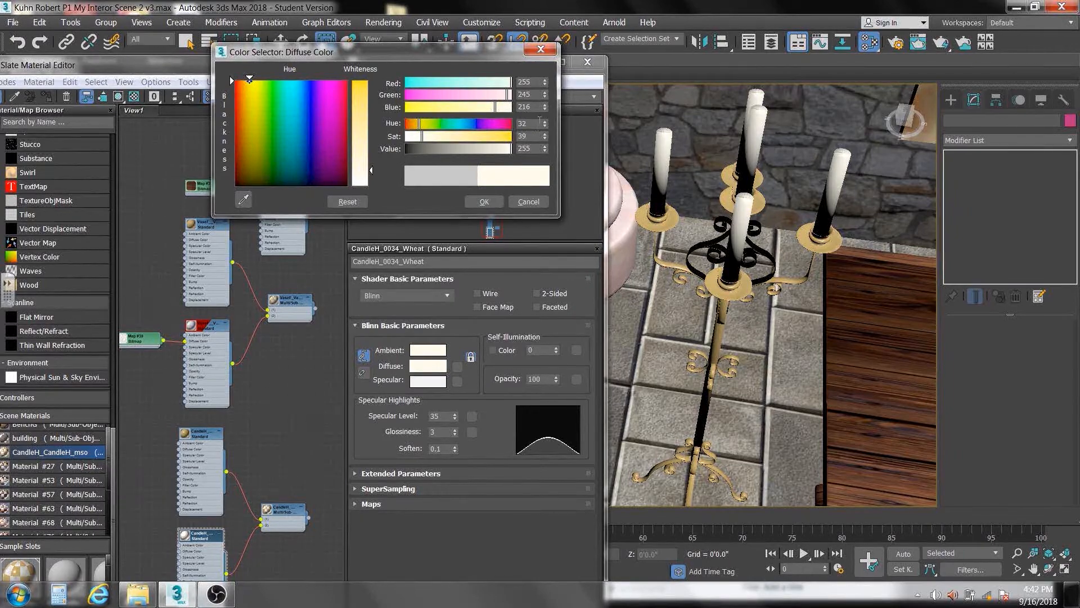
pyautogui.moveTo(542, 107); pyautogui.dragTo(529, 138)
pyautogui.click(484, 202)
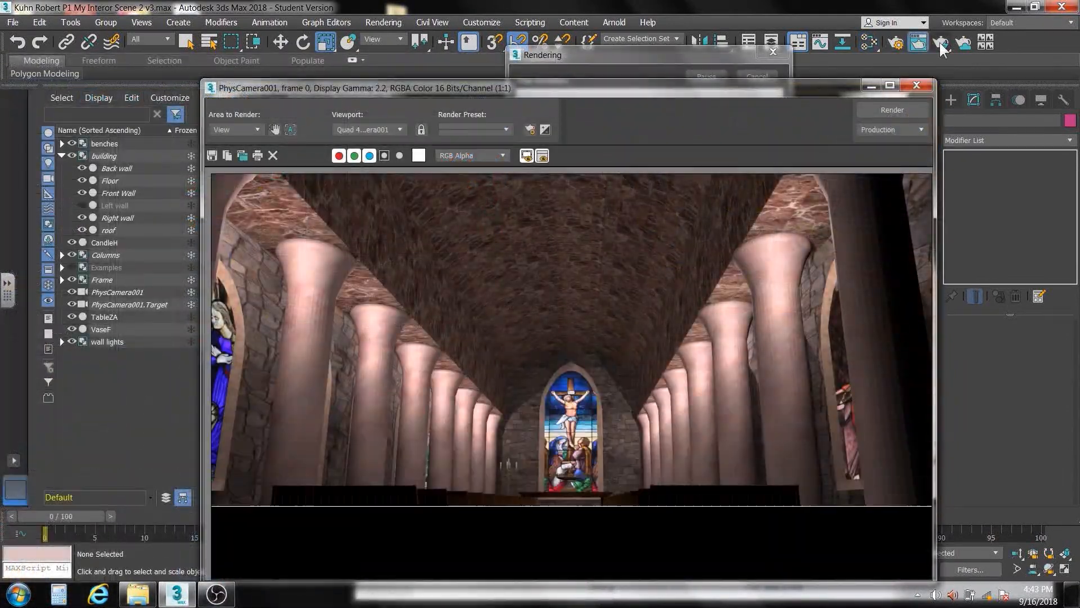